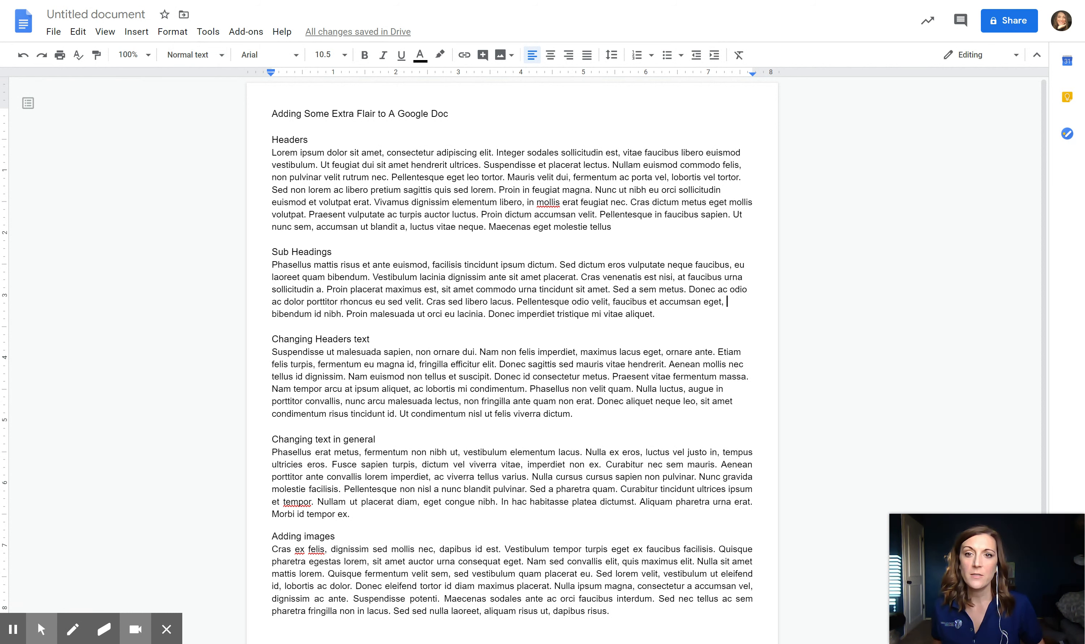
- Apply the Title style to the line "Adding Some Extra Flair to A Google Doc" and center it
triple_click(320, 116)
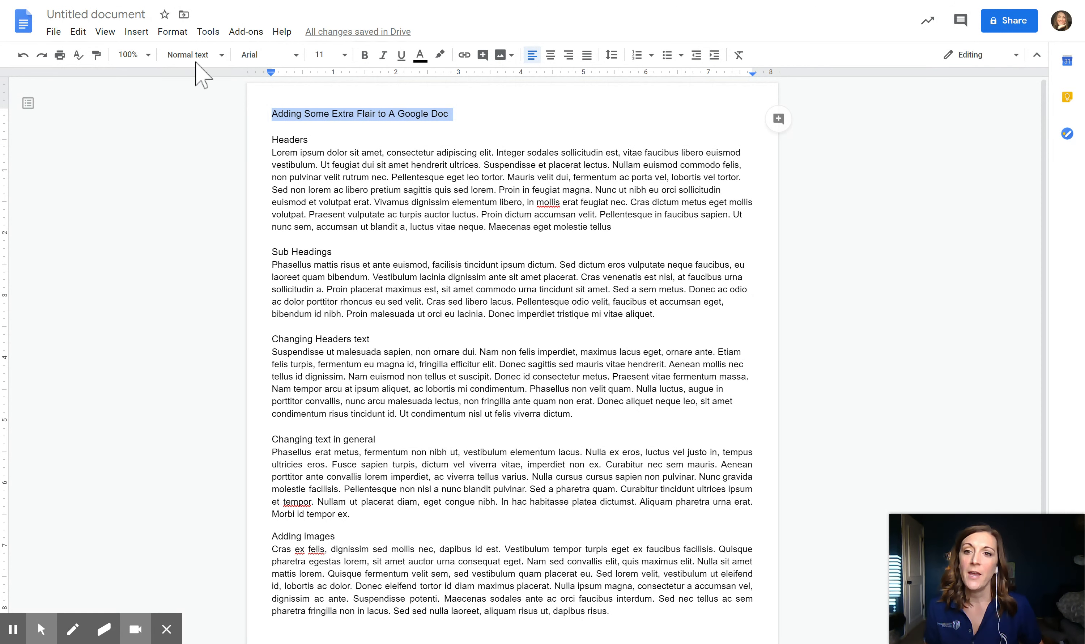
left_click(222, 66)
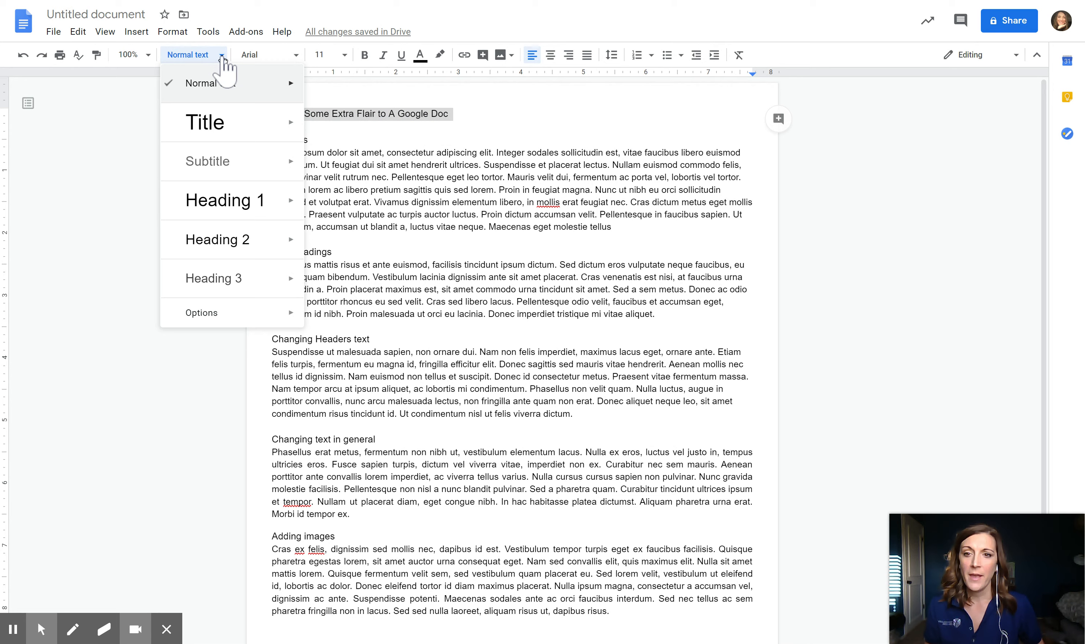
left_click(223, 126)
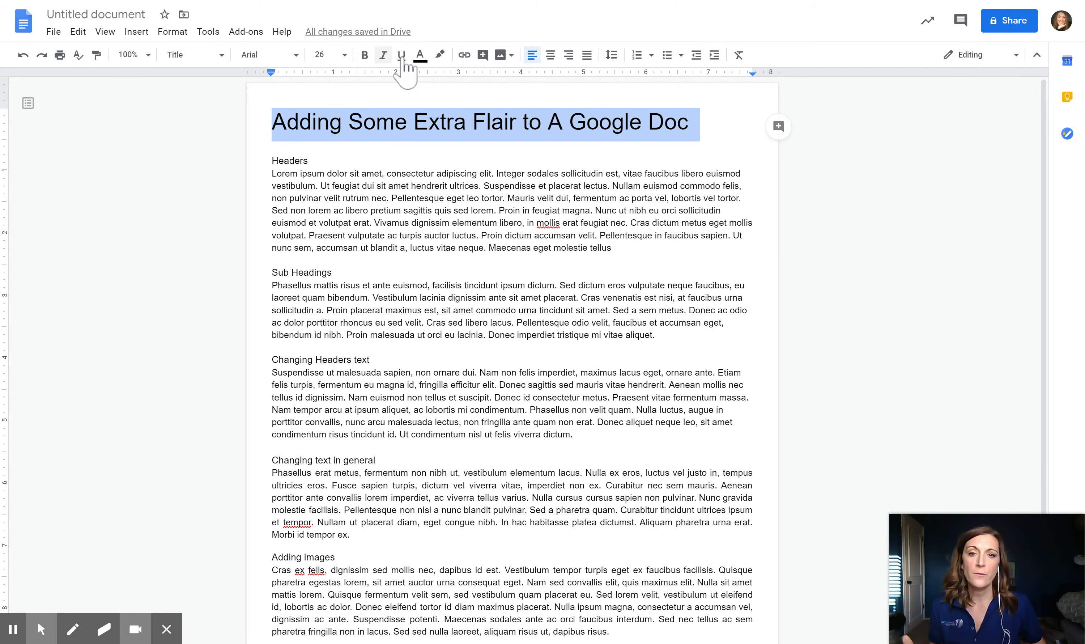
left_click(550, 54)
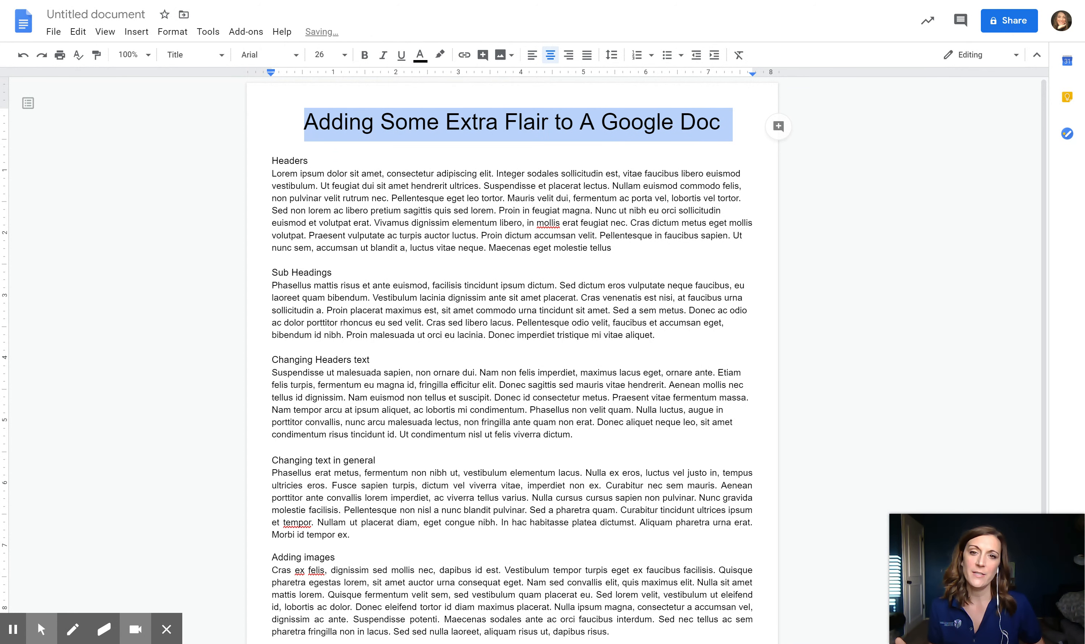
- Set the font of the document's title to Bangers
left_click(273, 66)
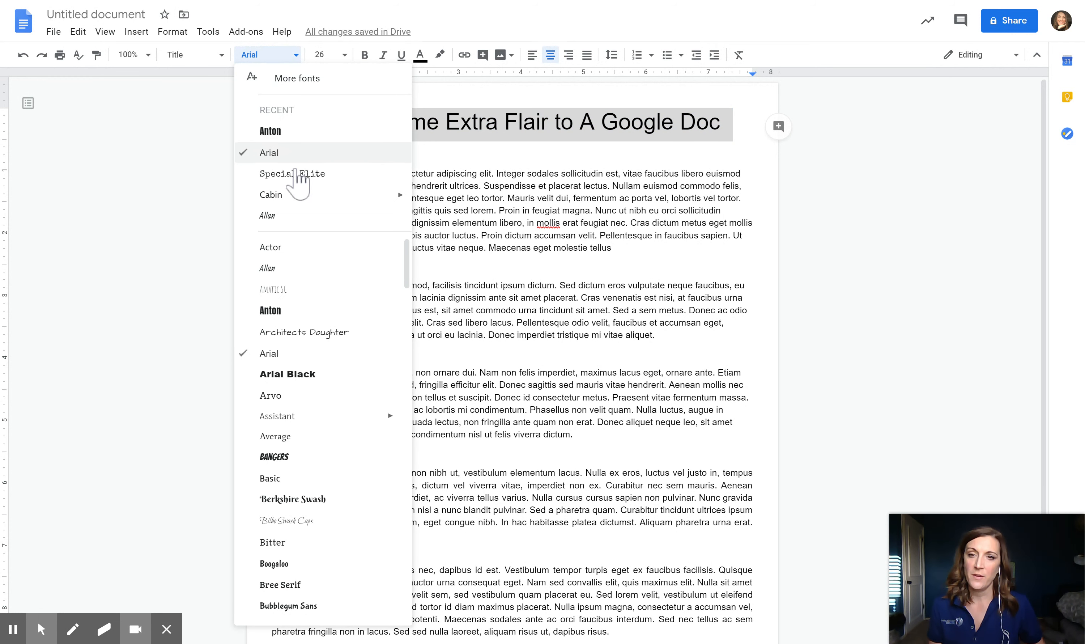
scroll(309, 253, "down", 2)
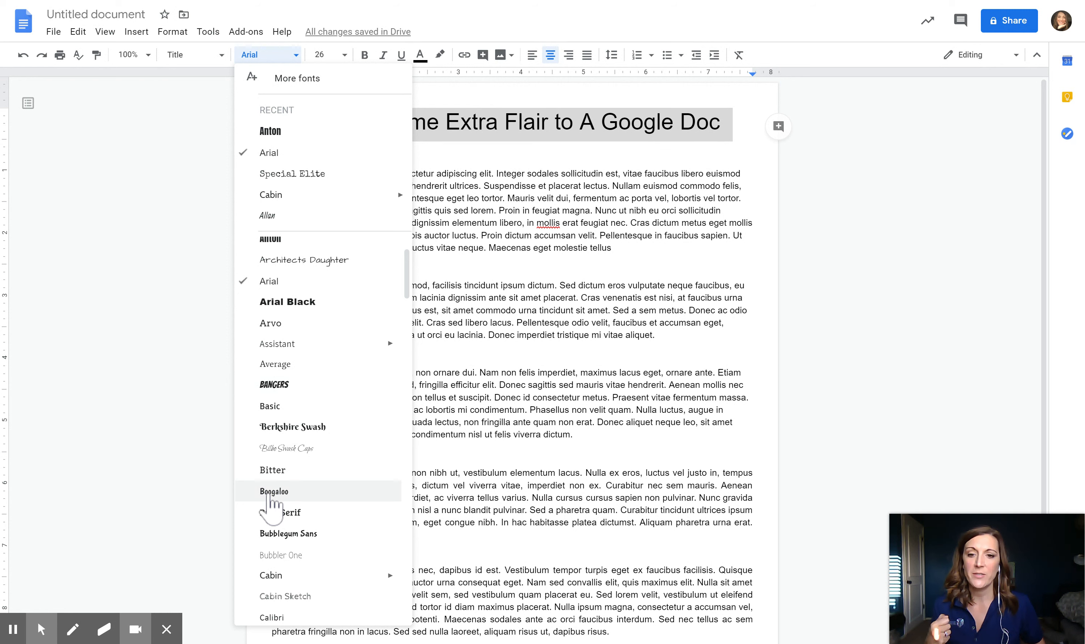
left_click(272, 387)
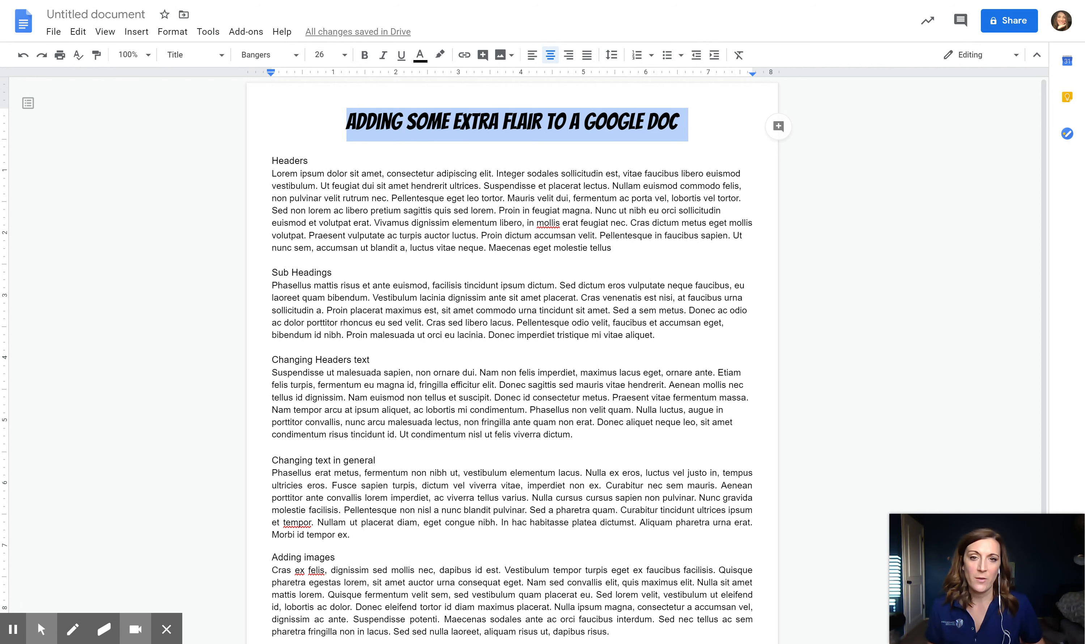
- Apply the Heading 1 style to the "Headers" line and Heading 2 to the "Sub Headings" line
double_click(289, 160)
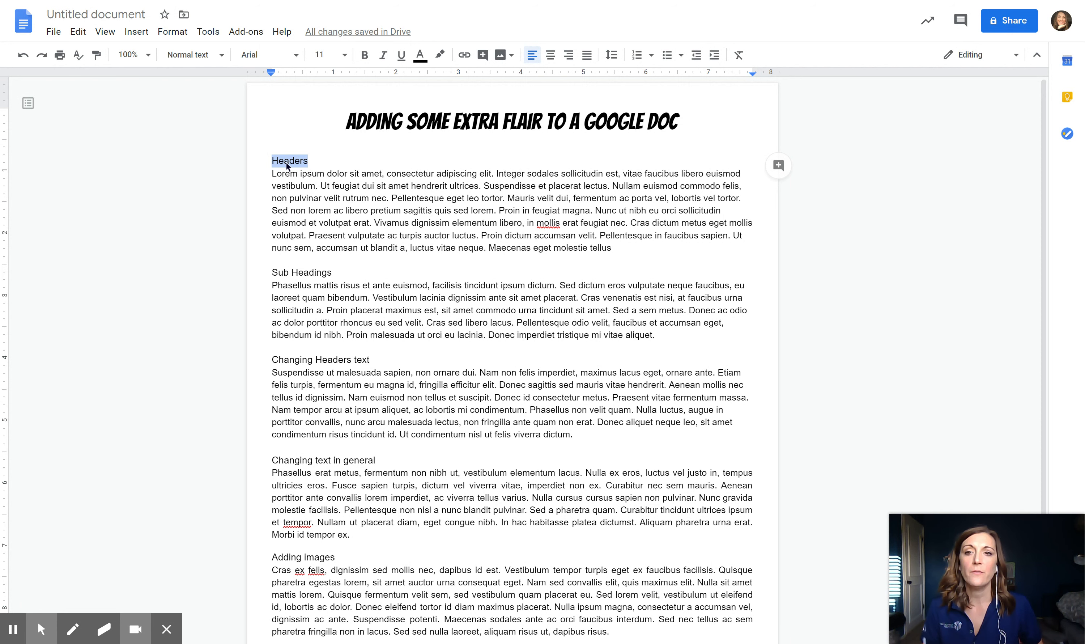
left_click(219, 56)
left_click(224, 207)
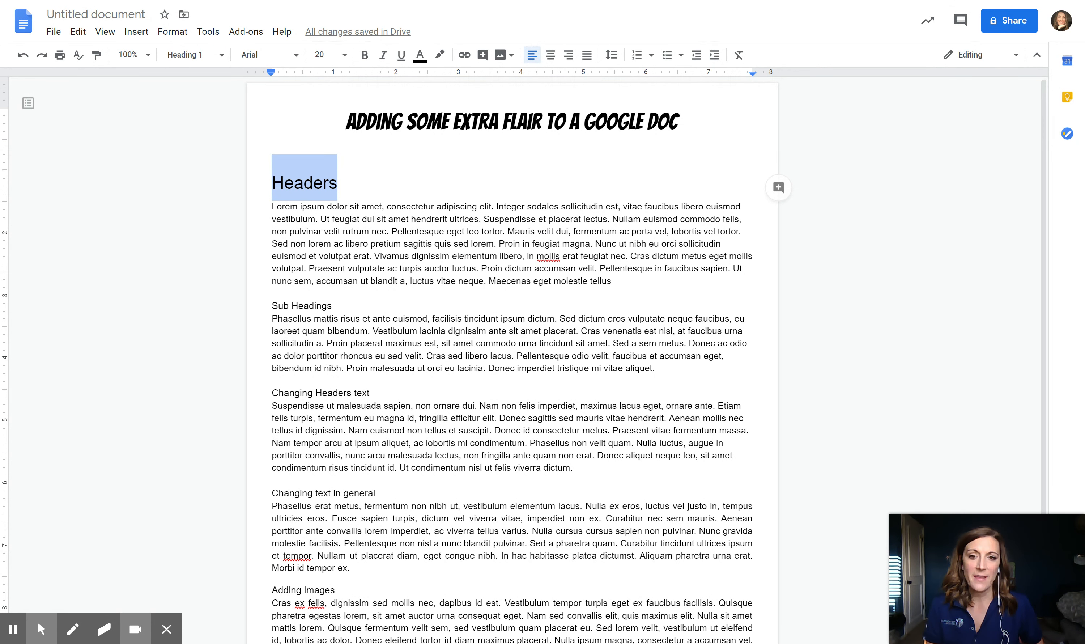
triple_click(291, 306)
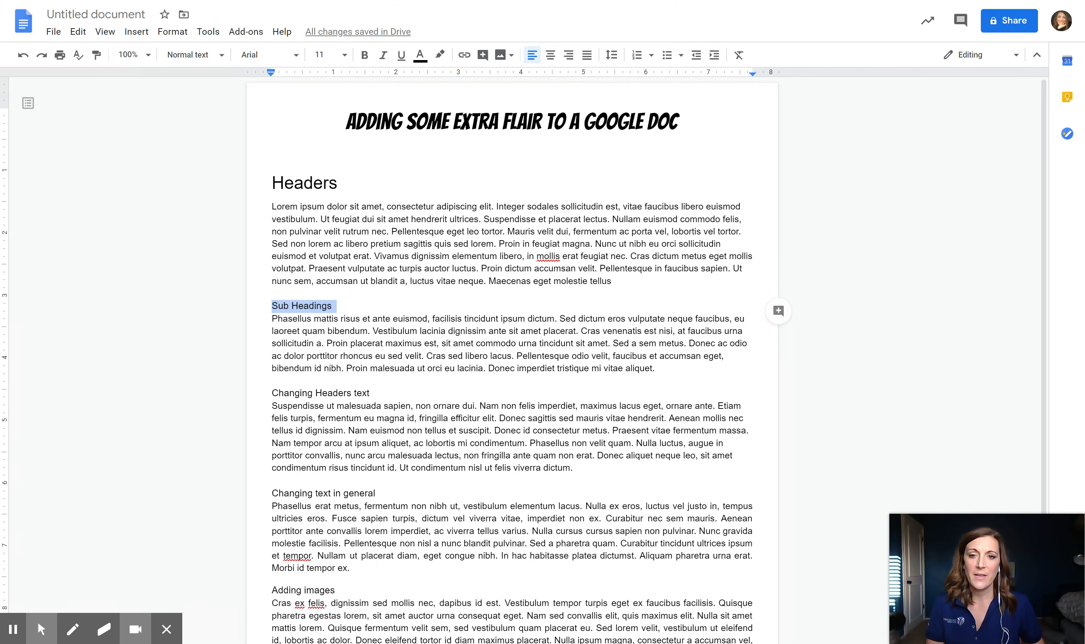
left_click(185, 54)
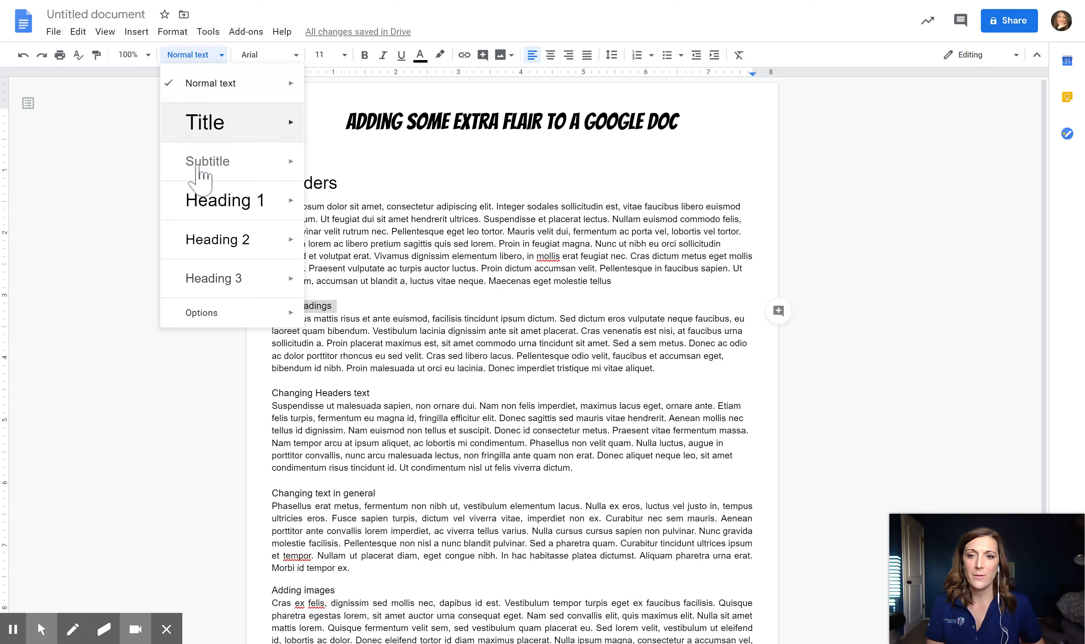
left_click(218, 241)
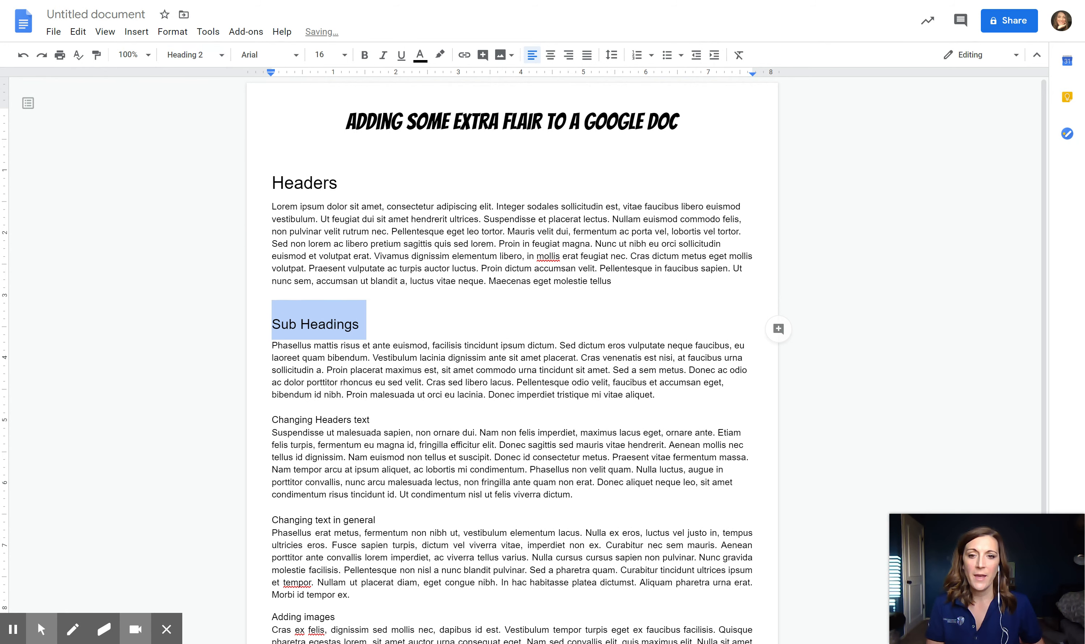
- Apply the Heading 1 style to the "Changing Headers text" line
scroll(315, 285, "down", 3)
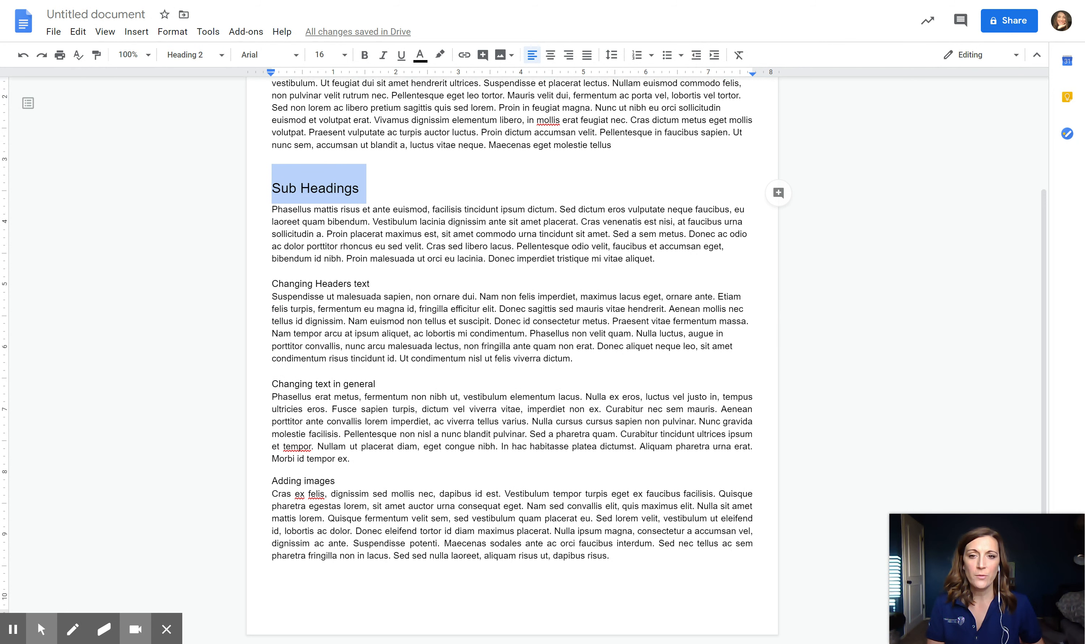
triple_click(315, 285)
left_click(201, 55)
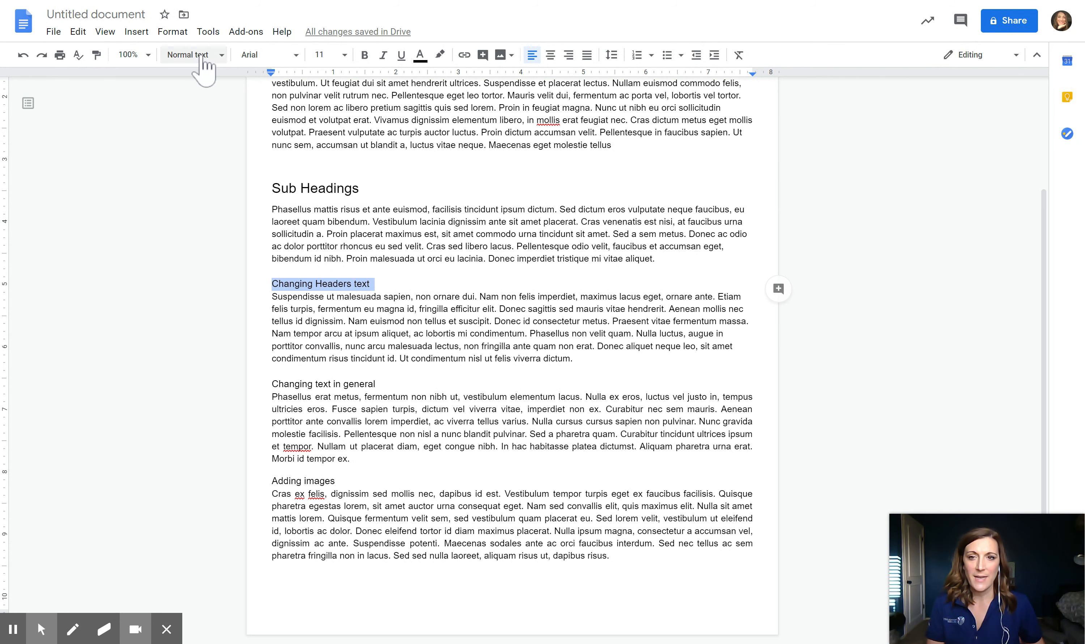
left_click(219, 210)
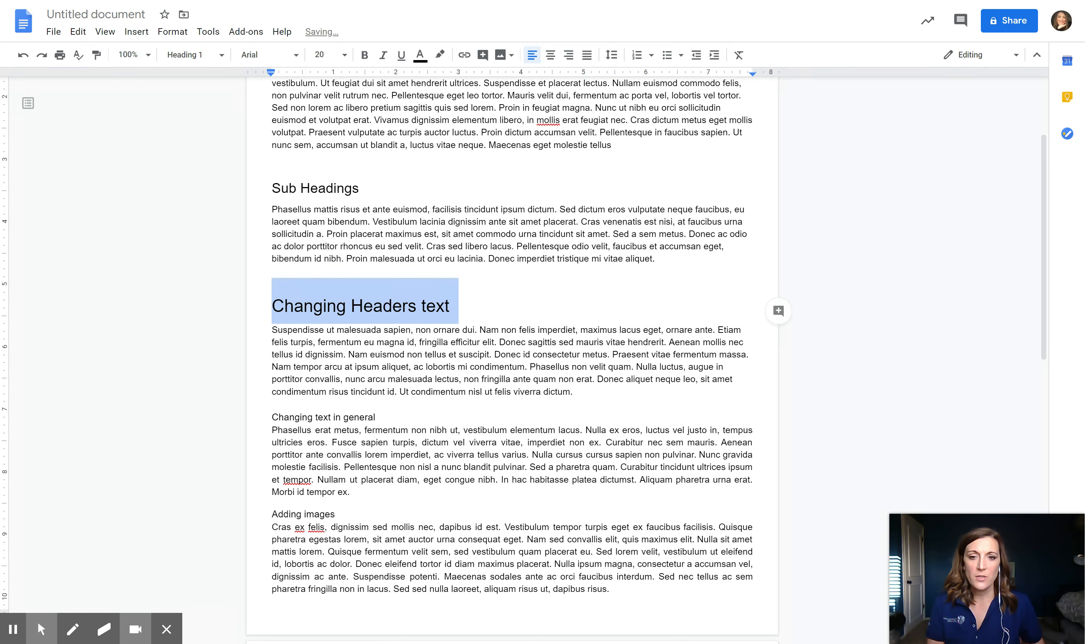
- Apply the Heading 1 style to the "Changing text in general" line
left_click(339, 416)
triple_click(326, 417)
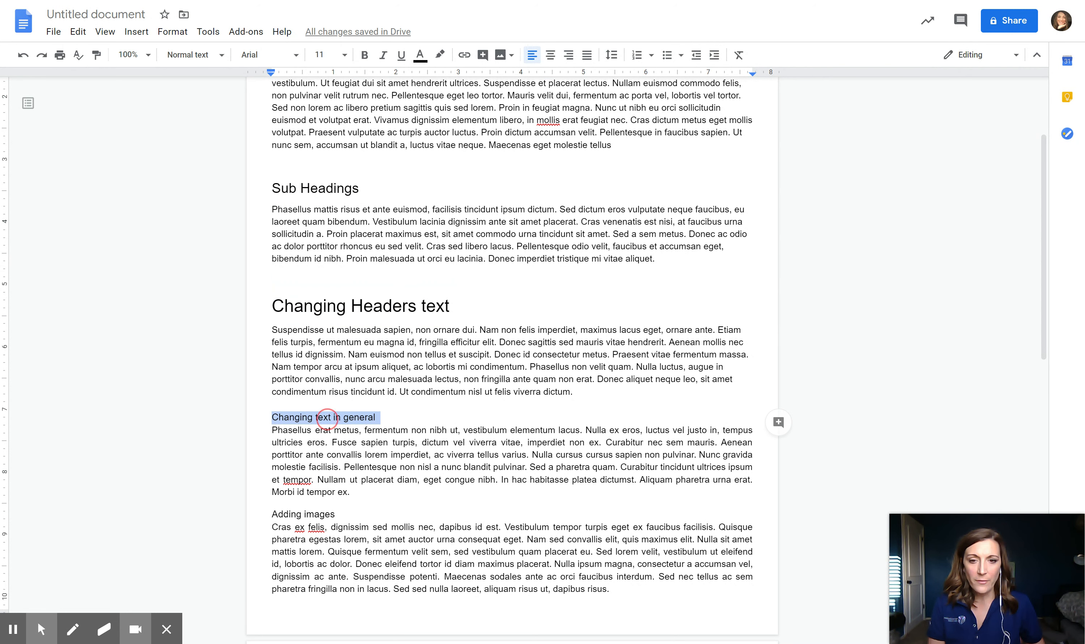
left_click(178, 55)
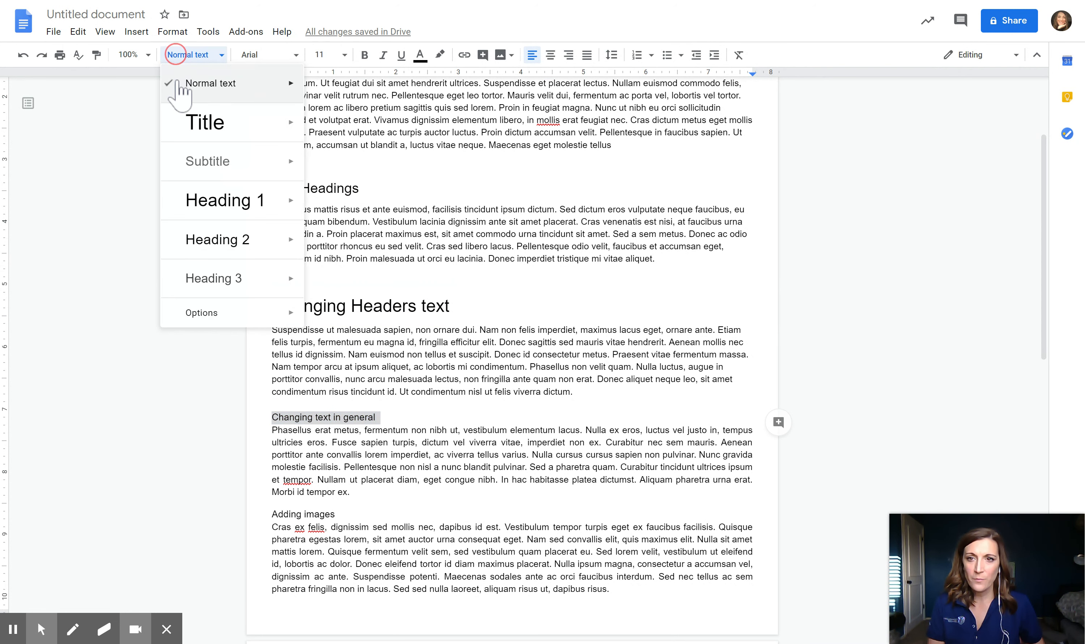
left_click(224, 200)
- Apply the Heading 1 style to the "Adding images" line
scroll(256, 482, "down", 2)
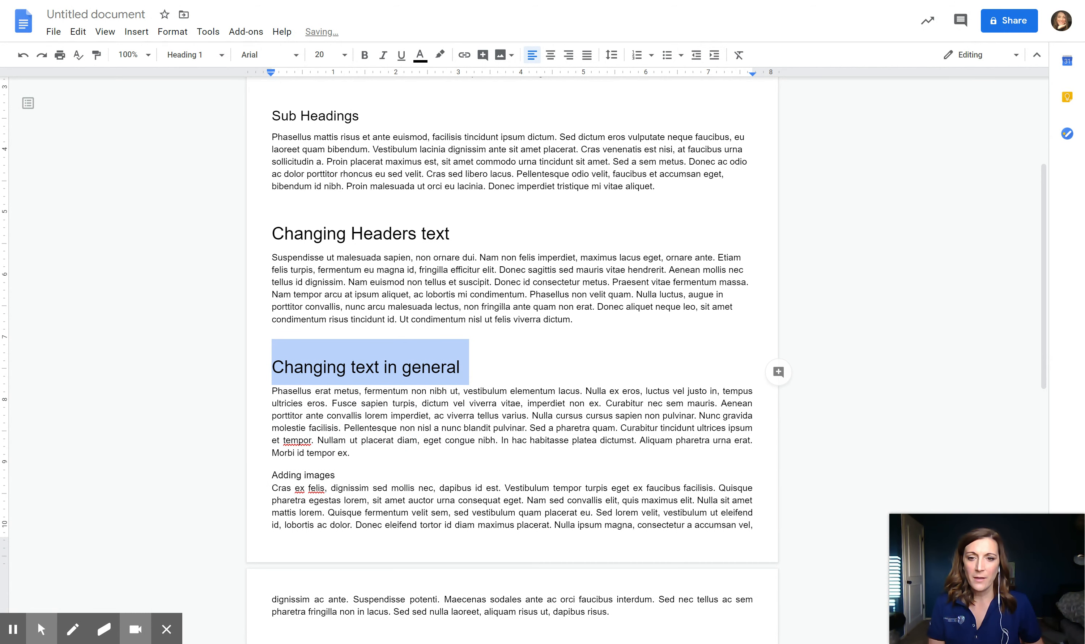
triple_click(304, 474)
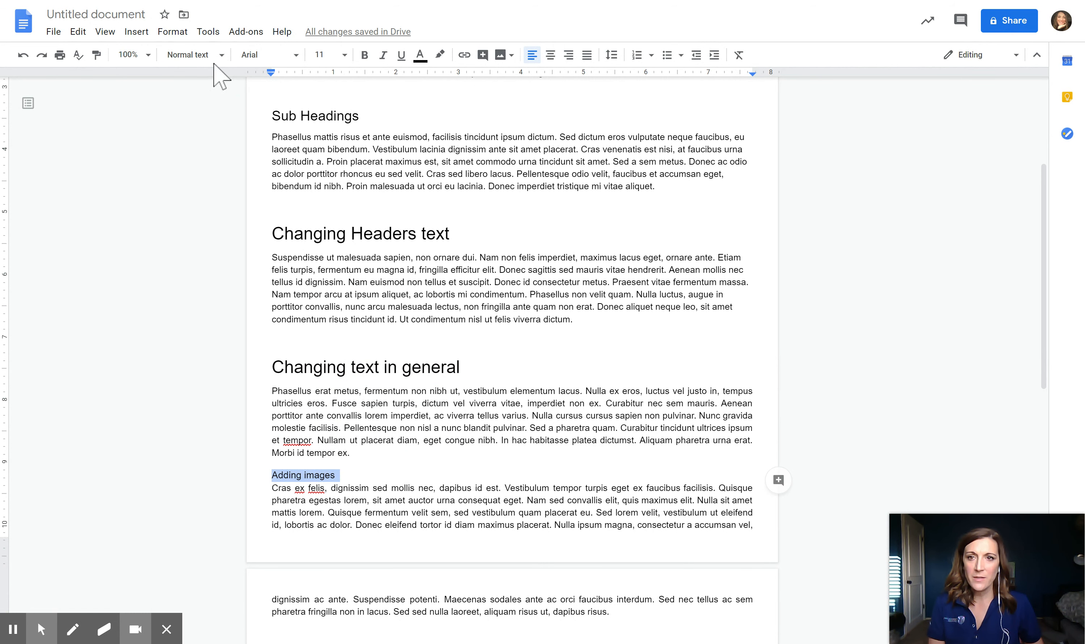
left_click(207, 55)
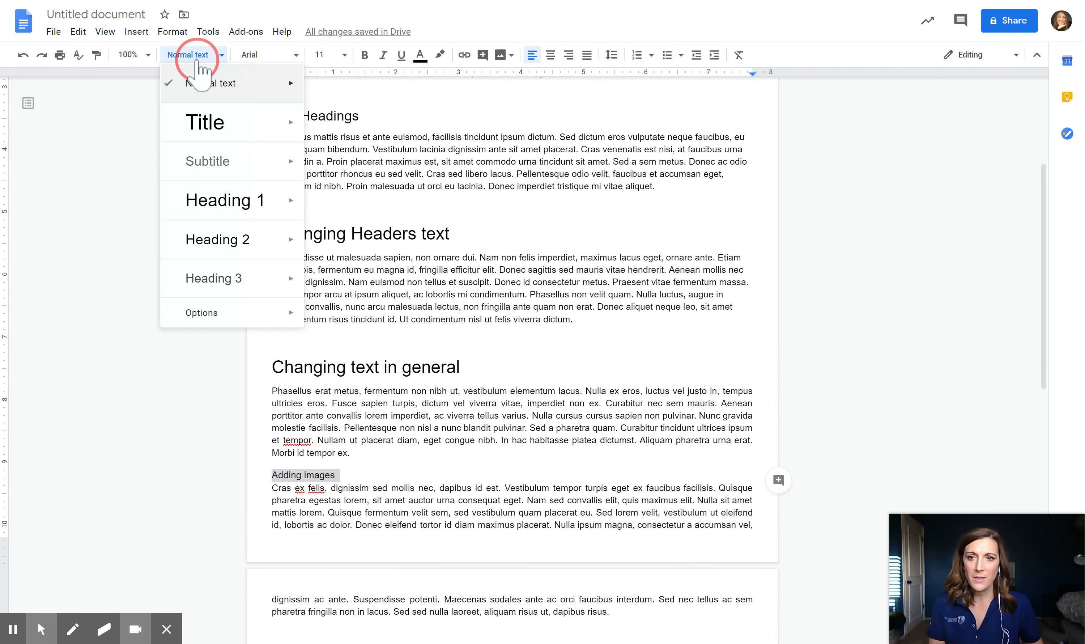
left_click(220, 211)
- Change the style of the "Changing text in general" heading to Heading 2
triple_click(336, 366)
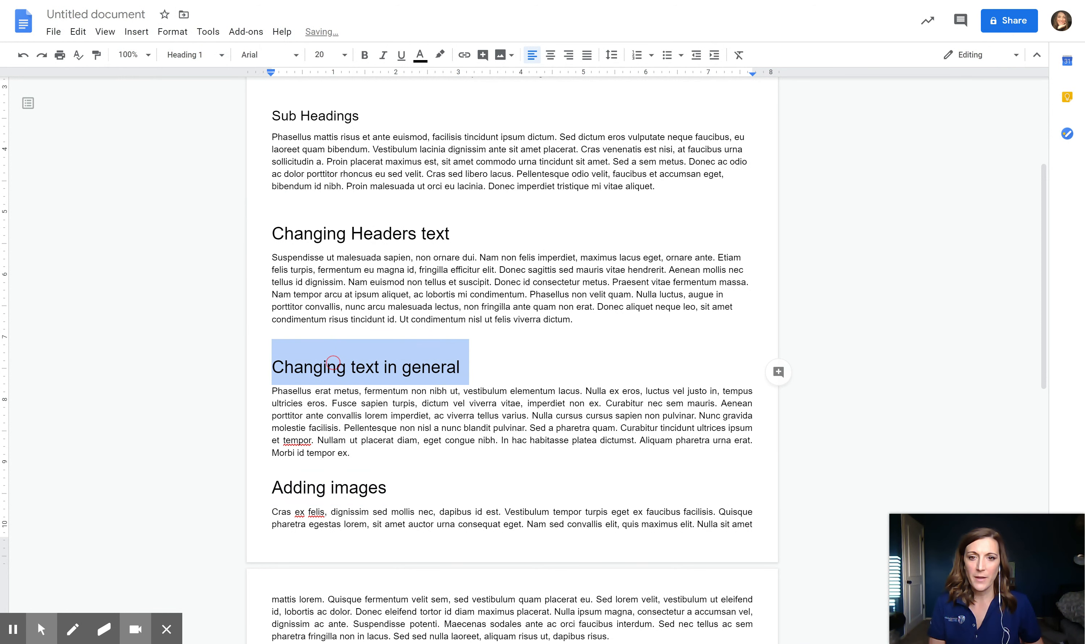
left_click(199, 55)
mouse_move(235, 179)
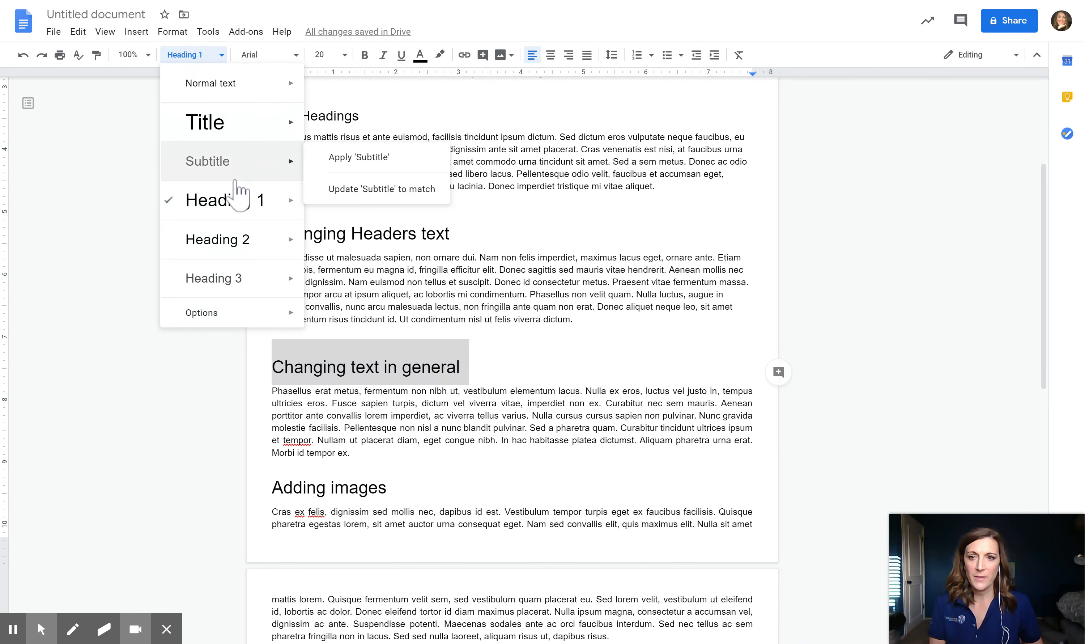
left_click(240, 241)
left_click(452, 311)
- Set the font of the "Headers" heading near the start of the document to Bangers
scroll(452, 311, "up", 2)
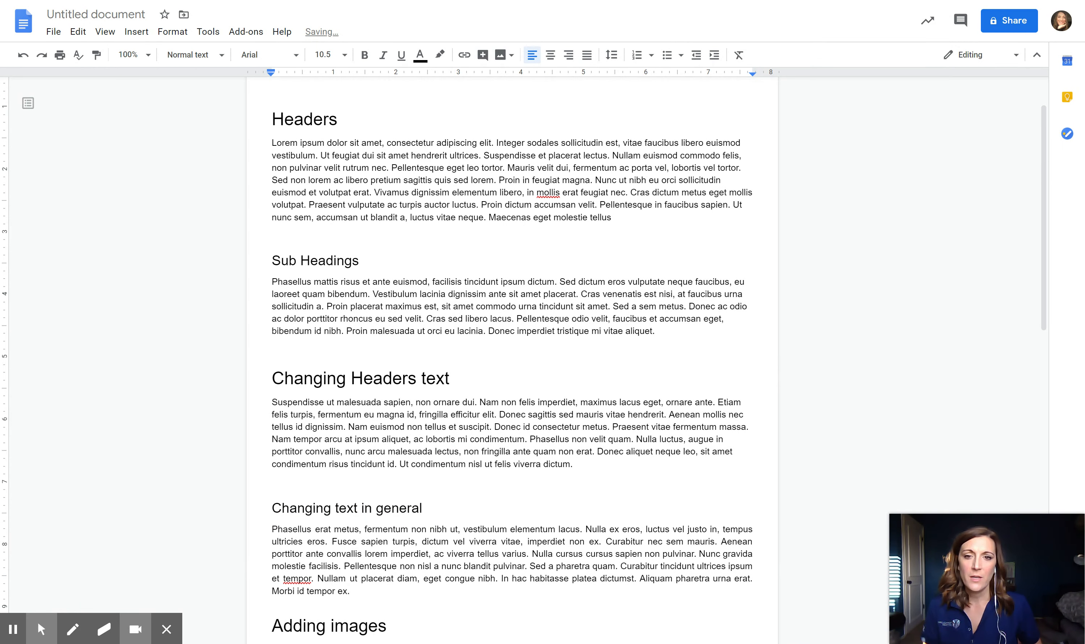
scroll(452, 311, "up", 2)
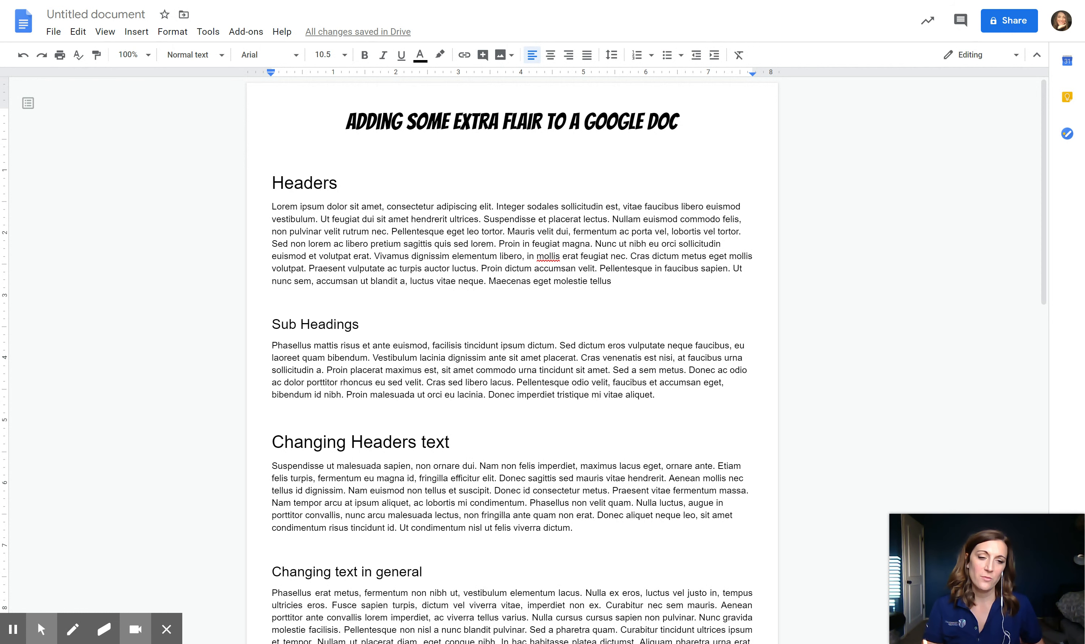
double_click(293, 184)
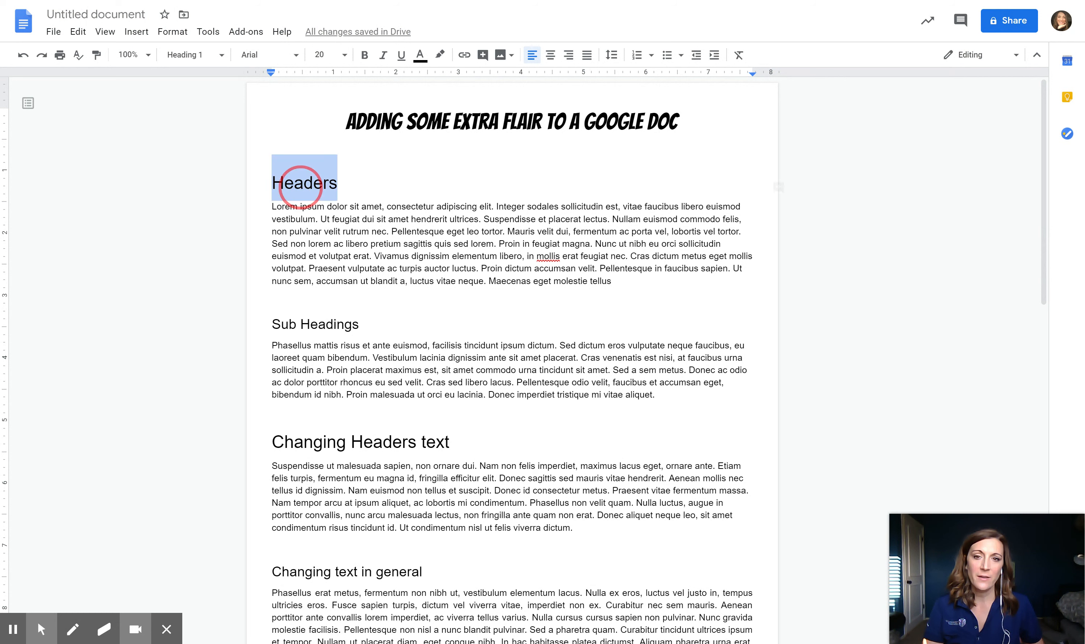
left_click(293, 182)
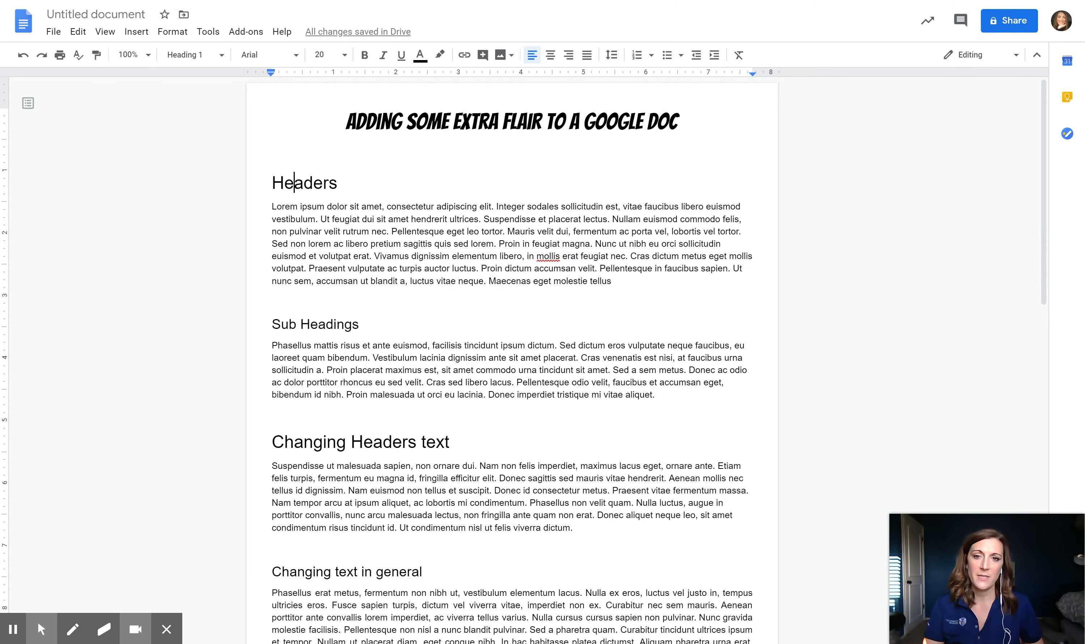
double_click(294, 183)
left_click(264, 56)
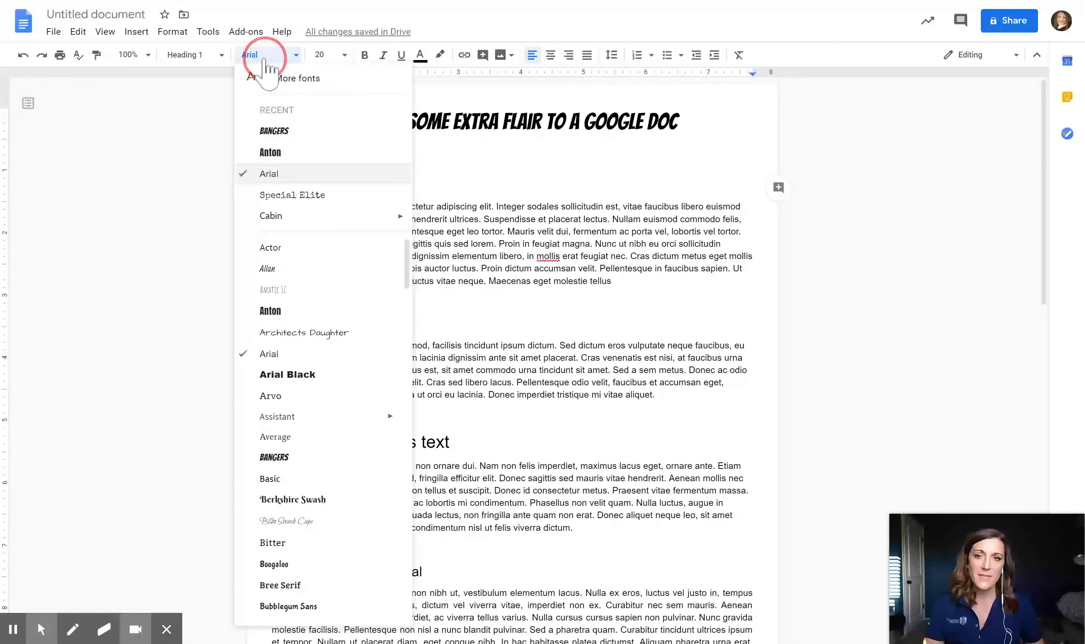
left_click(268, 132)
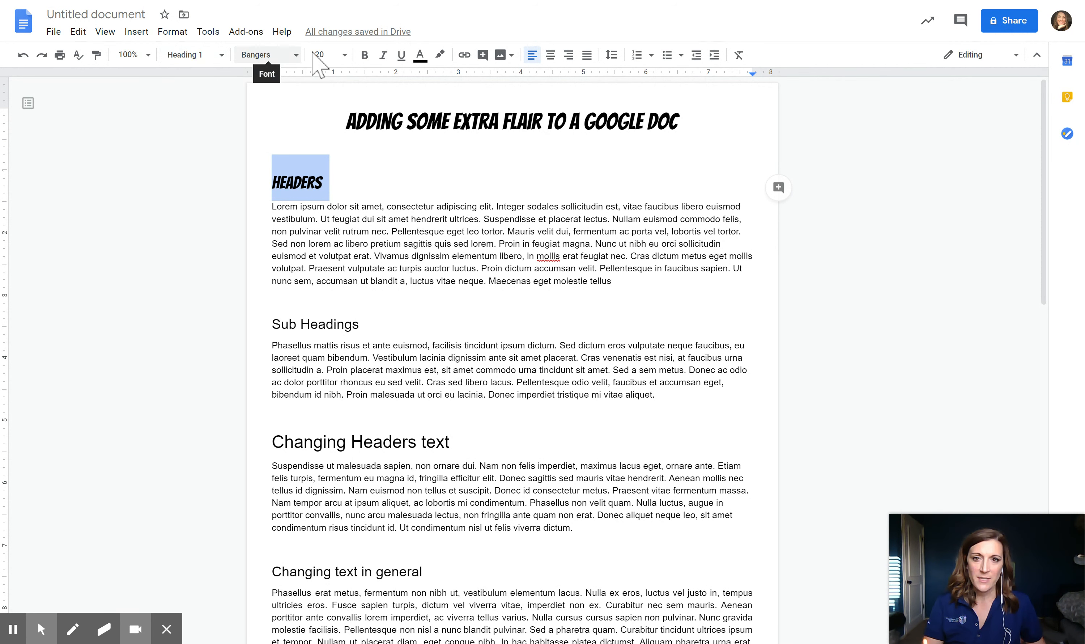
- Make the "Headers" heading bold and color its text dark blue
left_click(364, 55)
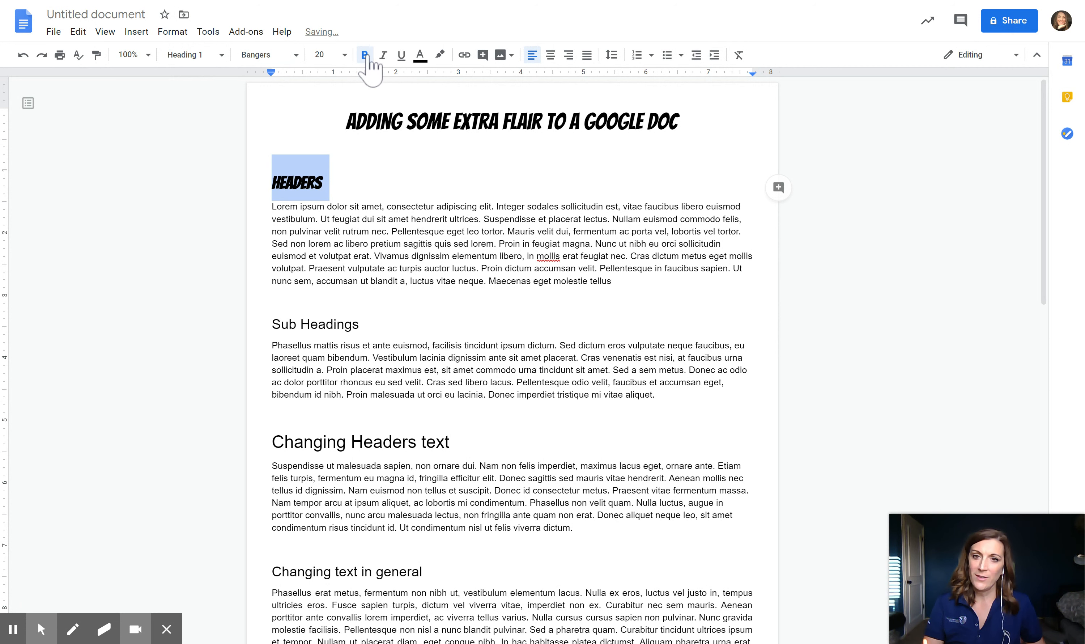
left_click(426, 55)
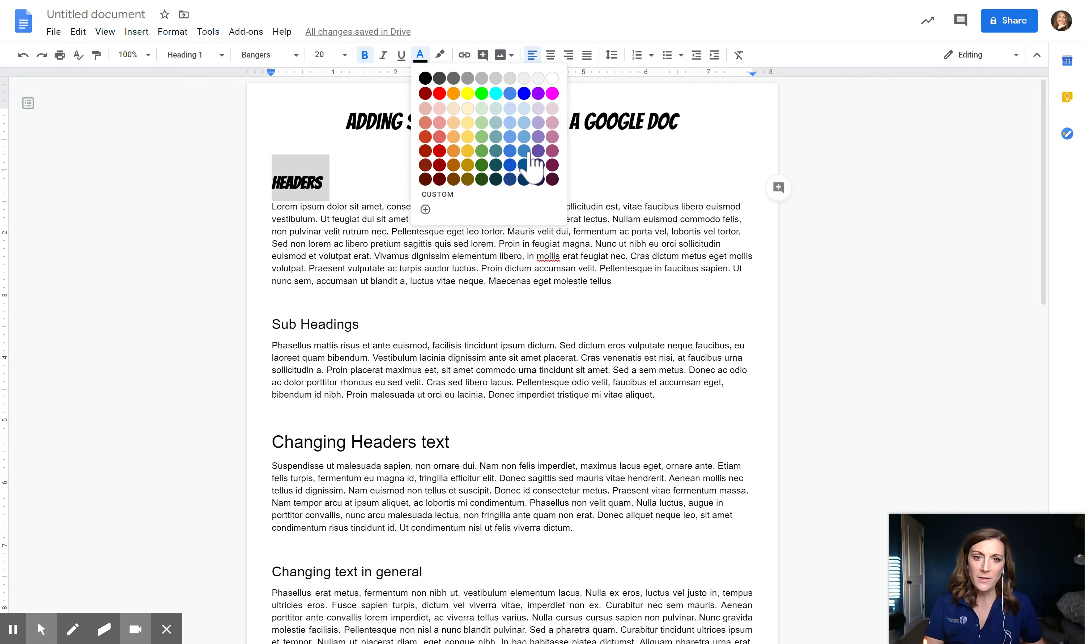
left_click(524, 164)
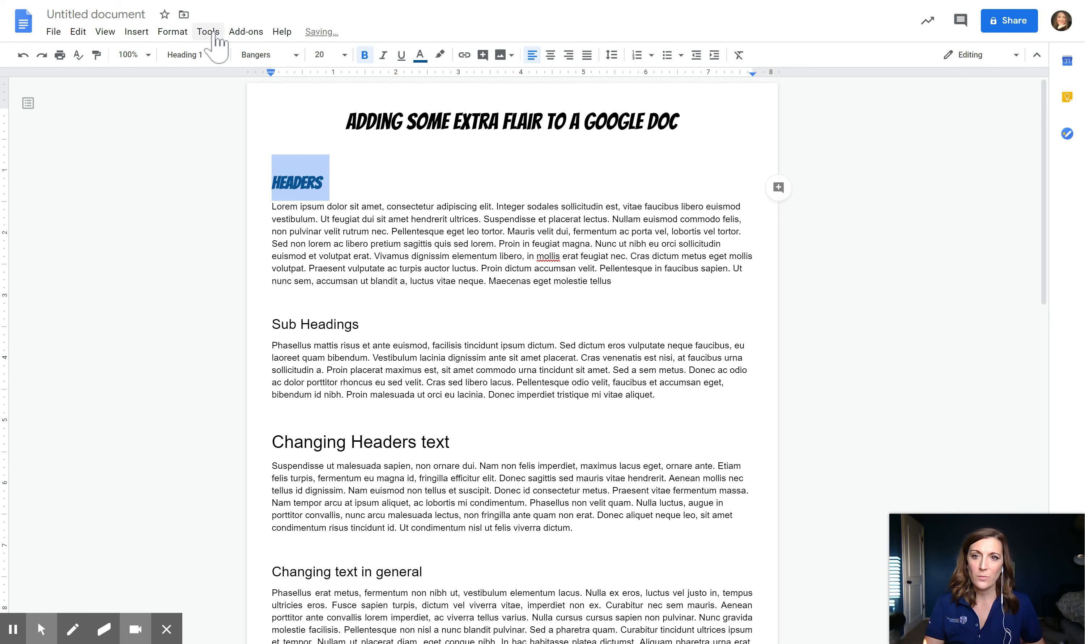
- Update the Heading 1 style throughout the document to match the formatting of the "Headers" heading
left_click(222, 55)
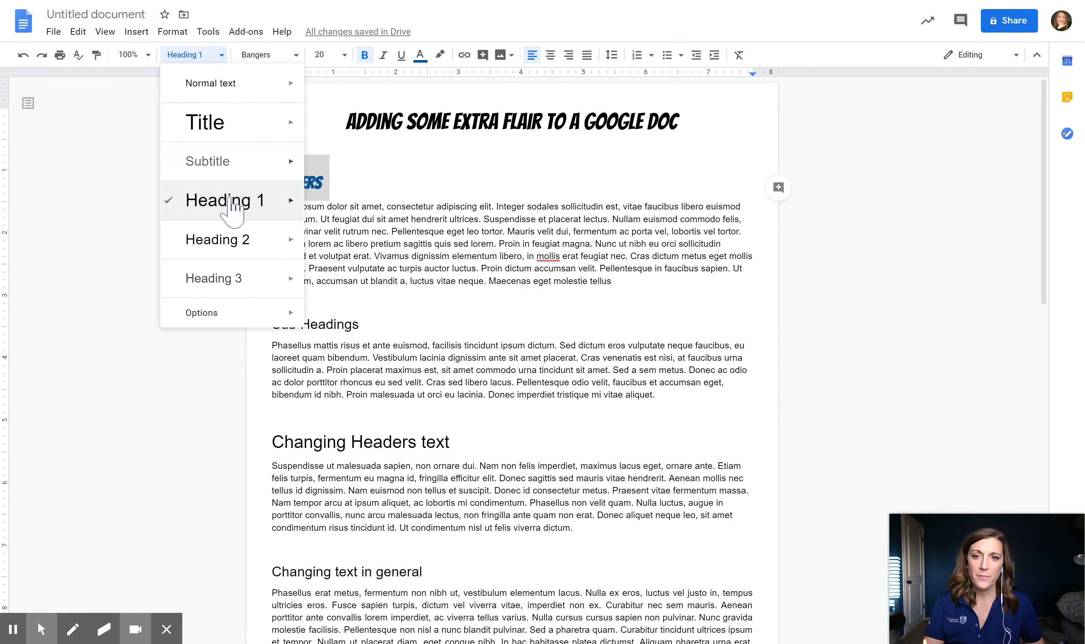
mouse_move(286, 210)
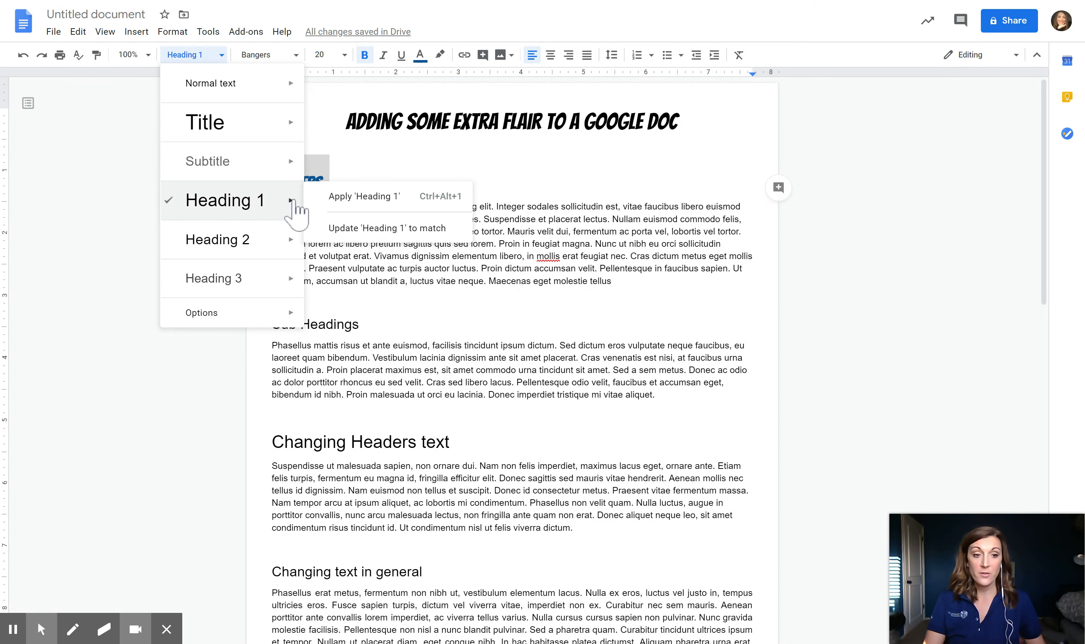
left_click(356, 228)
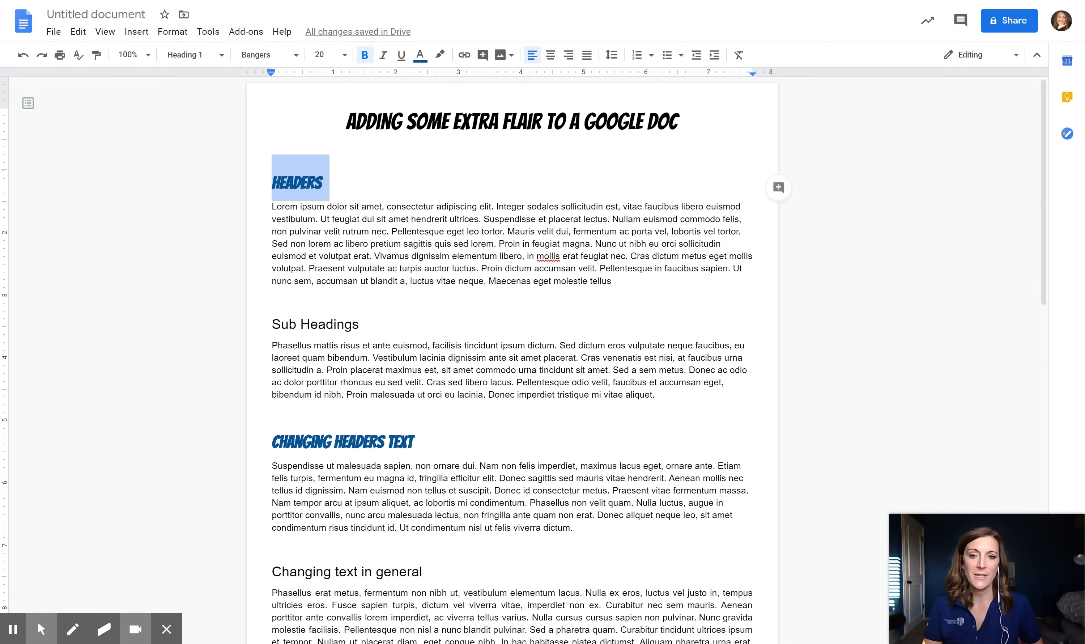
- Set the "Sub Headings" heading in the Bangers font and color its text medium blue
triple_click(308, 324)
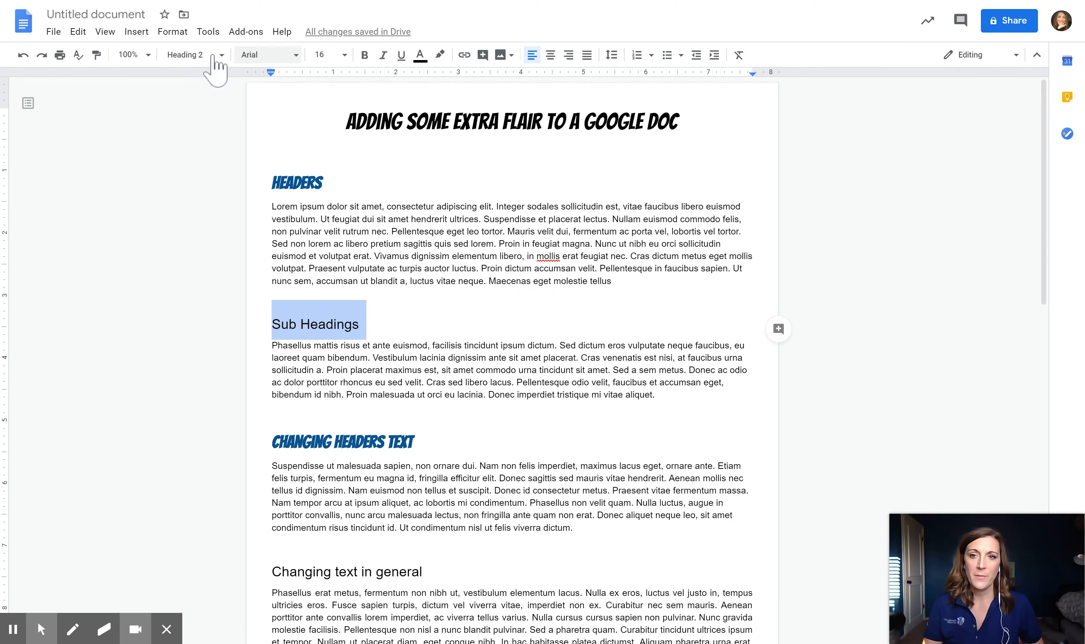
left_click(296, 62)
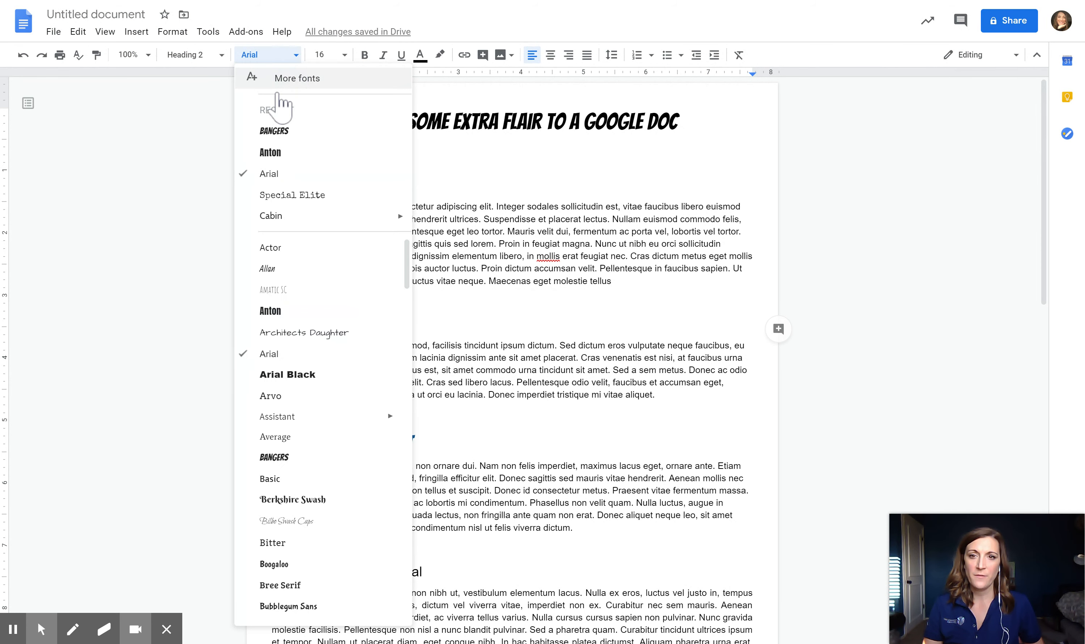
left_click(286, 125)
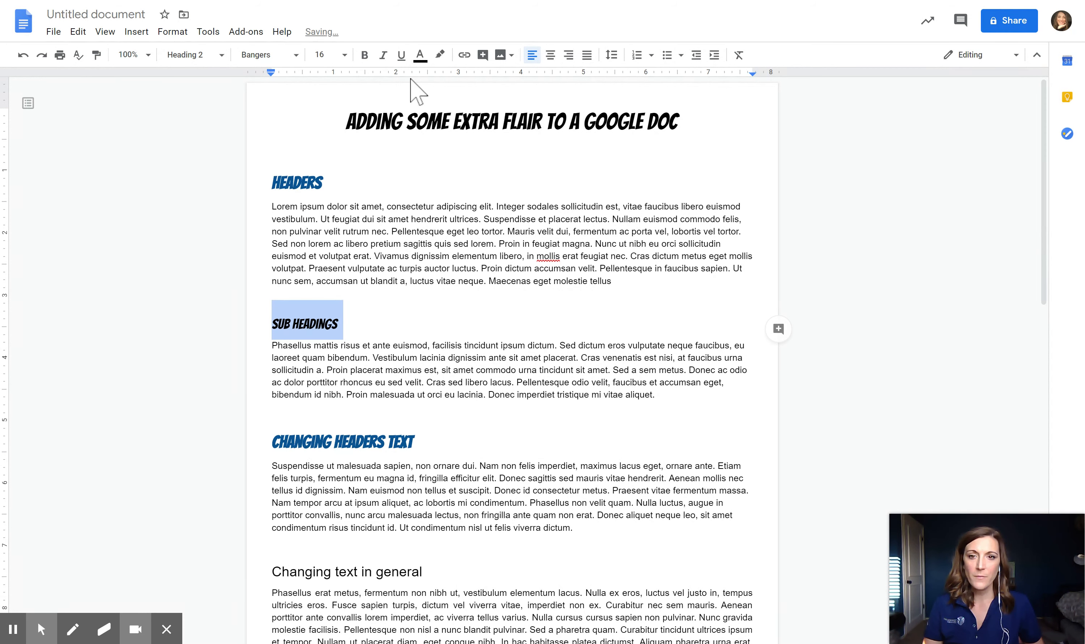
left_click(419, 57)
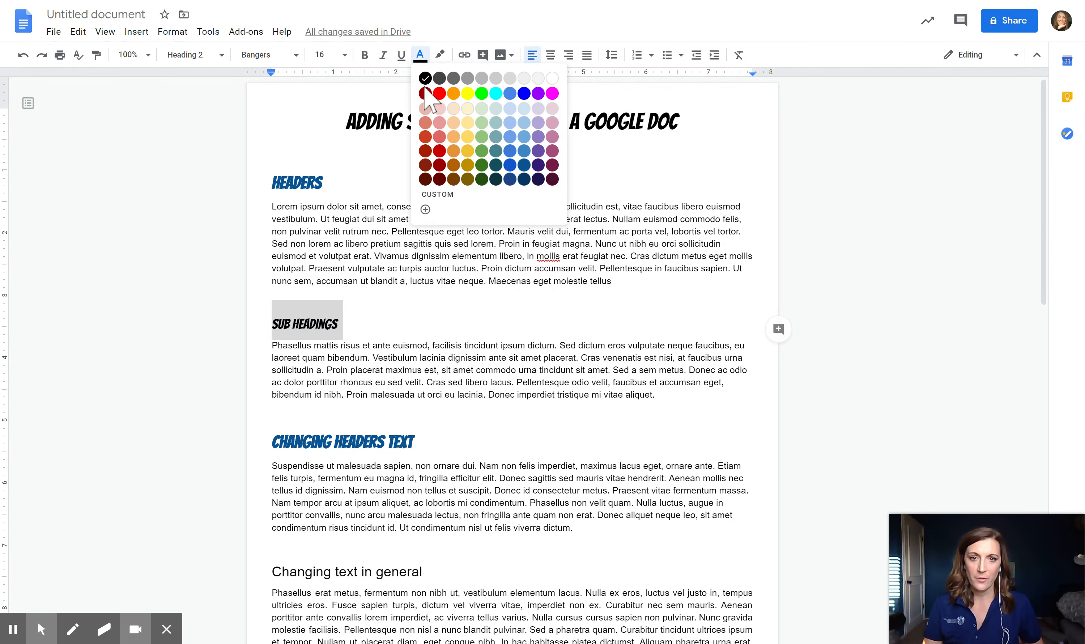
left_click(524, 151)
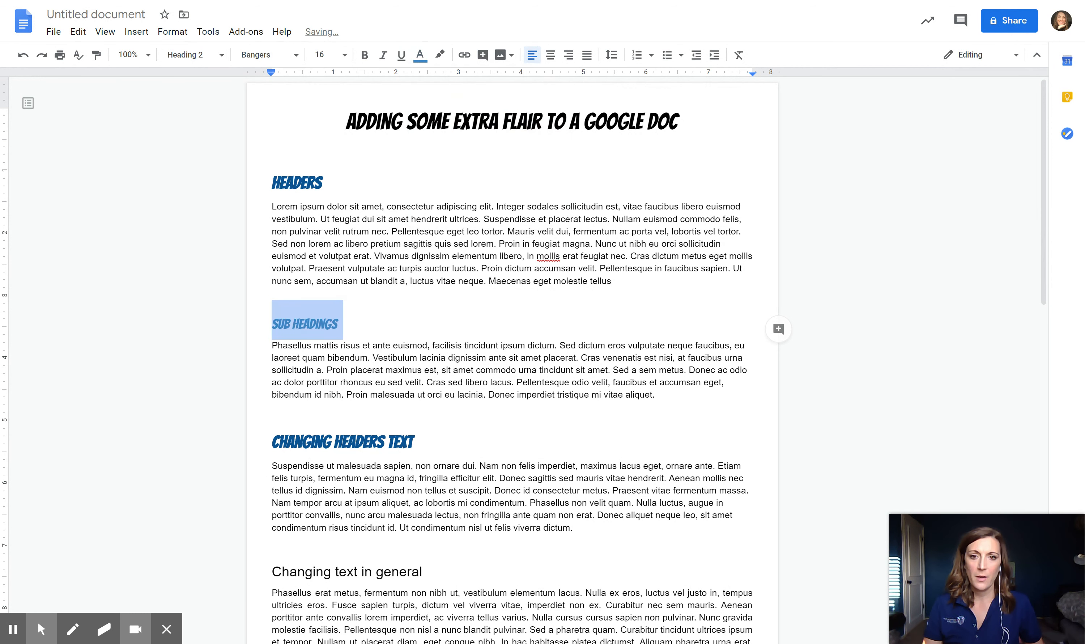
- Update the Heading 2 style throughout the document to match the formatting of the "Sub Headings" heading
left_click(221, 56)
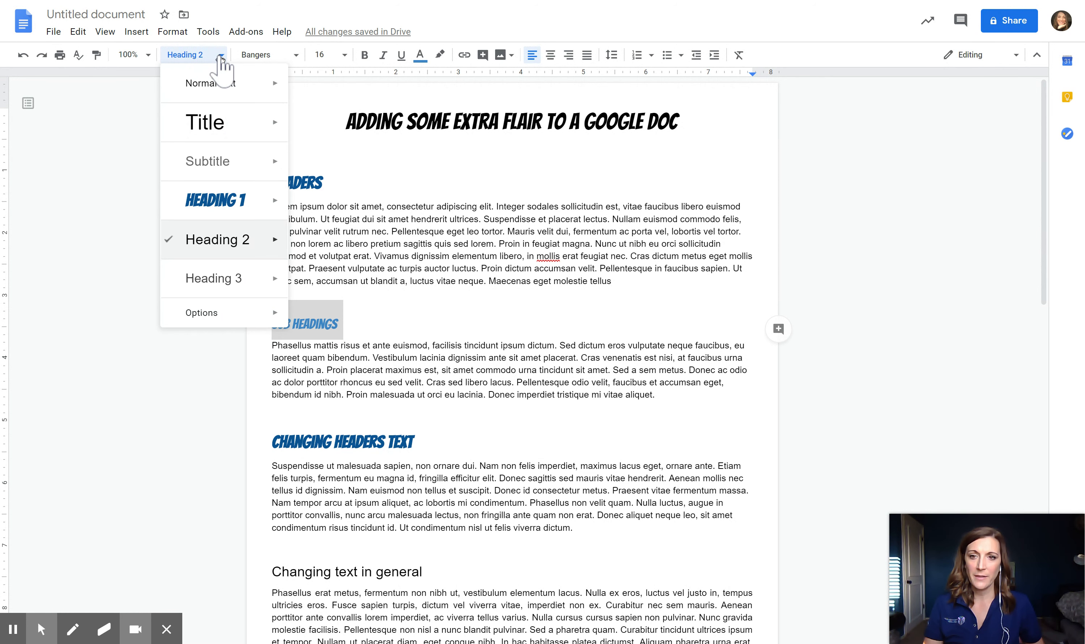
mouse_move(286, 246)
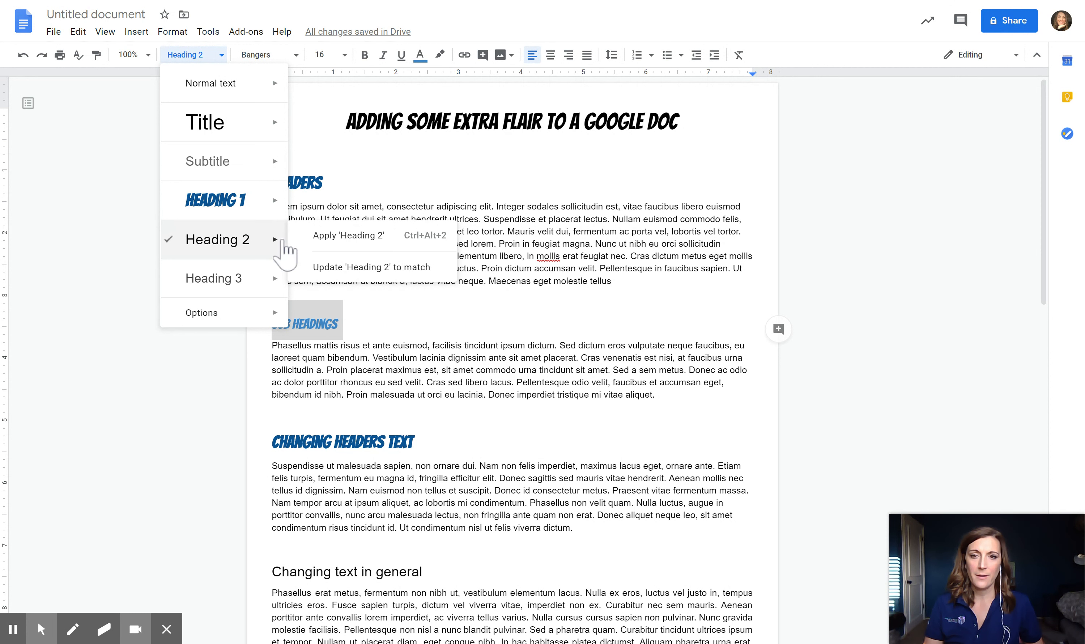
left_click(310, 269)
scroll(310, 273, "down", 5)
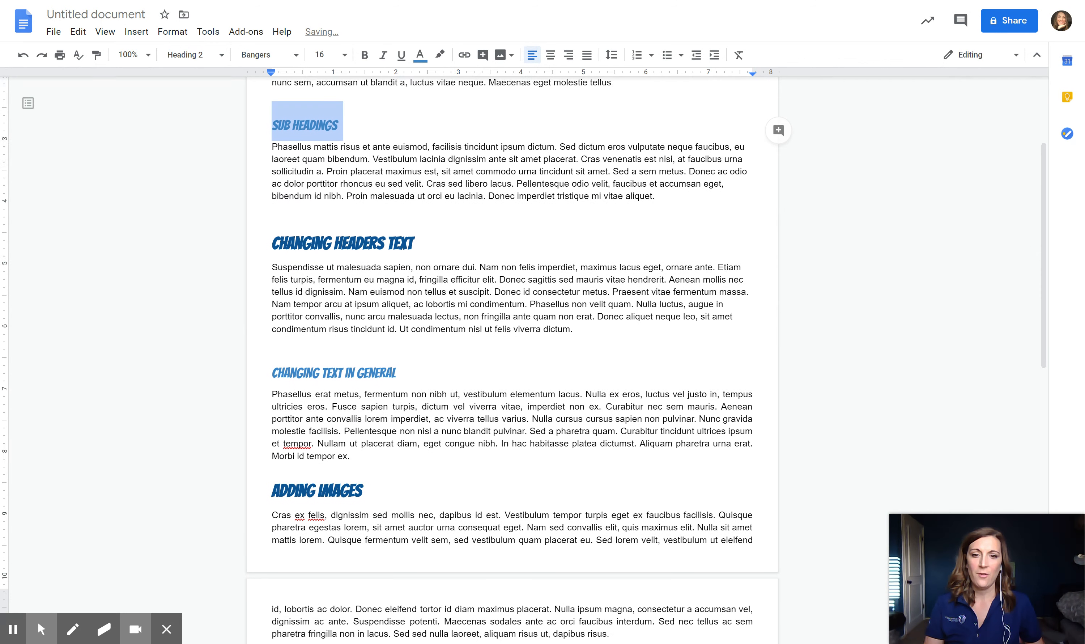
- Set the font size of the whole body paragraph under the "Headers" heading to 12
scroll(310, 277, "up", 3)
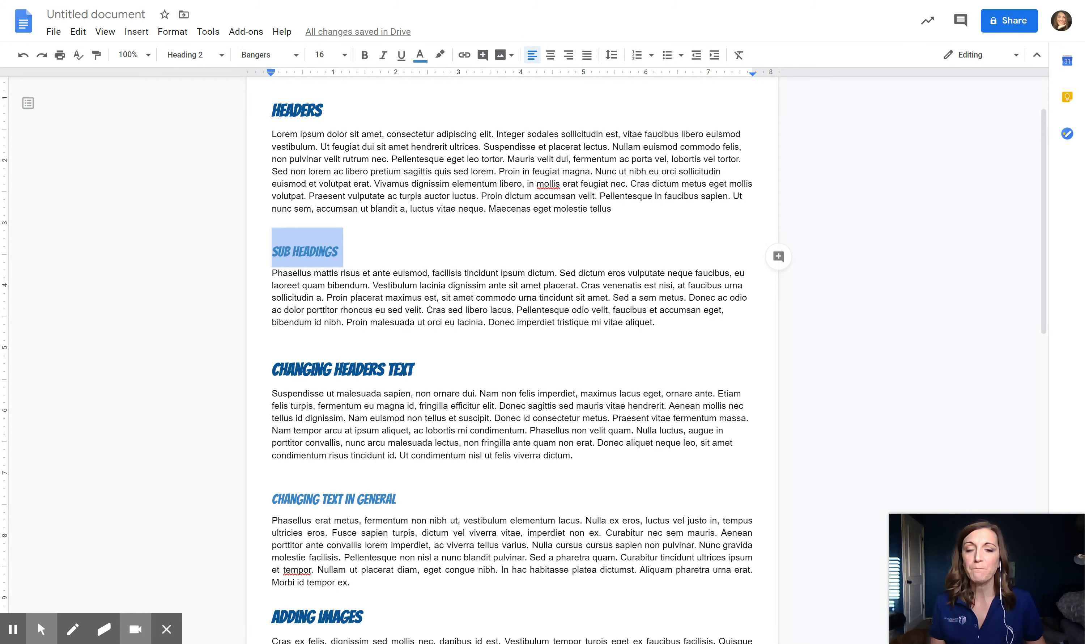
left_click(272, 141)
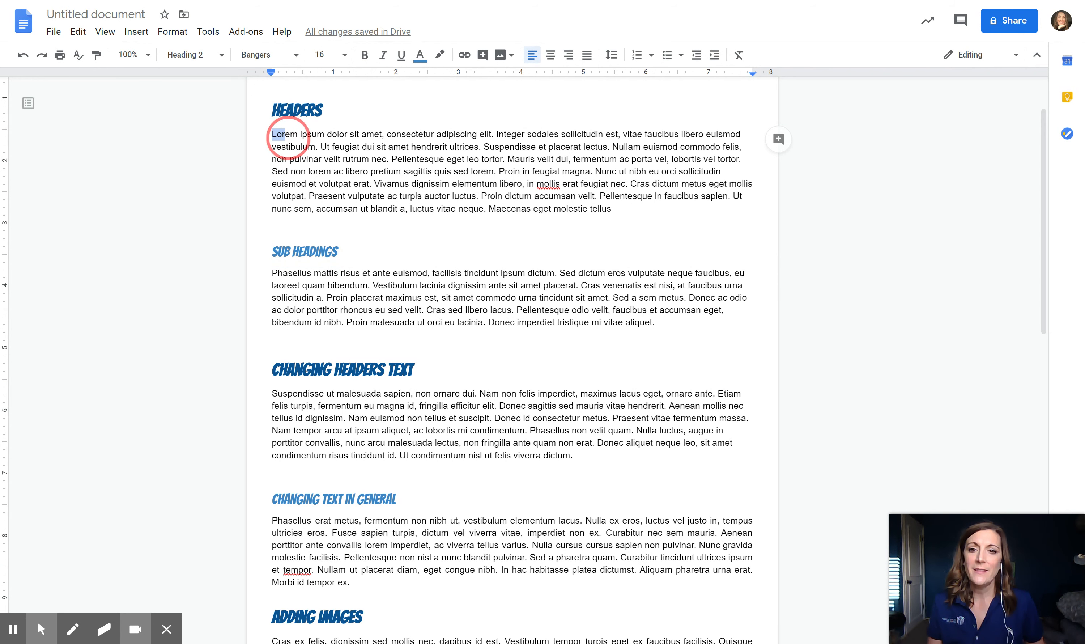
double_click(312, 150)
triple_click(312, 150)
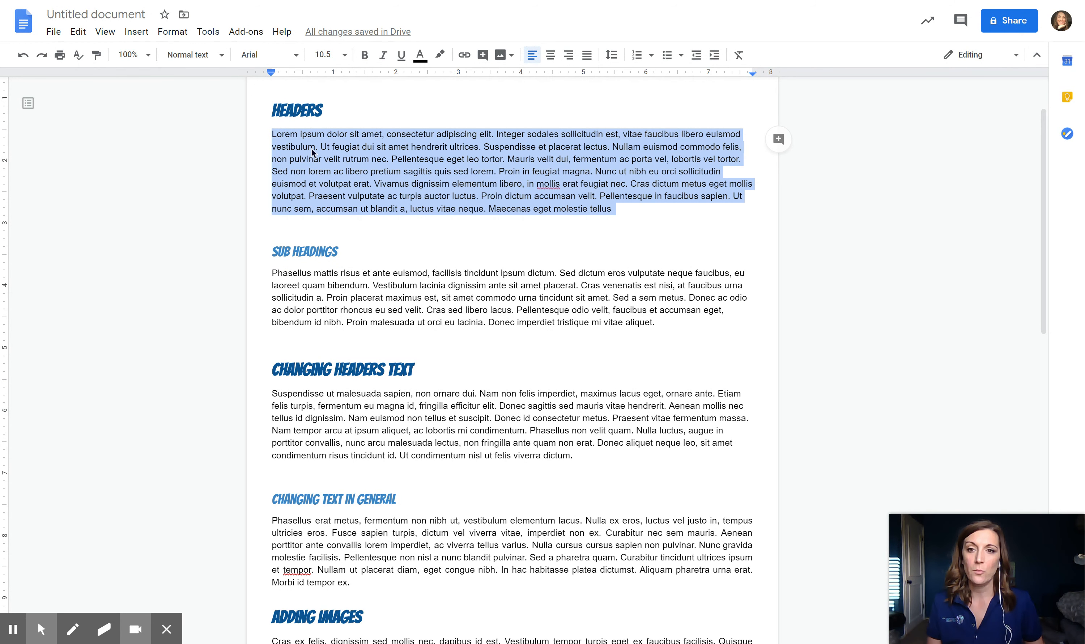
left_click(326, 55)
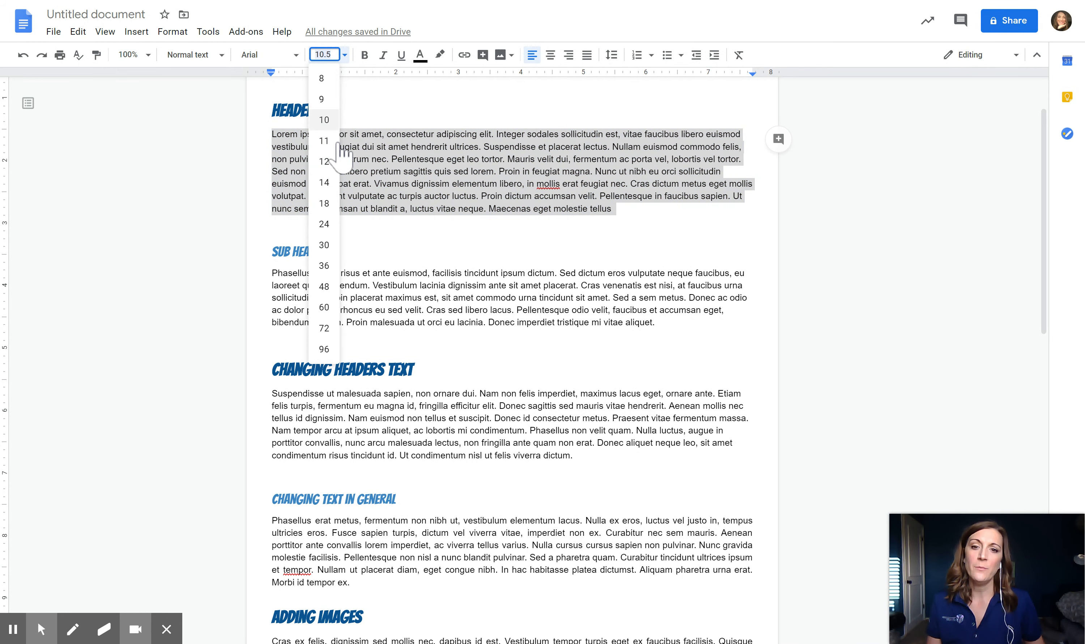
left_click(338, 161)
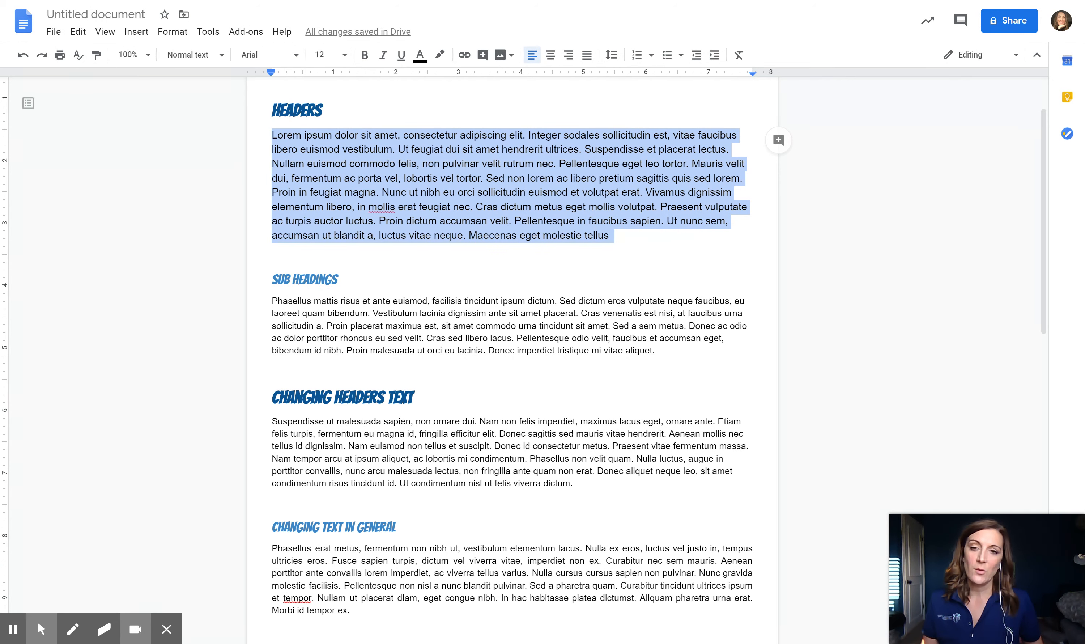
left_click(219, 60)
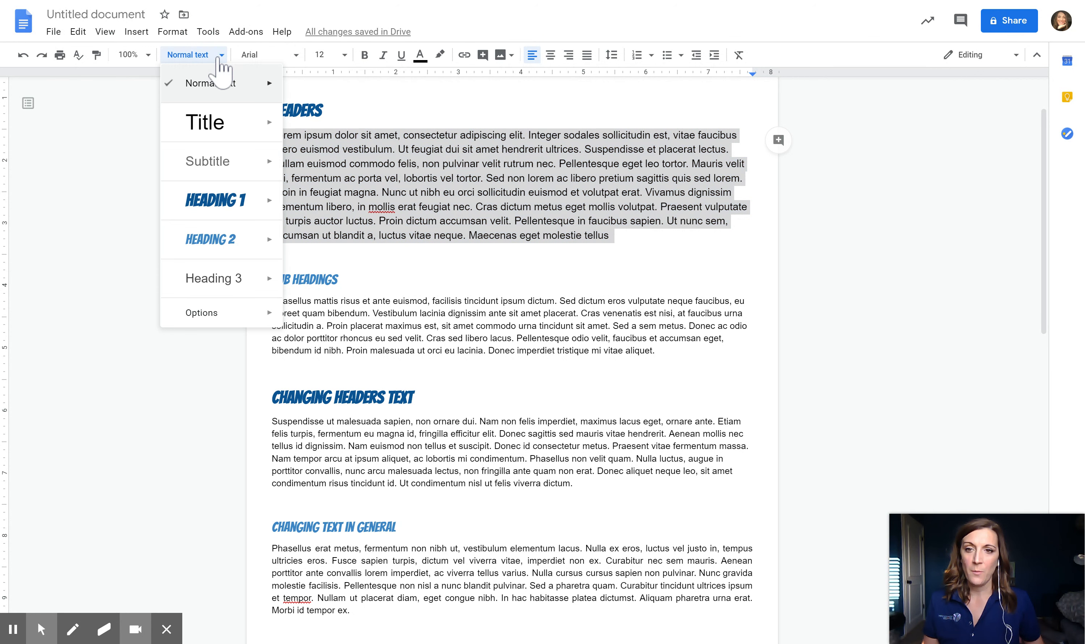
mouse_move(243, 87)
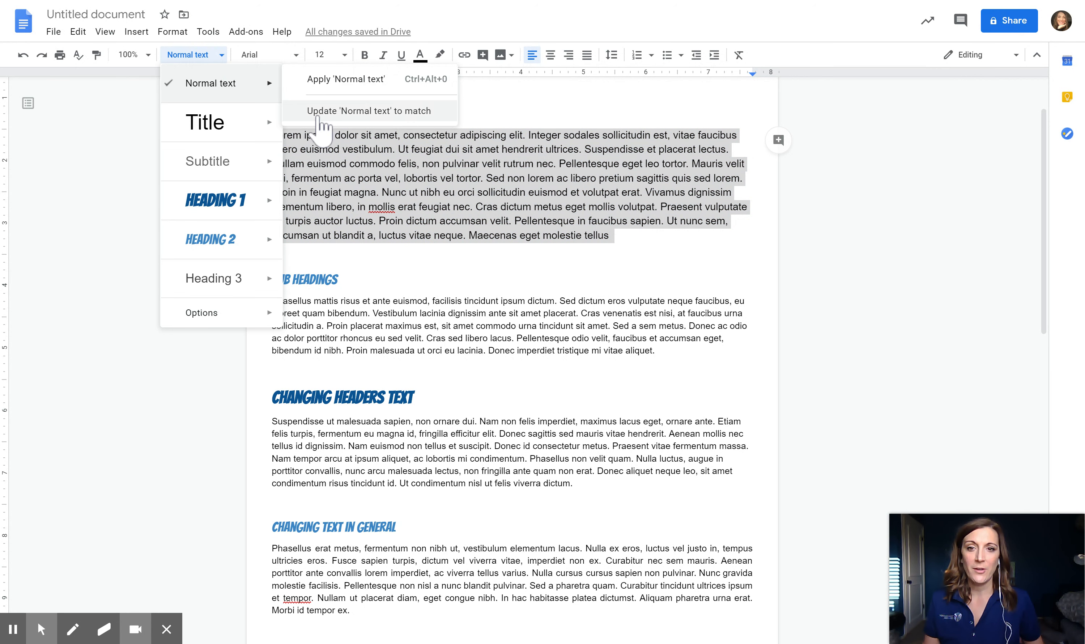
left_click(430, 196)
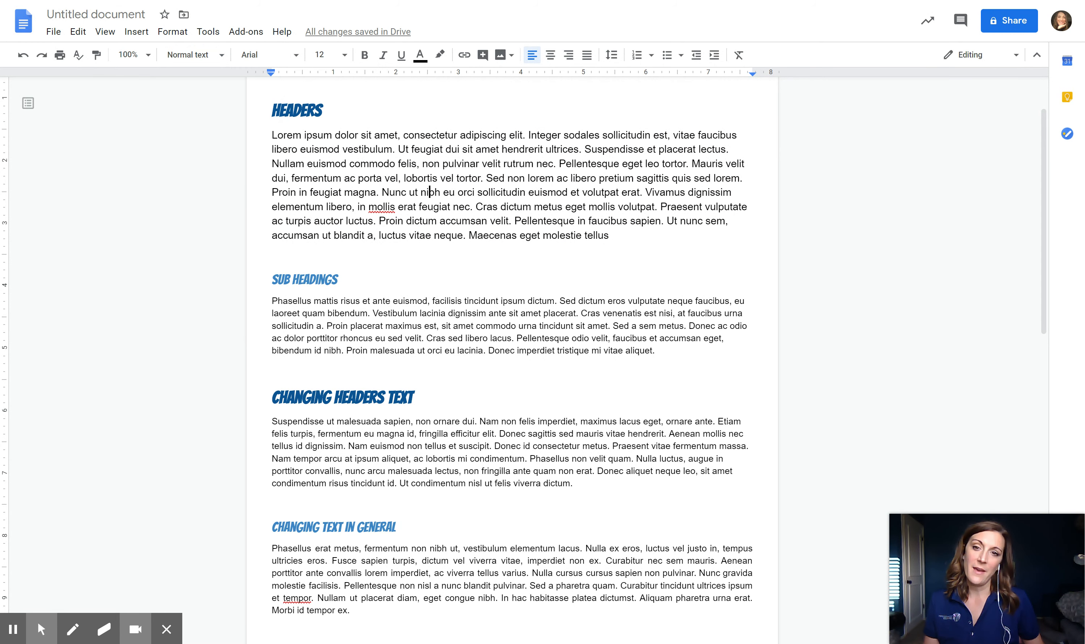
- Copy the formatting of the paragraph under "Headers" with Paint format, kept on for repeated use, onto the whole paragraph under "Sub Headings"
triple_click(281, 140)
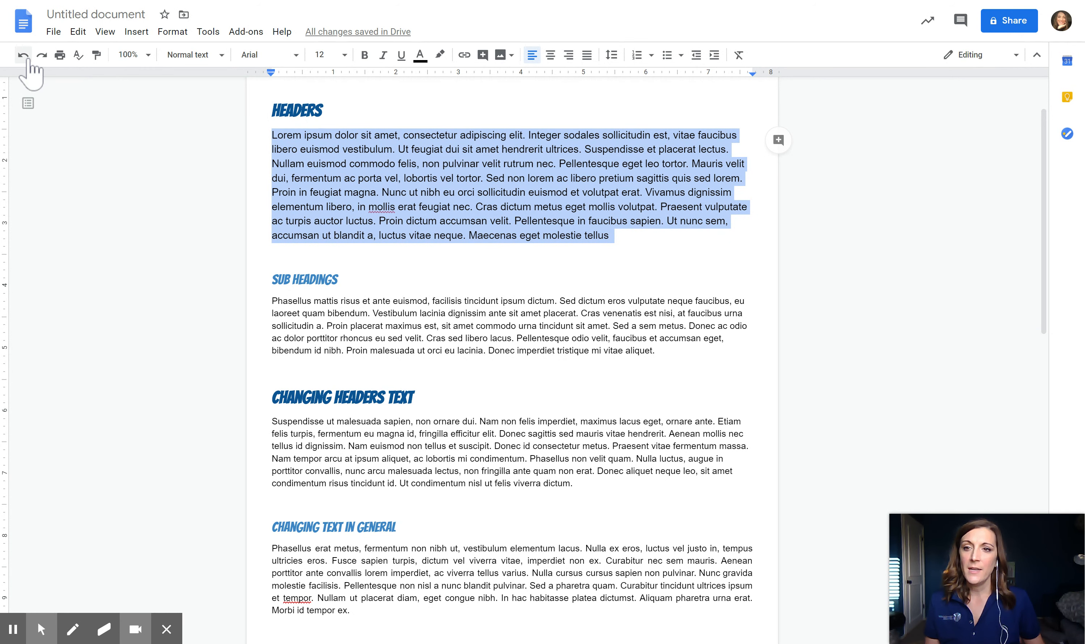
left_click(97, 58)
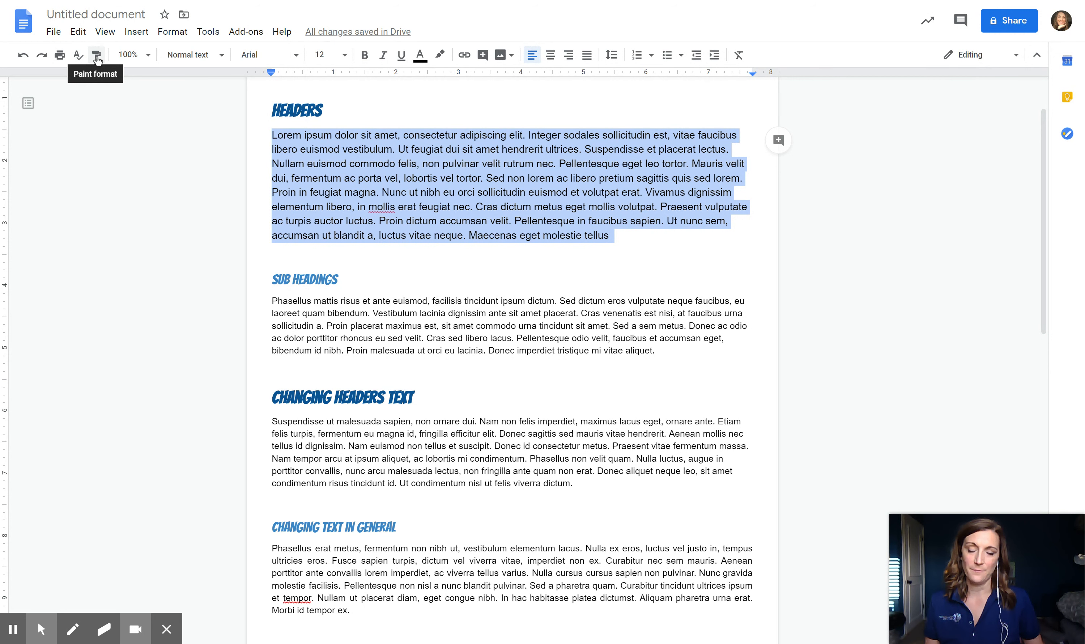
left_click(97, 56)
left_click(97, 57)
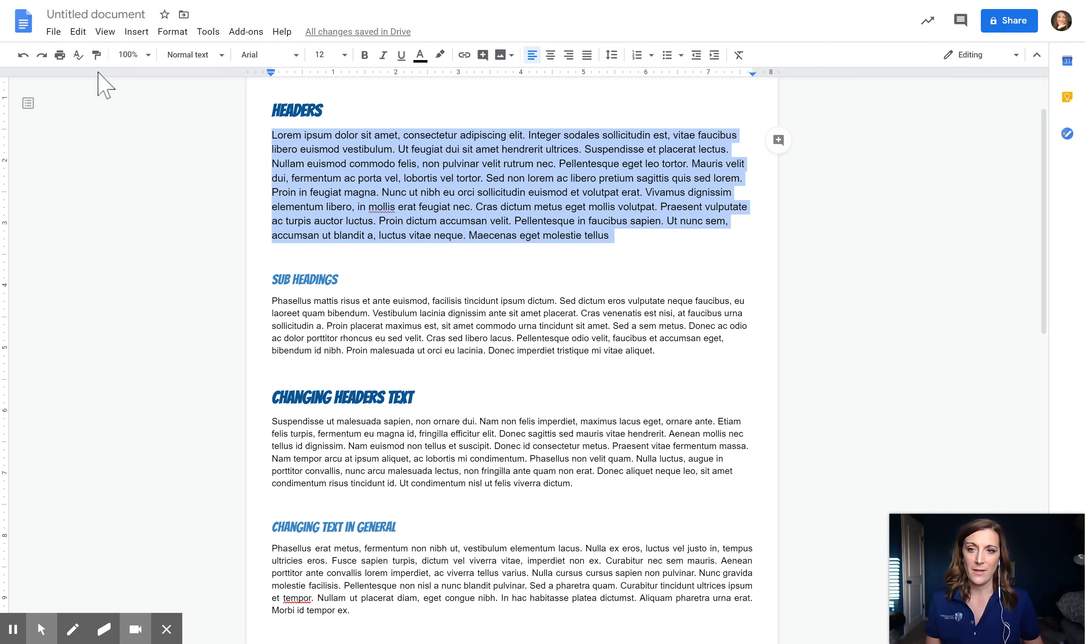
left_click(97, 56)
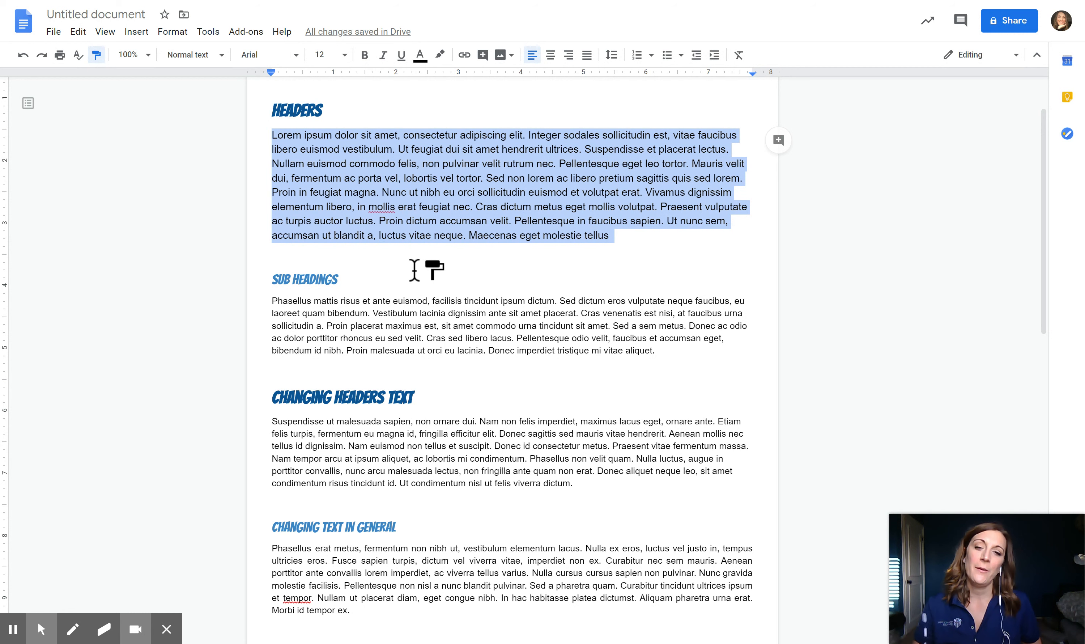
left_click(281, 301)
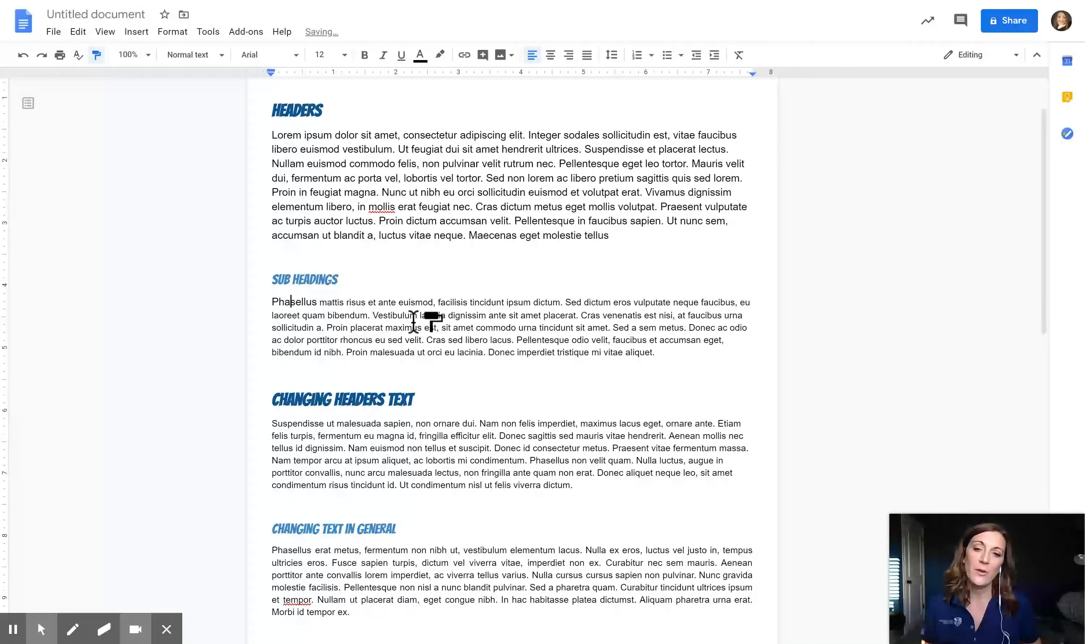
left_click(484, 330)
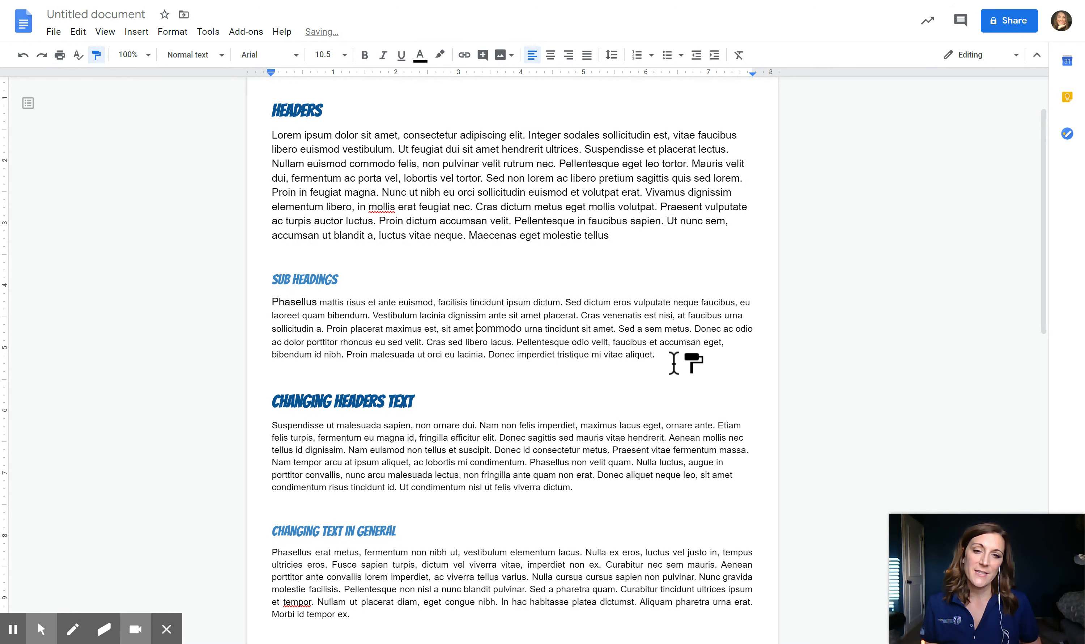
left_click(640, 358)
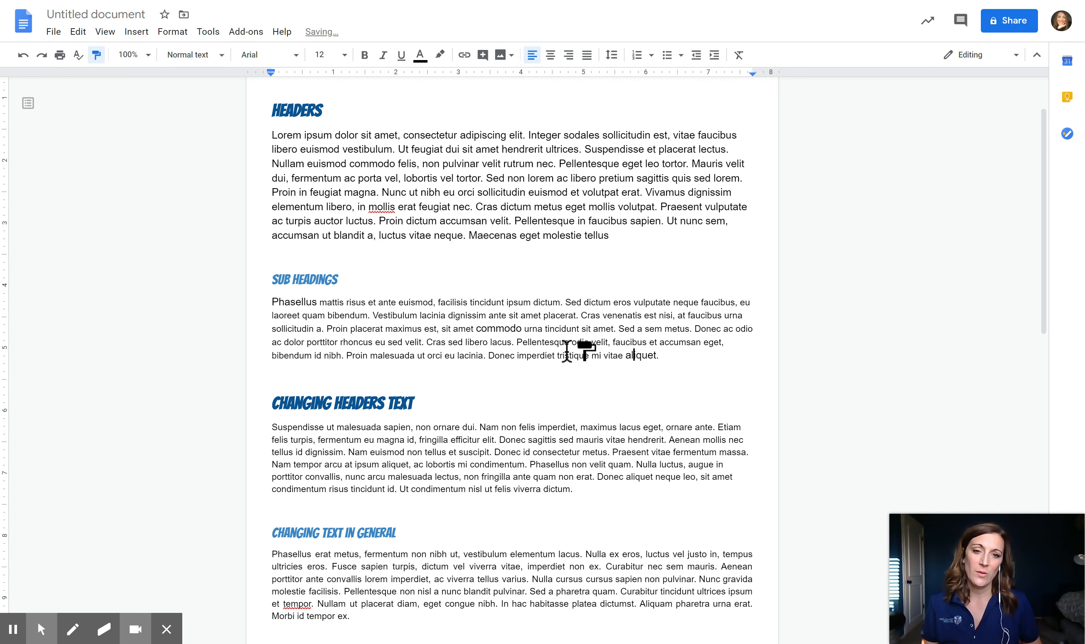
left_click(536, 328)
left_click(503, 318)
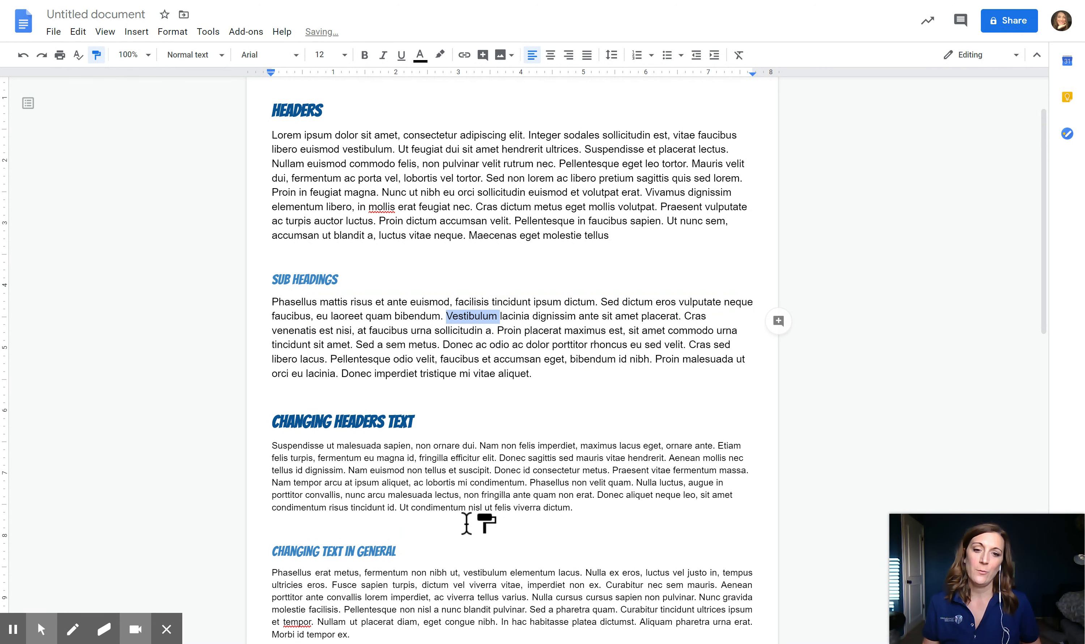
- Paint the copied formatting onto the full paragraphs under "Changing headers text" and "Changing text in general"
left_click(460, 479)
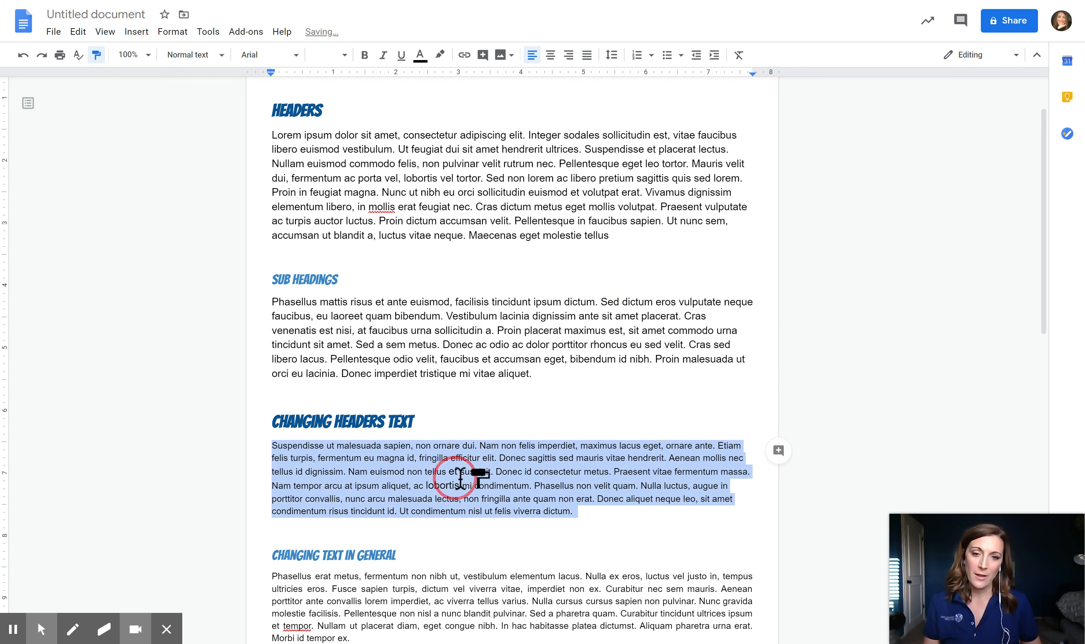
scroll(462, 489, "down", 5)
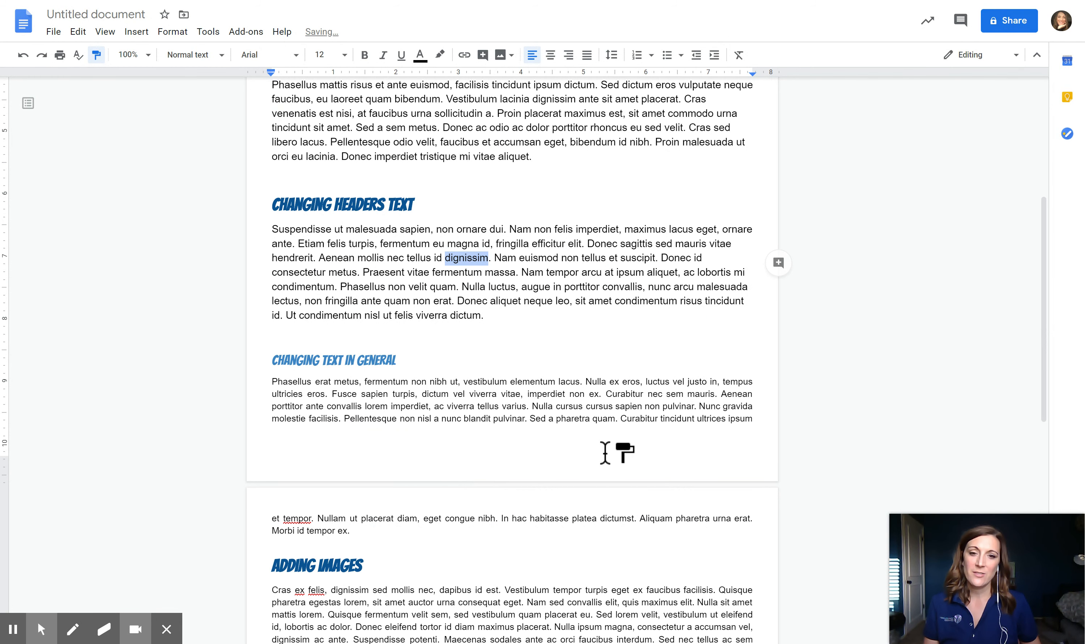
mouse_move(352, 533)
left_mouse_down()
mouse_move(339, 516)
mouse_move(316, 518)
left_mouse_up()
left_click(389, 409)
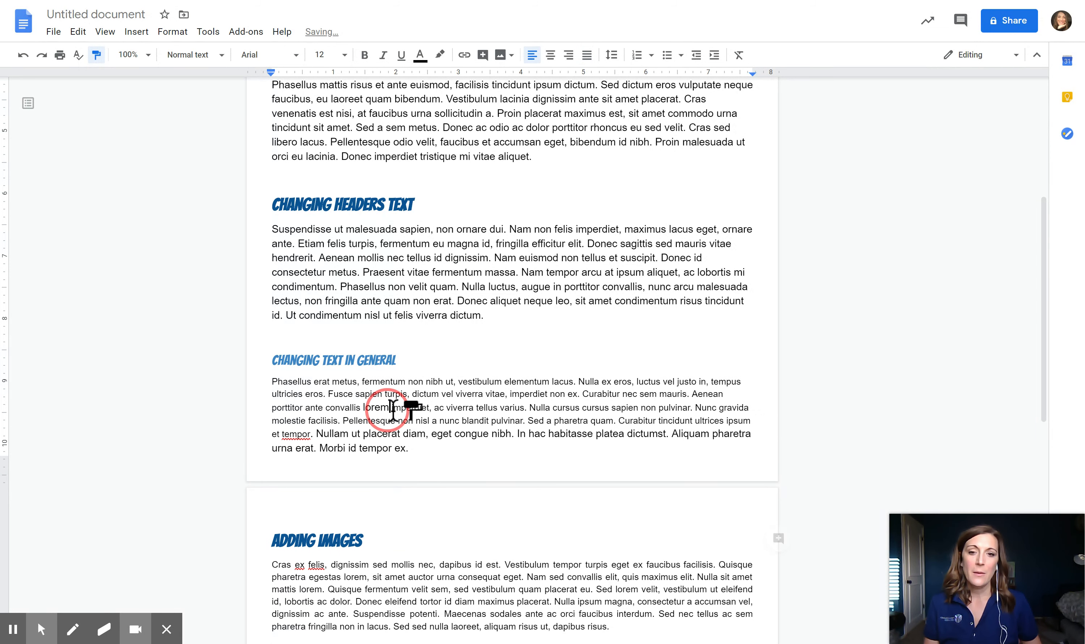
scroll(506, 522, "down", 3)
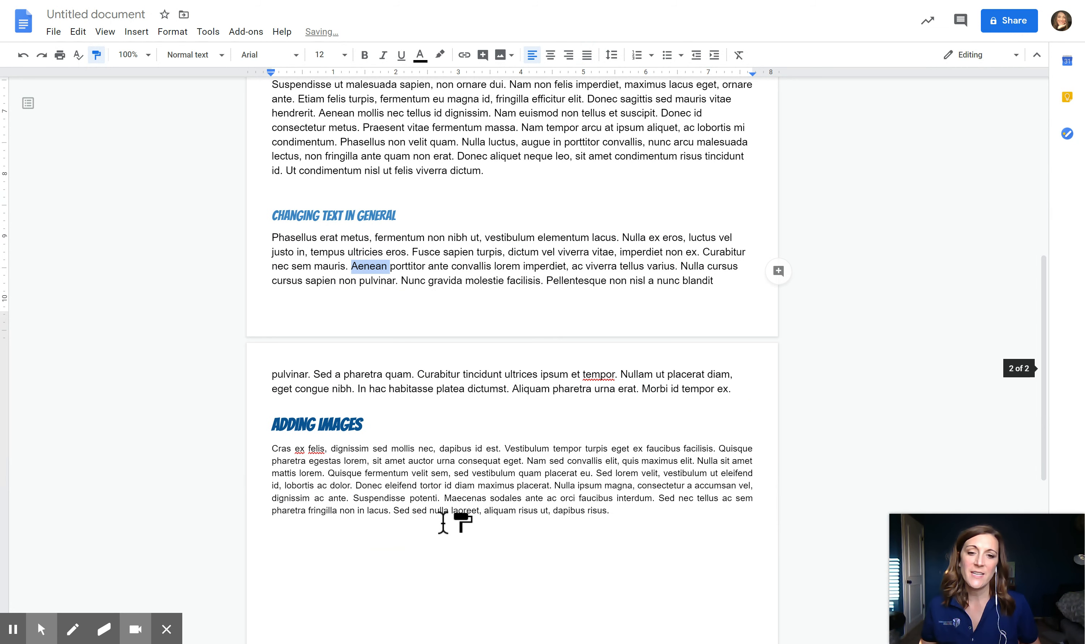
- Paint the copied formatting onto the whole paragraph under "Adding images" and turn Paint format off
left_click(426, 497)
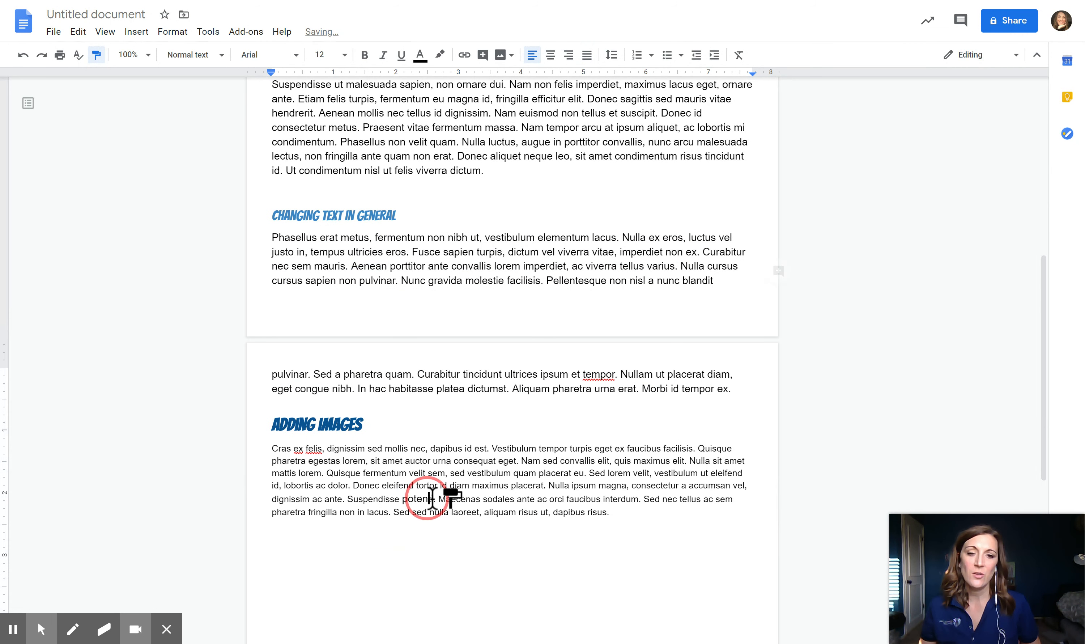
left_click(399, 484)
triple_click(387, 475)
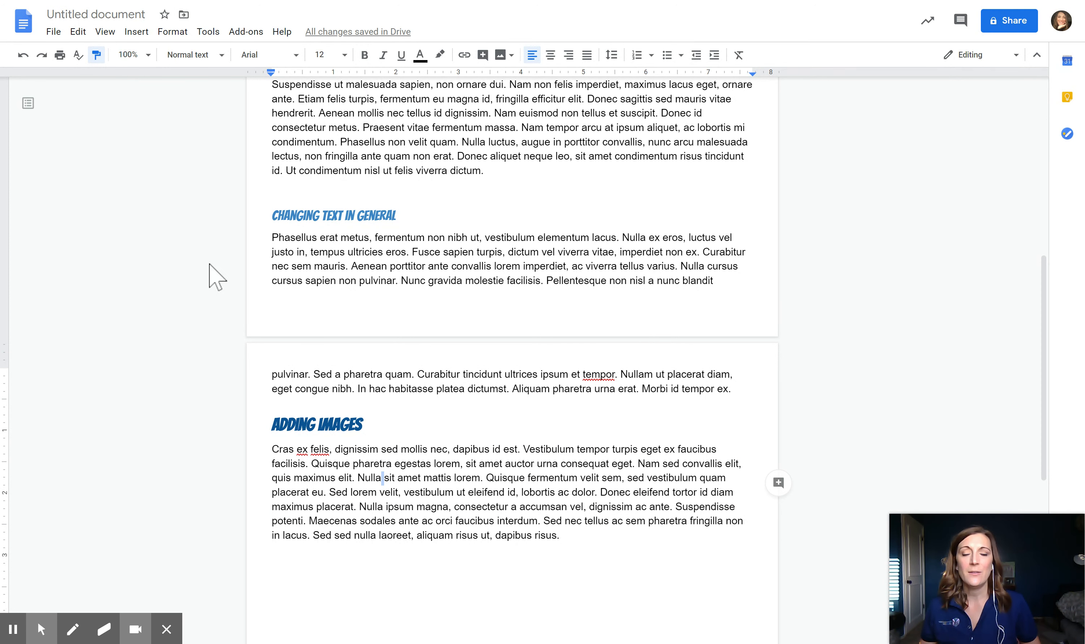
left_click(97, 54)
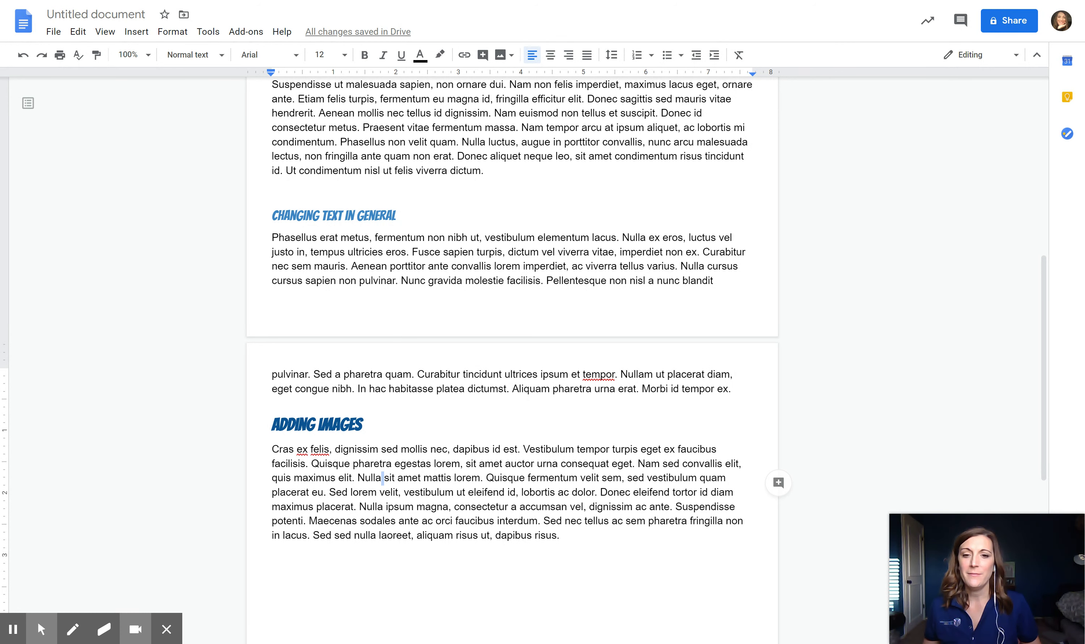
- Color all the text of the paragraph under "Adding images" dark gray
left_click(223, 54)
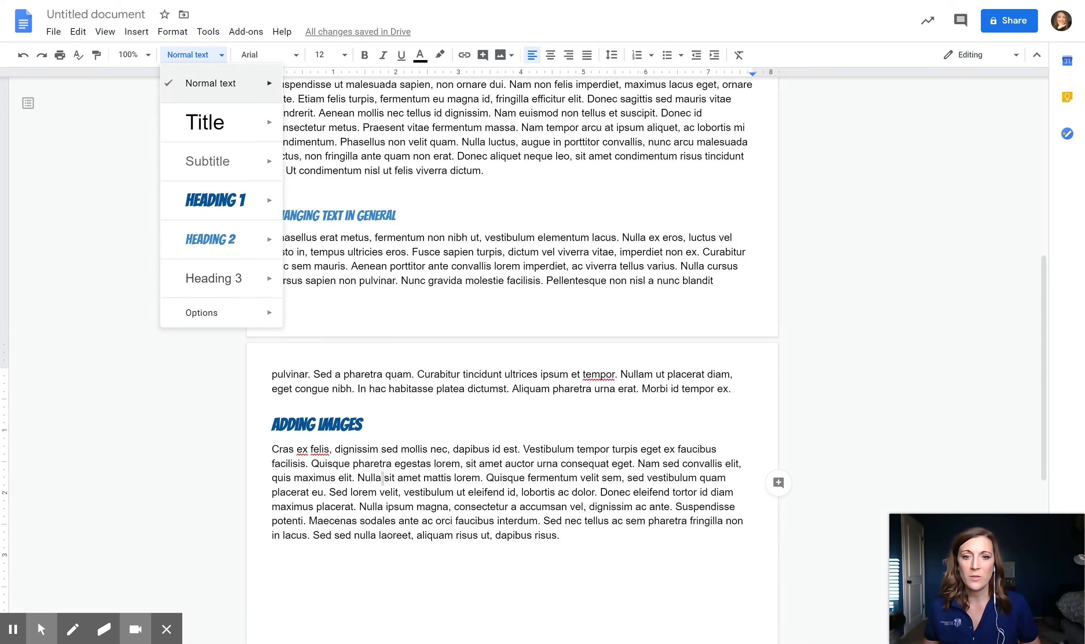
left_click_drag(560, 535, 272, 449)
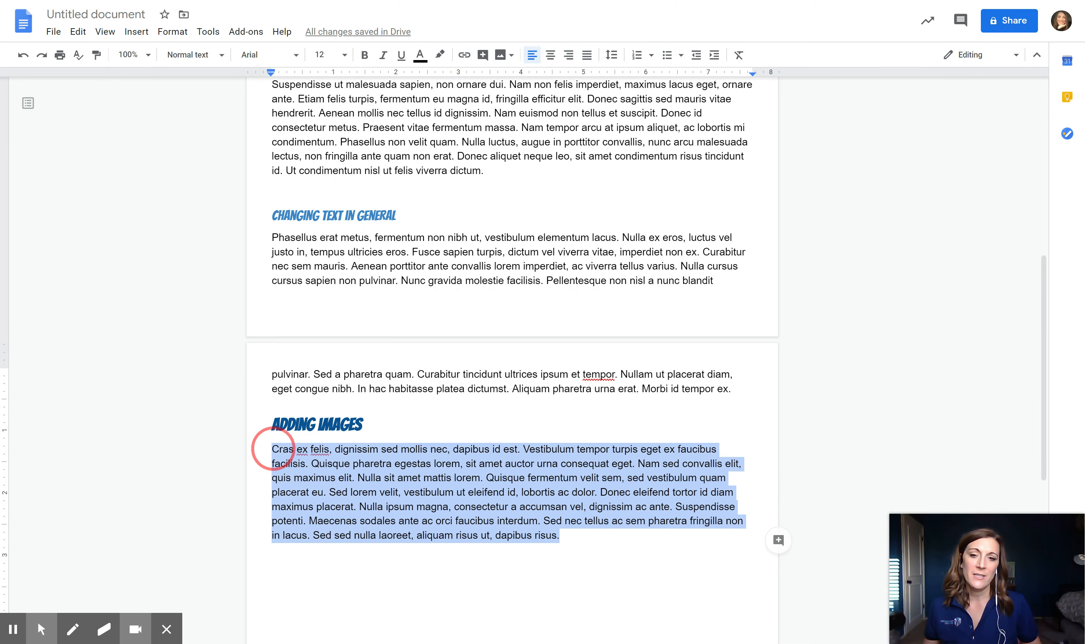
left_click(420, 54)
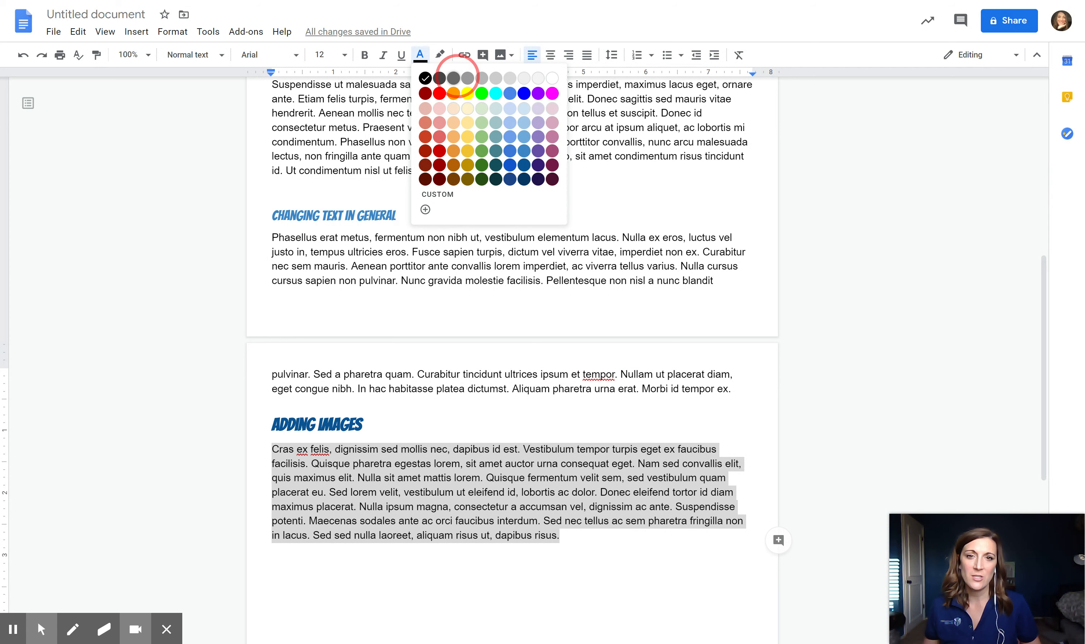
left_click(454, 78)
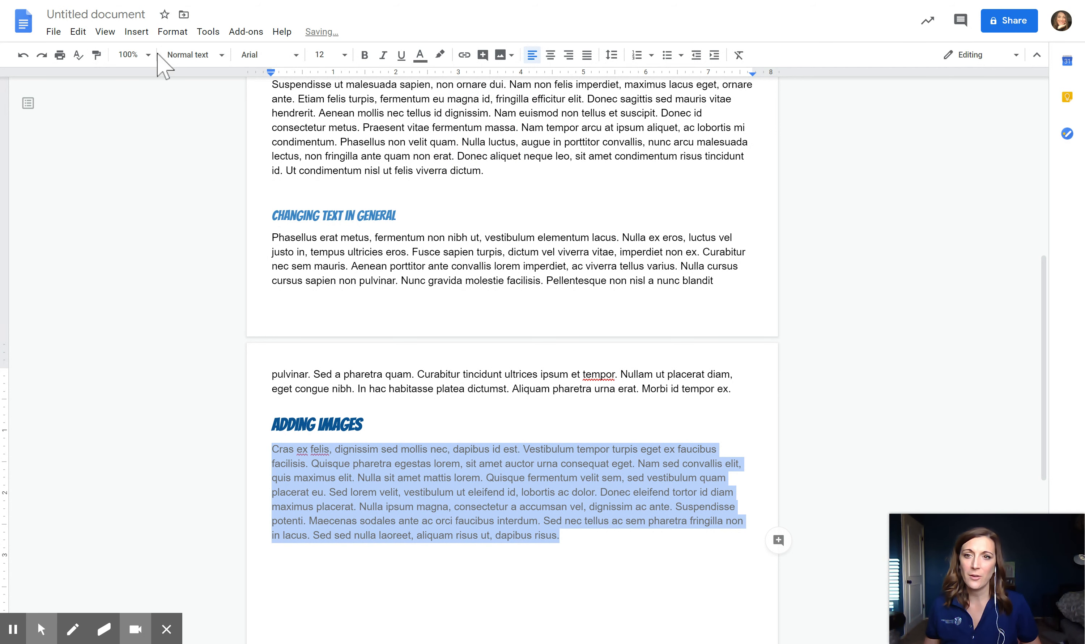
- Update the Normal text style to match the selected dark gray paragraph under "Adding images"
left_click(219, 54)
mouse_move(232, 89)
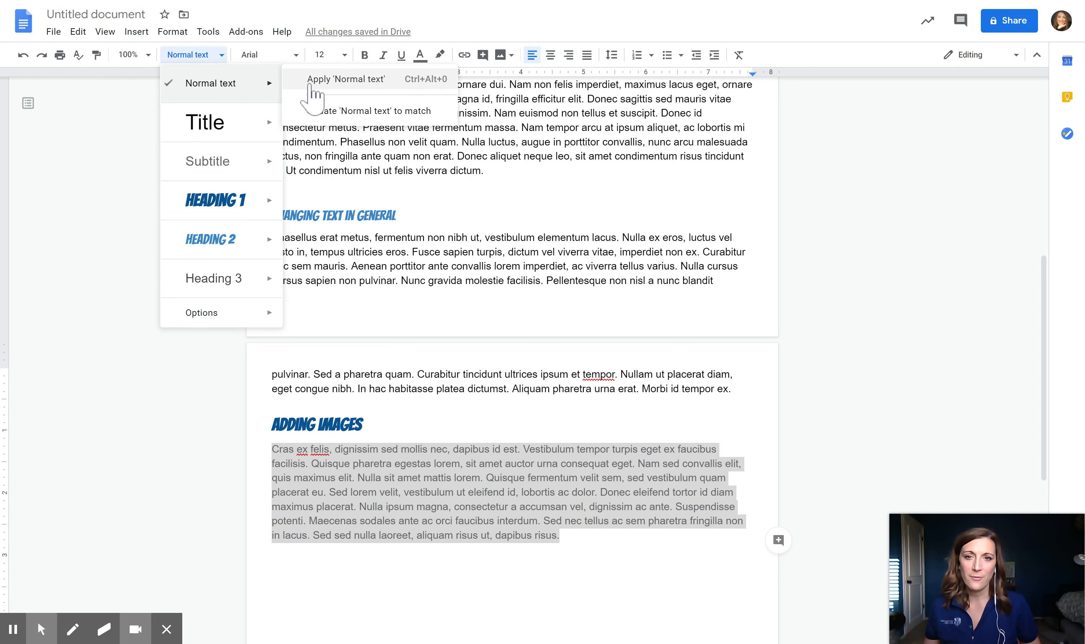
left_click(313, 112)
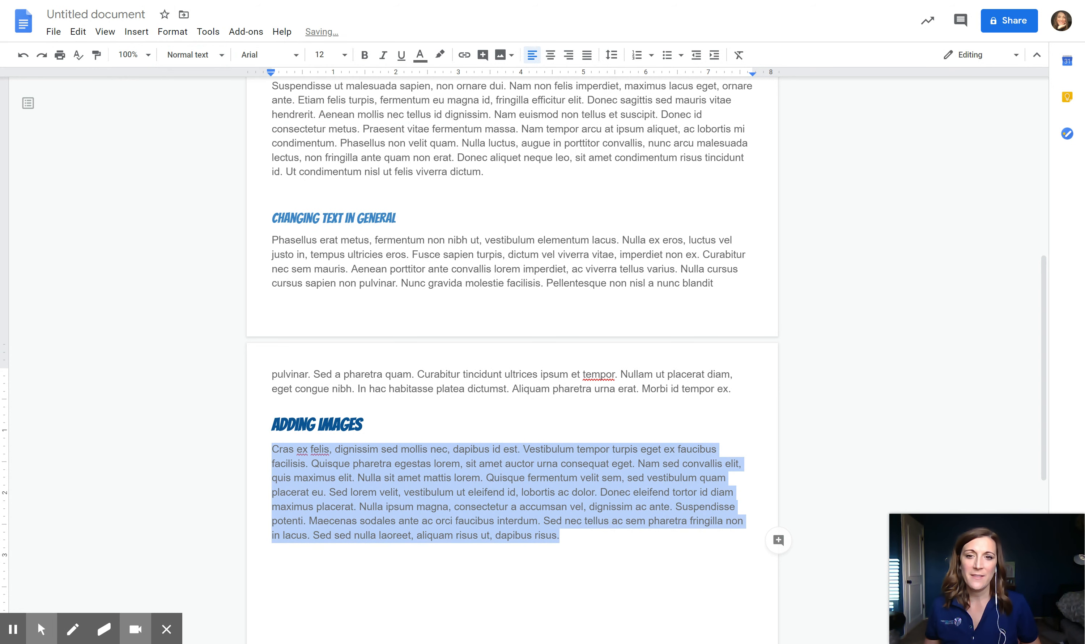
scroll(512, 352, "up", 7)
scroll(512, 352, "up", 3)
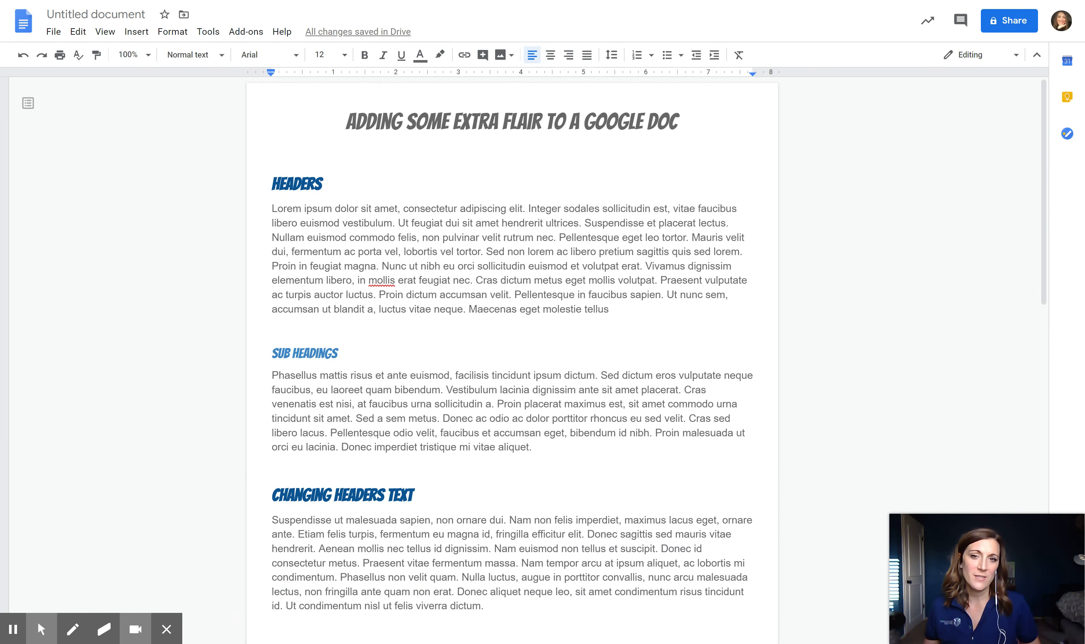
scroll(512, 352, "down", 5)
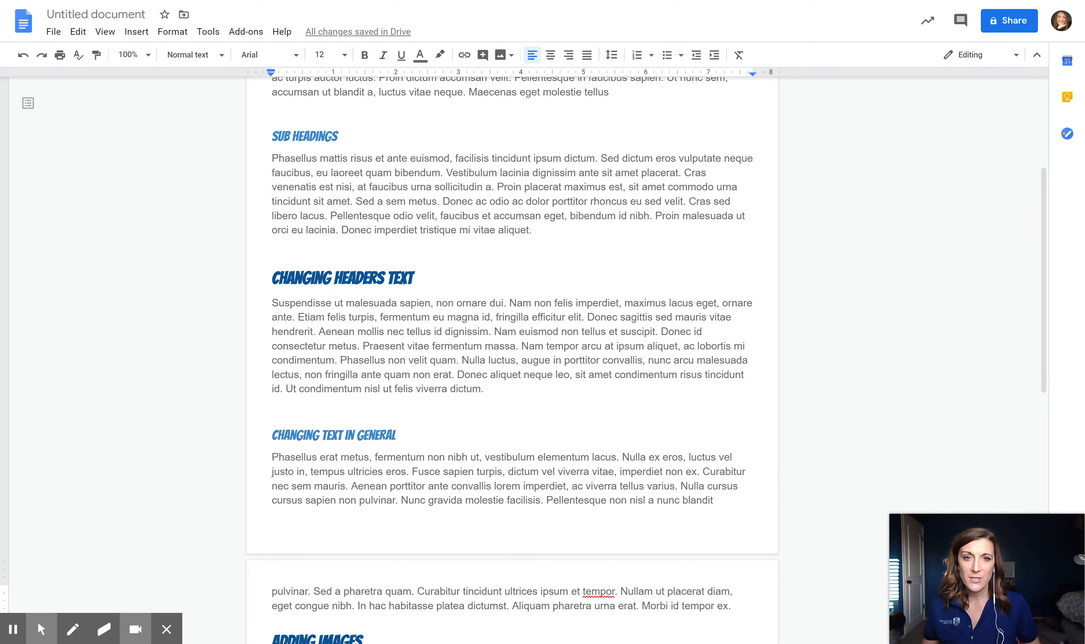
scroll(512, 352, "down", 3)
scroll(512, 352, "down", 3)
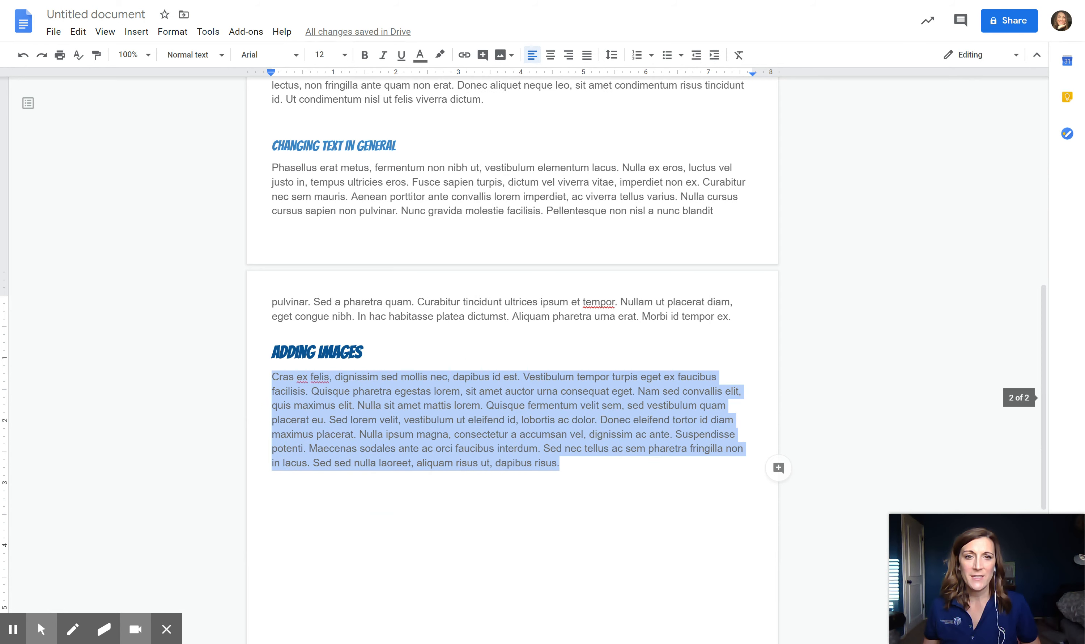
- Add the purple line "Toggle screen reader support" below the paragraph under "Adding images", followed by an empty line
left_click(597, 457)
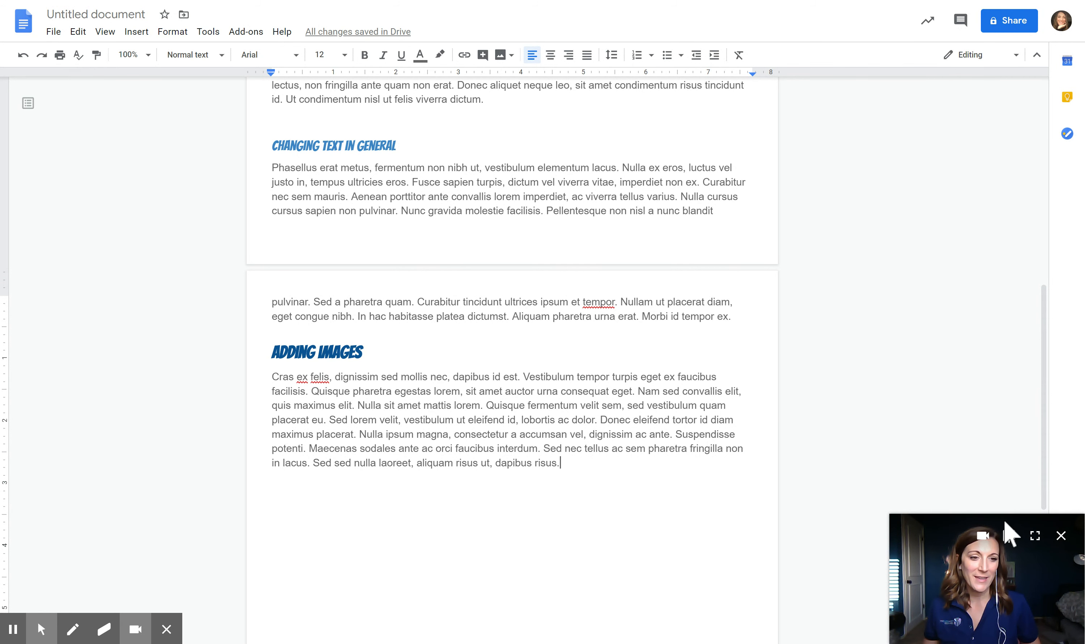
type("Toggle screen reader support")
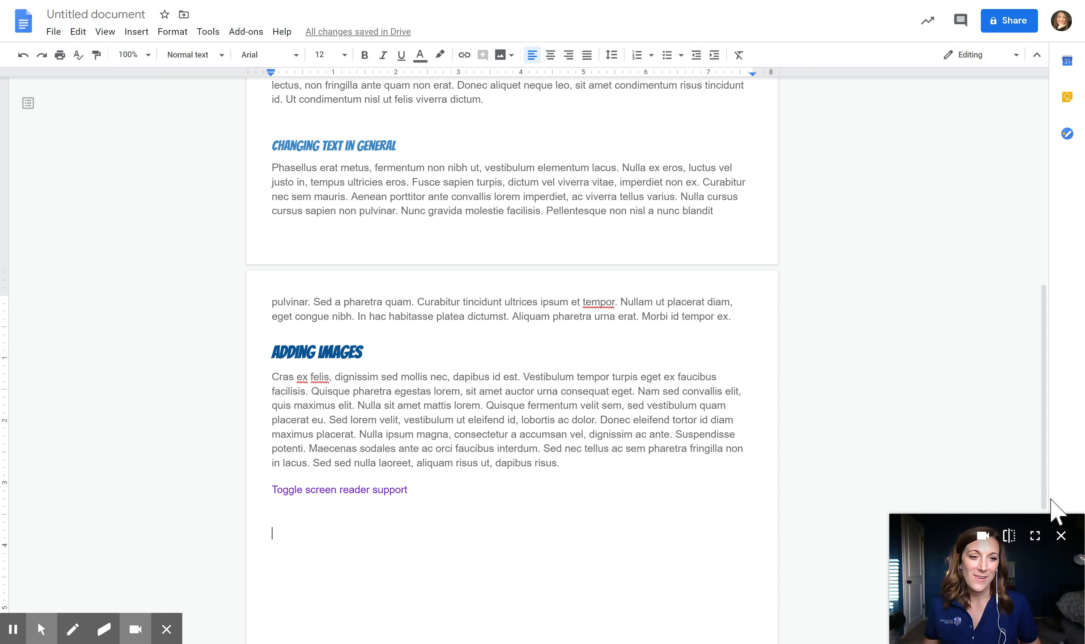
left_click(1060, 538)
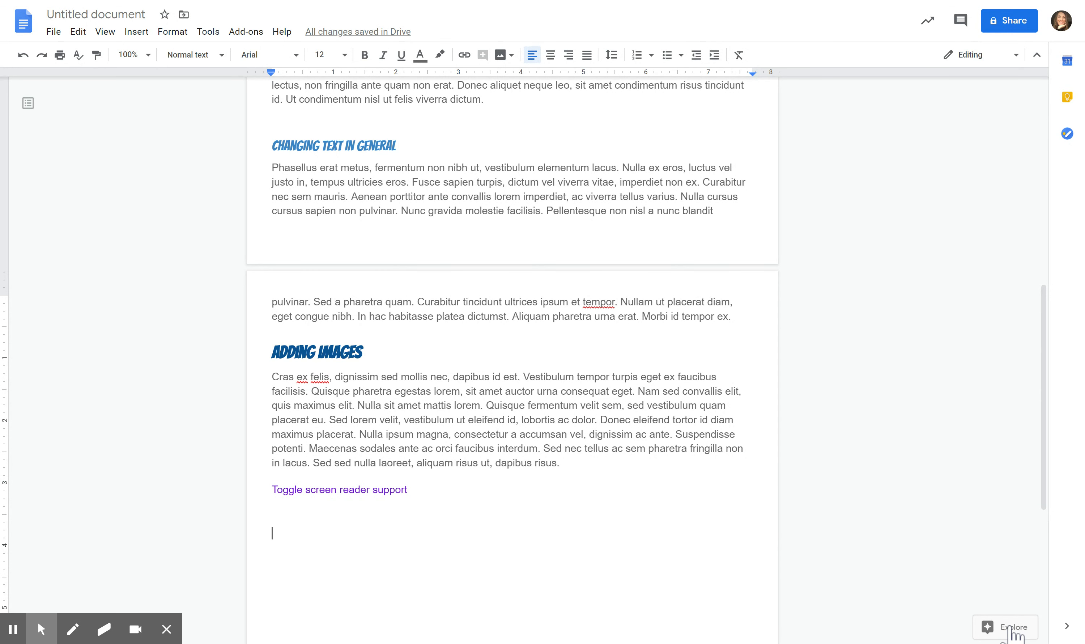
- Search Explore for "file" images and insert the black document icon below the last line of text
left_click(1010, 628)
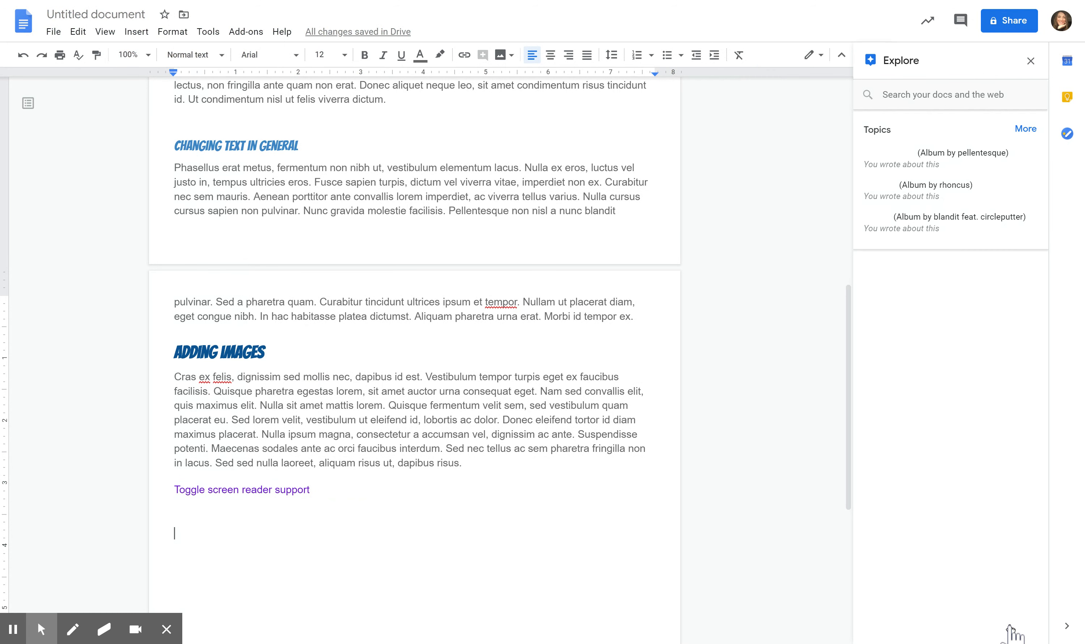
left_click(886, 96)
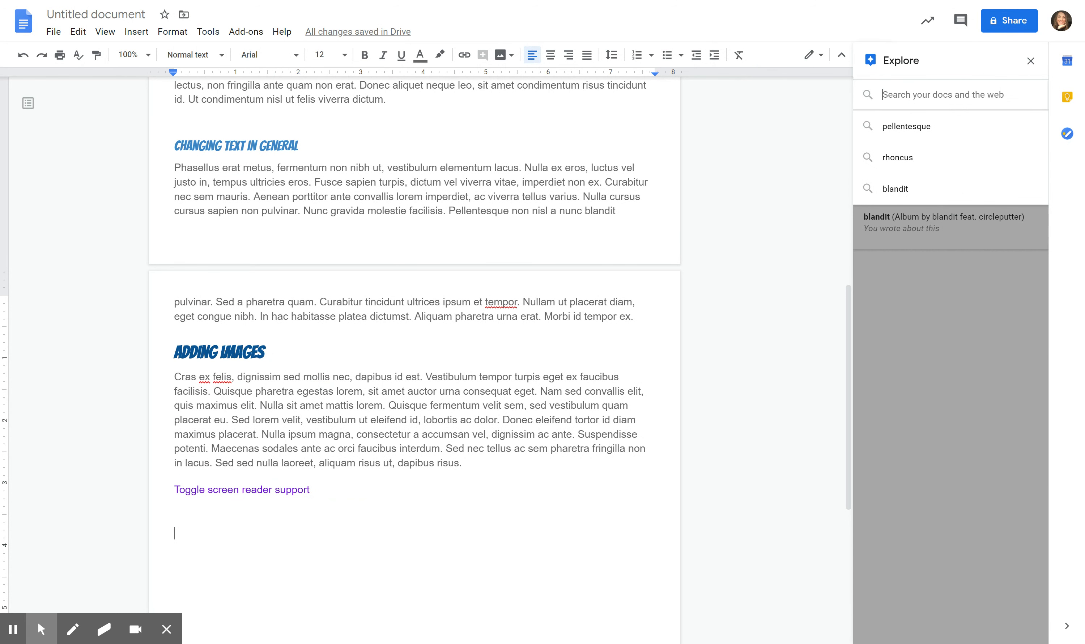
key("Escape")
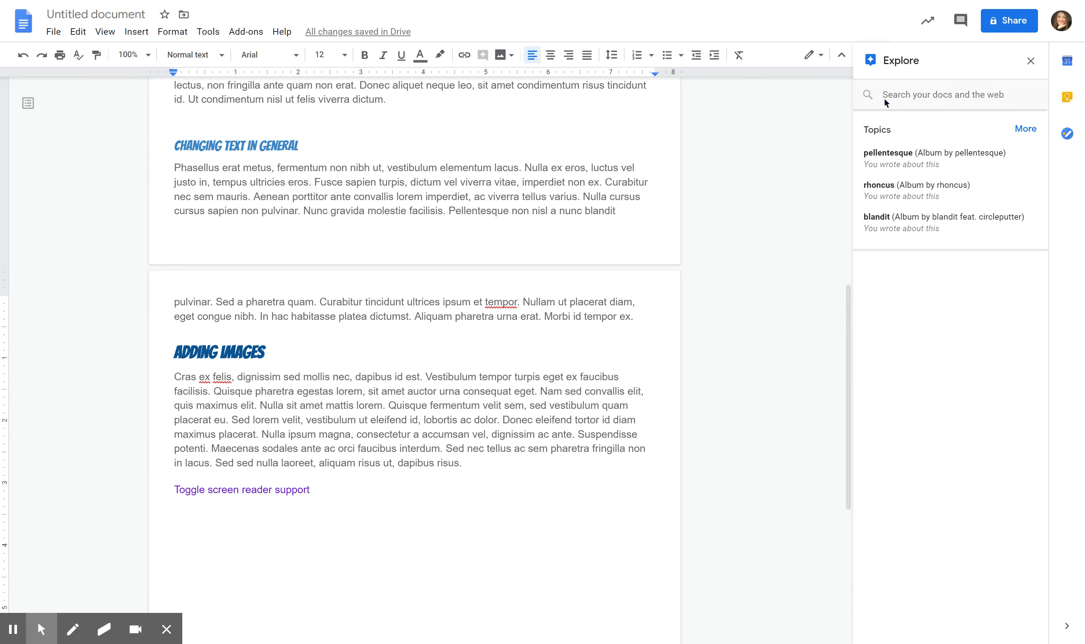
left_click(883, 95)
type("file")
key("Return")
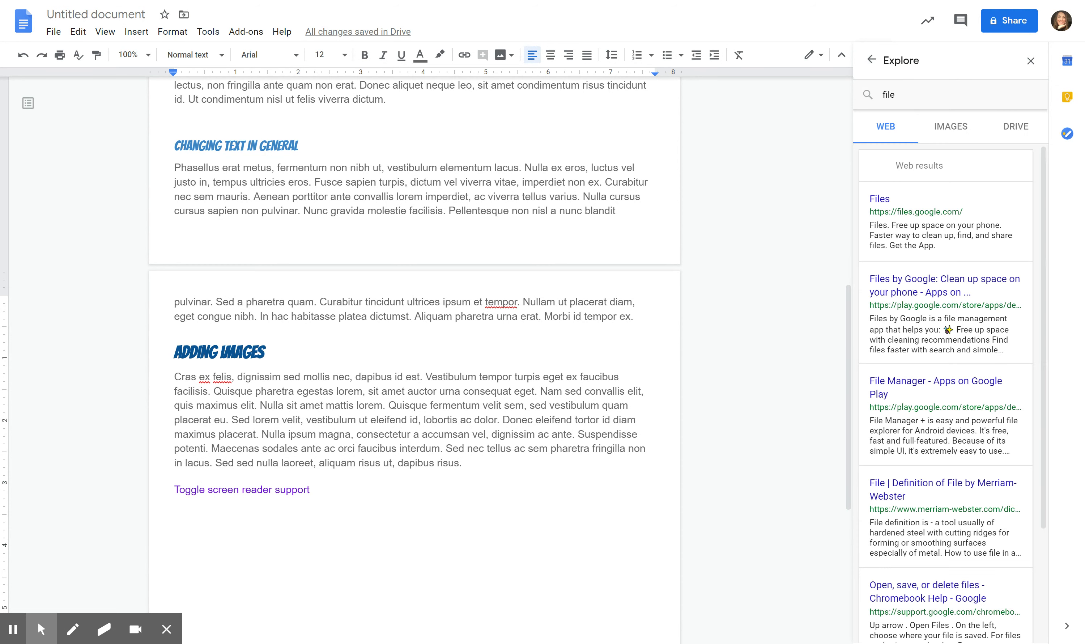
left_click(953, 126)
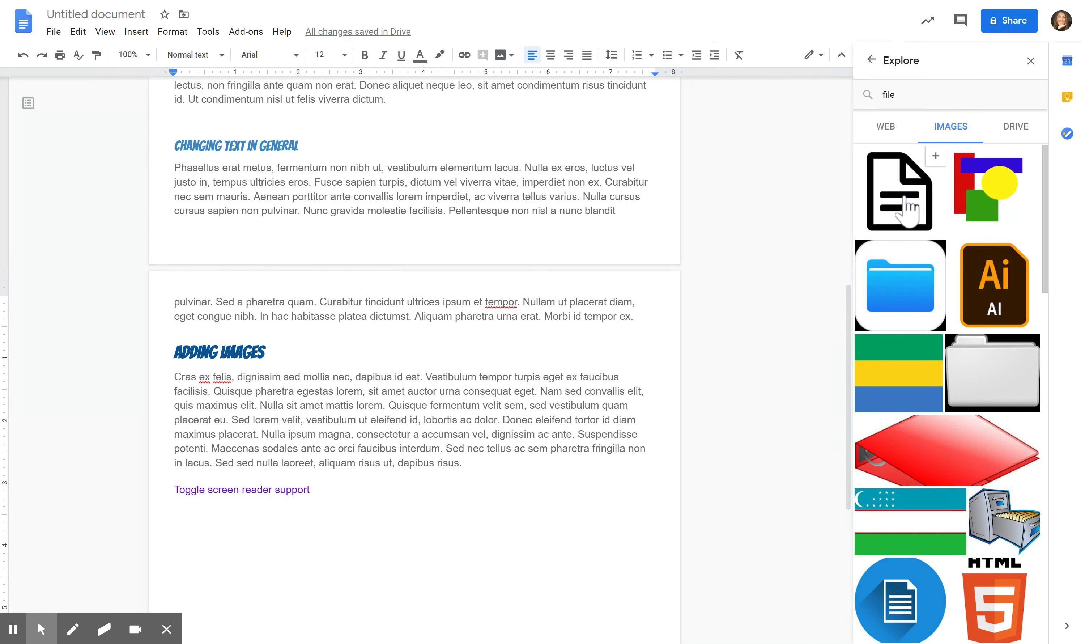
left_click(937, 159)
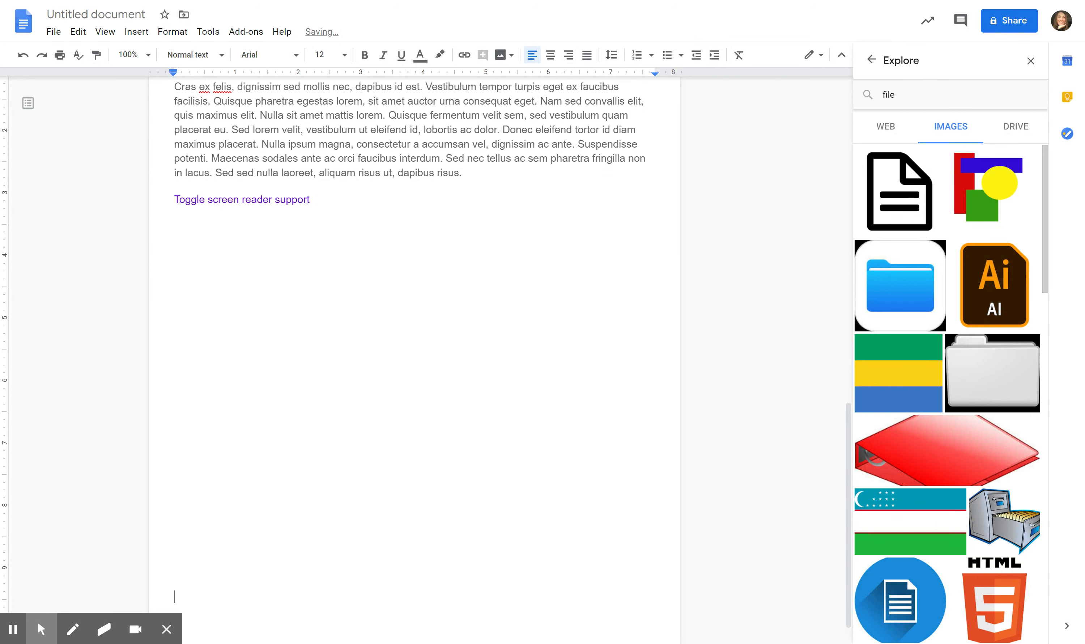
- Shrink the inserted document icon to about 2.4 inches square and set its layout to Wrap text
left_click(477, 569)
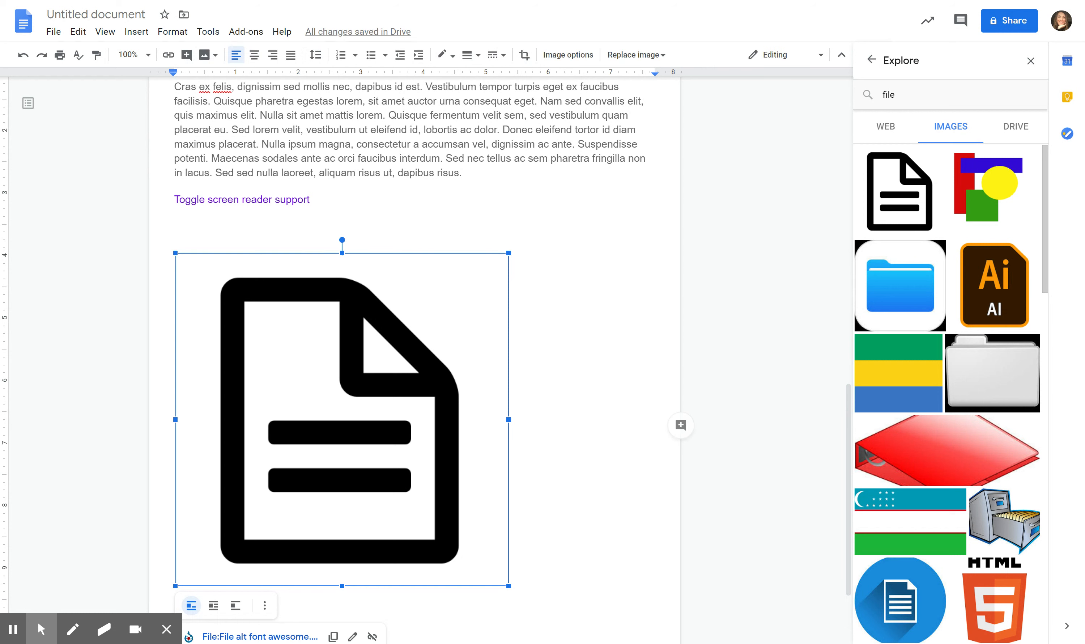
left_click_drag(508, 586, 324, 402)
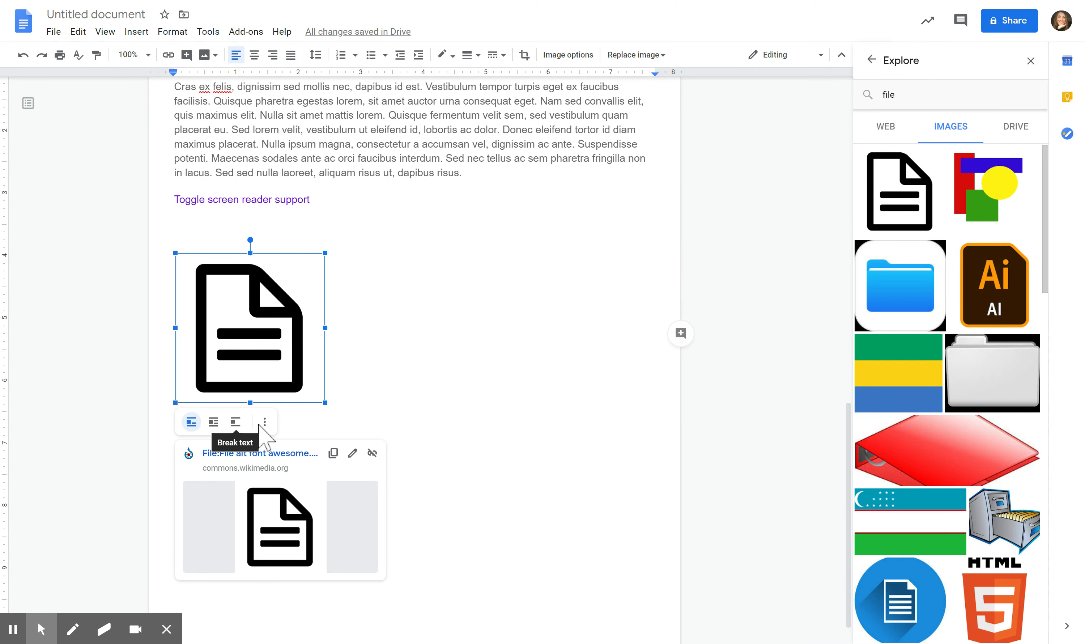
left_click(216, 423)
- Move the document icon up to the start of the paragraph under "Adding images" so the text wraps on its right
left_click_drag(224, 370, 213, 172)
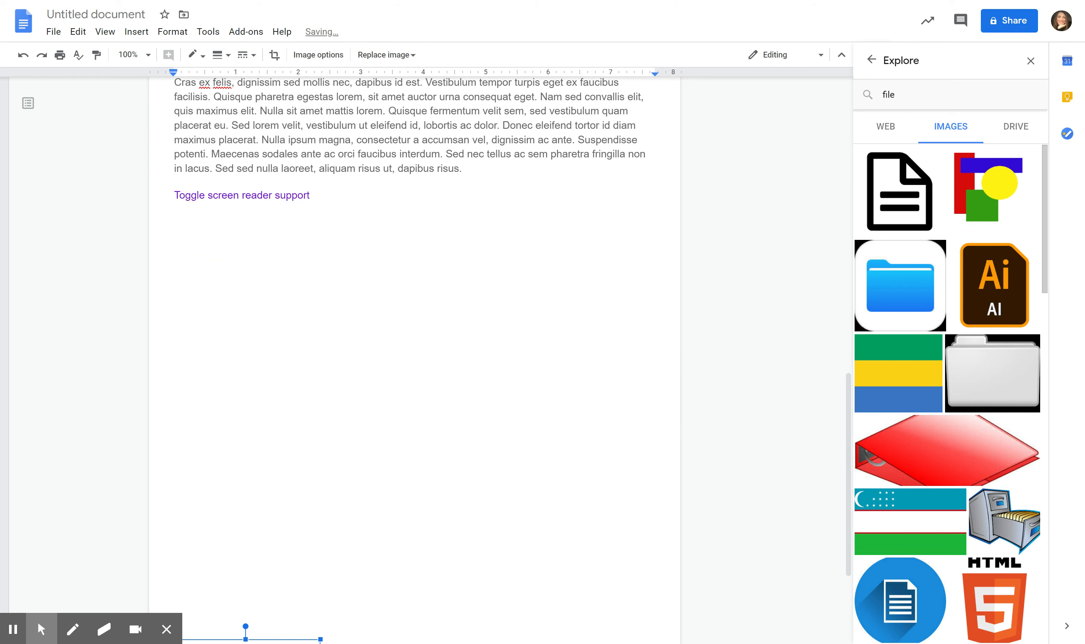
scroll(414, 352, "up", 10)
scroll(413, 352, "down", 11)
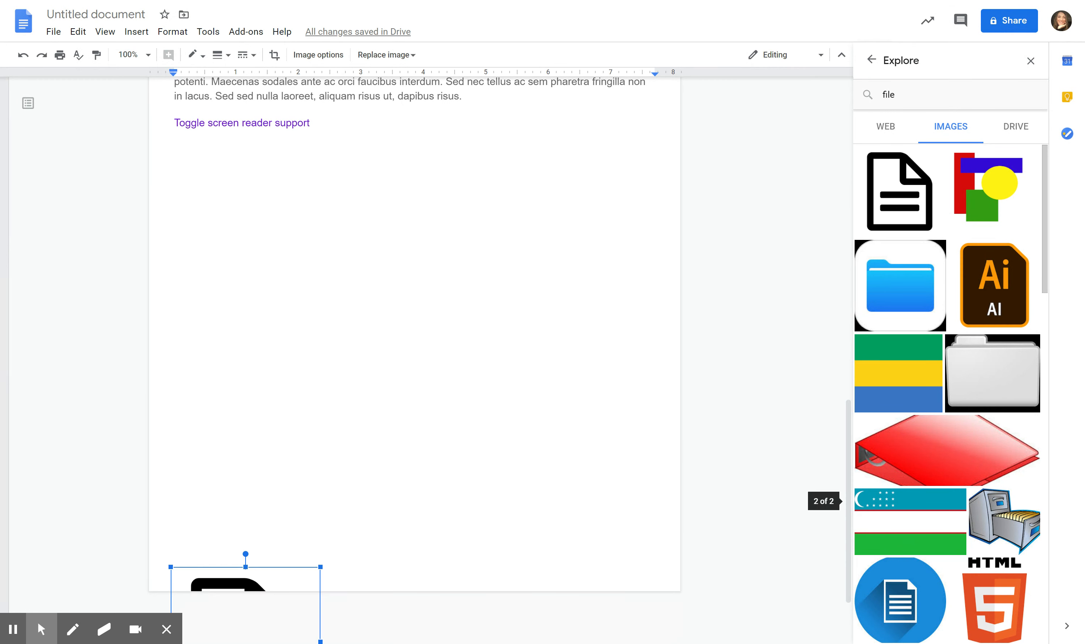
scroll(413, 352, "up", 4)
scroll(413, 353, "down", 6)
scroll(414, 352, "up", 5)
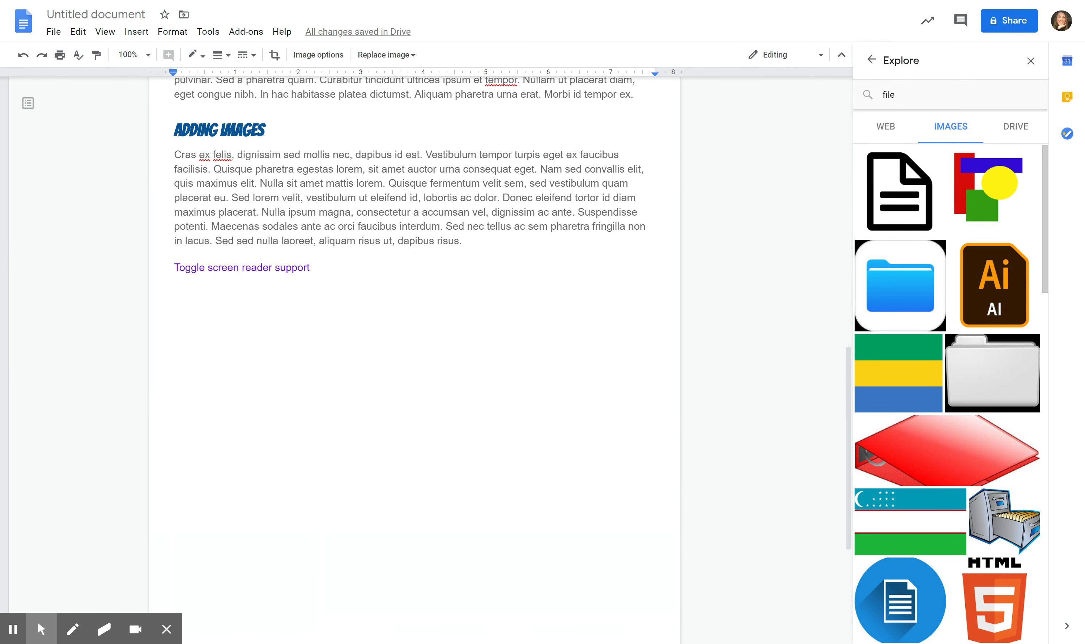
scroll(413, 353, "down", 3)
left_click_drag(246, 589, 269, 208)
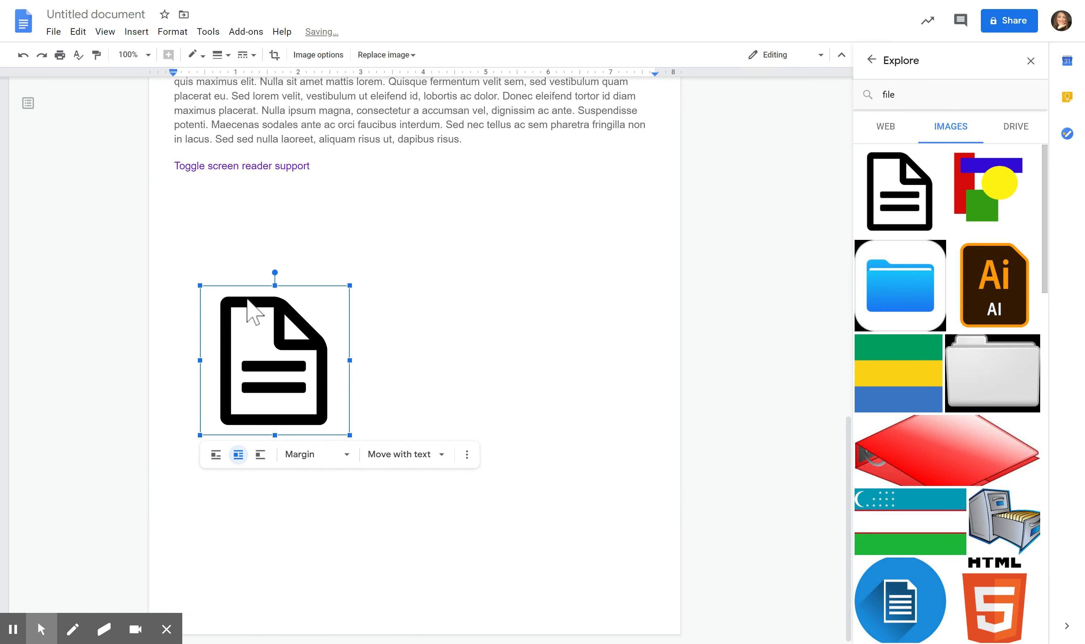
left_click_drag(267, 350, 208, 166)
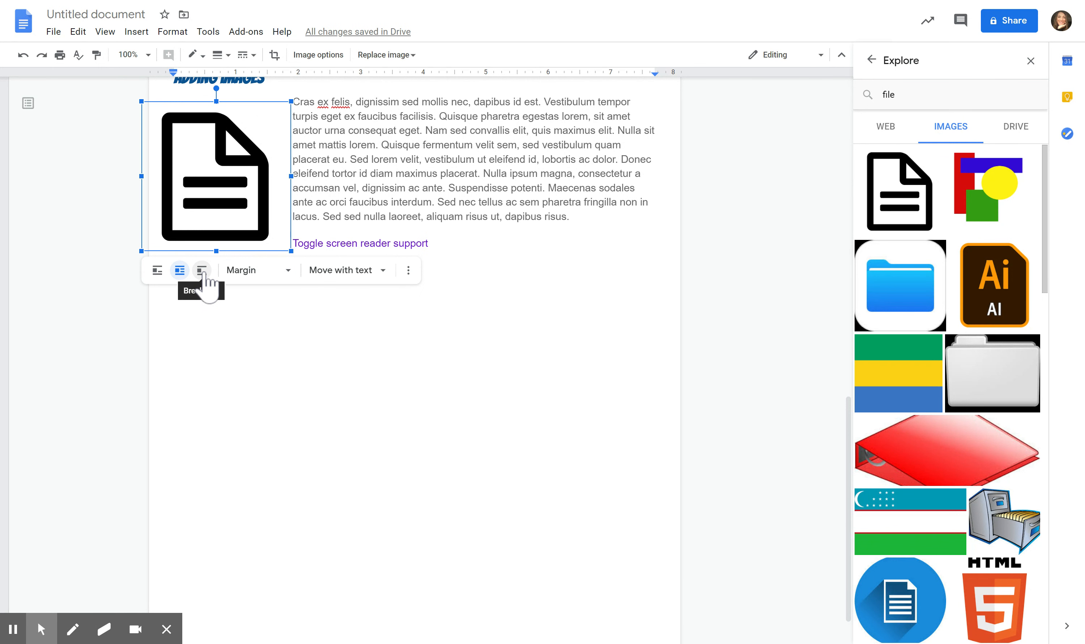
- Try Break text on the document icon, set it back to Wrap text and nudge the icon slightly up and left
left_click(202, 270)
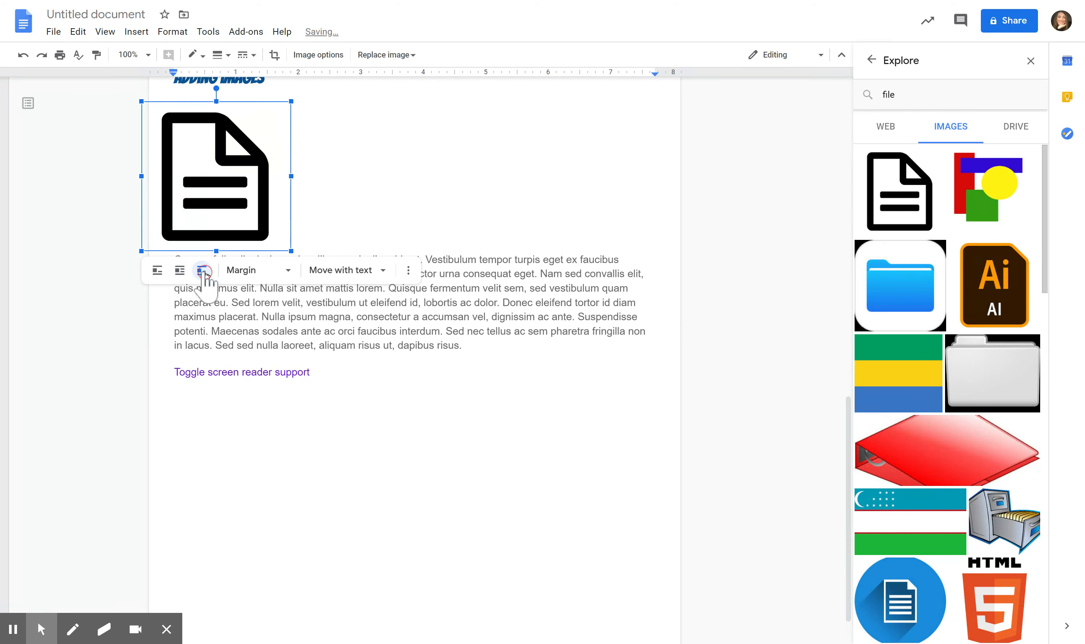
left_click(180, 270)
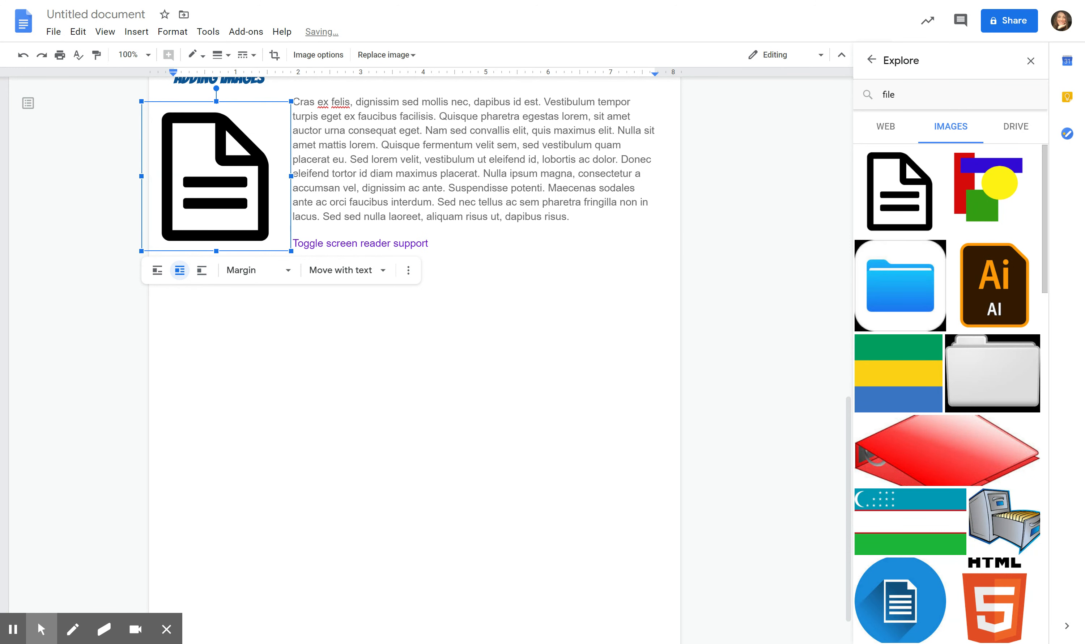
scroll(229, 246, "up", 2)
left_click(229, 260)
left_click_drag(229, 260, 227, 255)
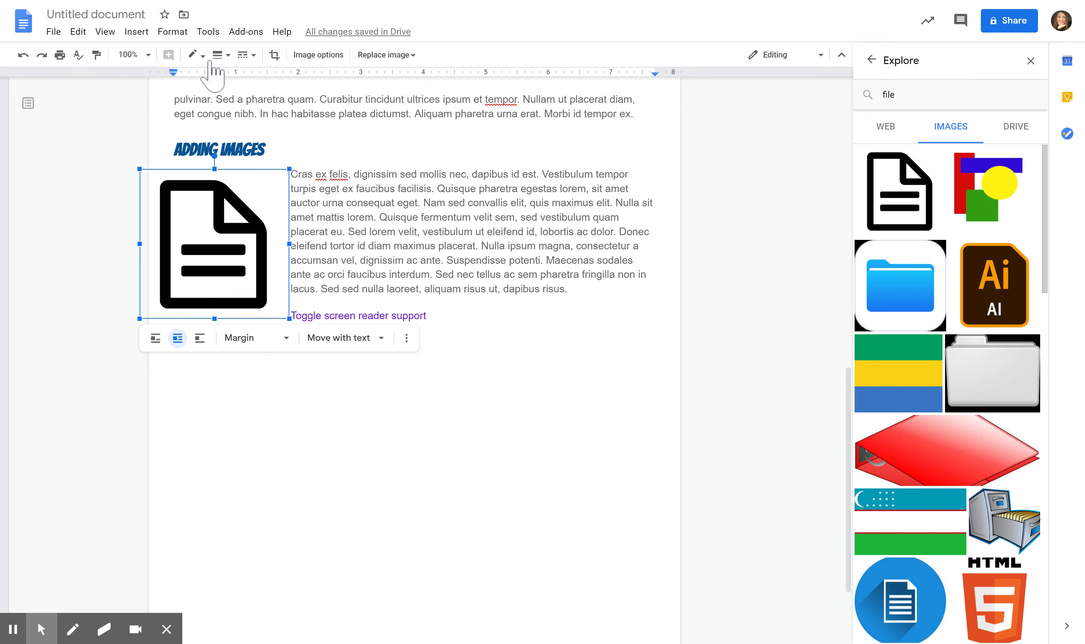
- Try a dark gray border on the document icon and set the border back to none
left_click(195, 55)
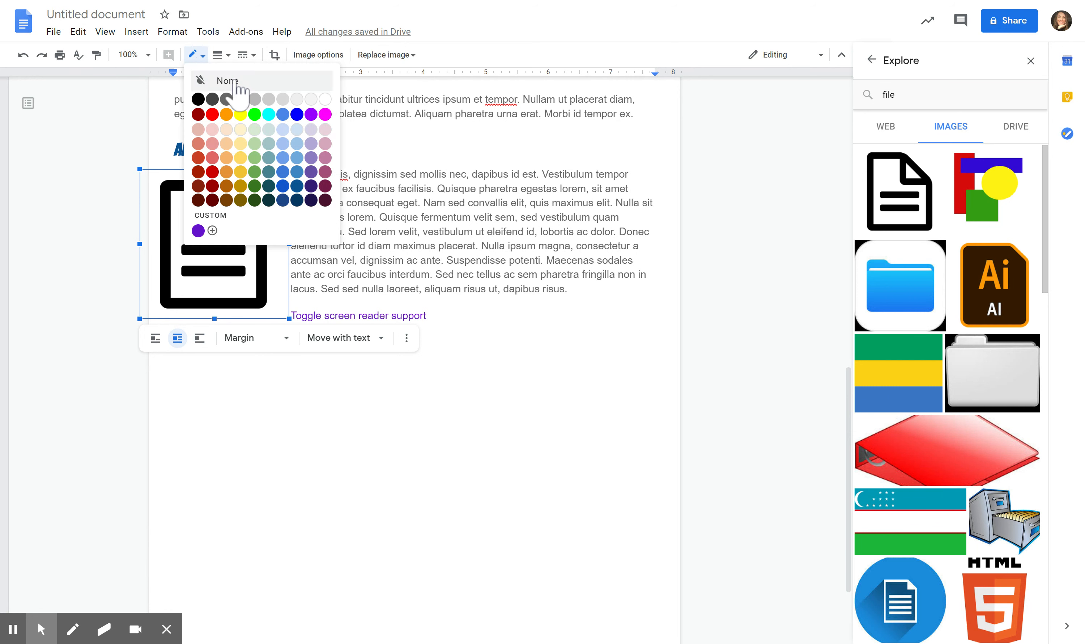
left_click(226, 99)
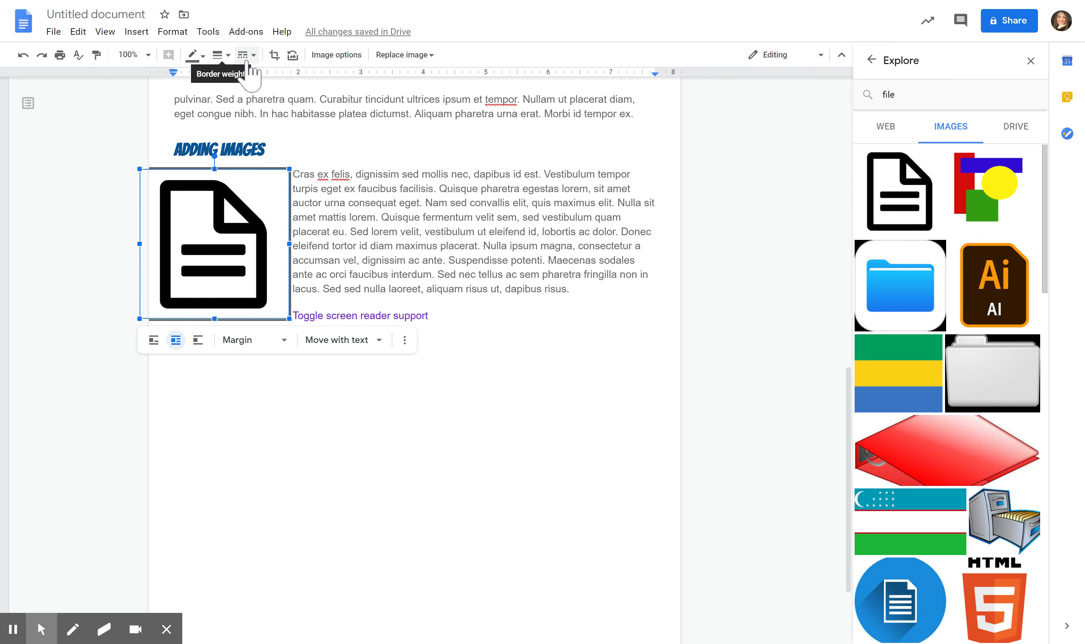
left_click(192, 57)
left_click(200, 79)
- Crop about 0.3 inches of blank space off the right edge of the document icon, undoing any accidental resizing
left_click(275, 54)
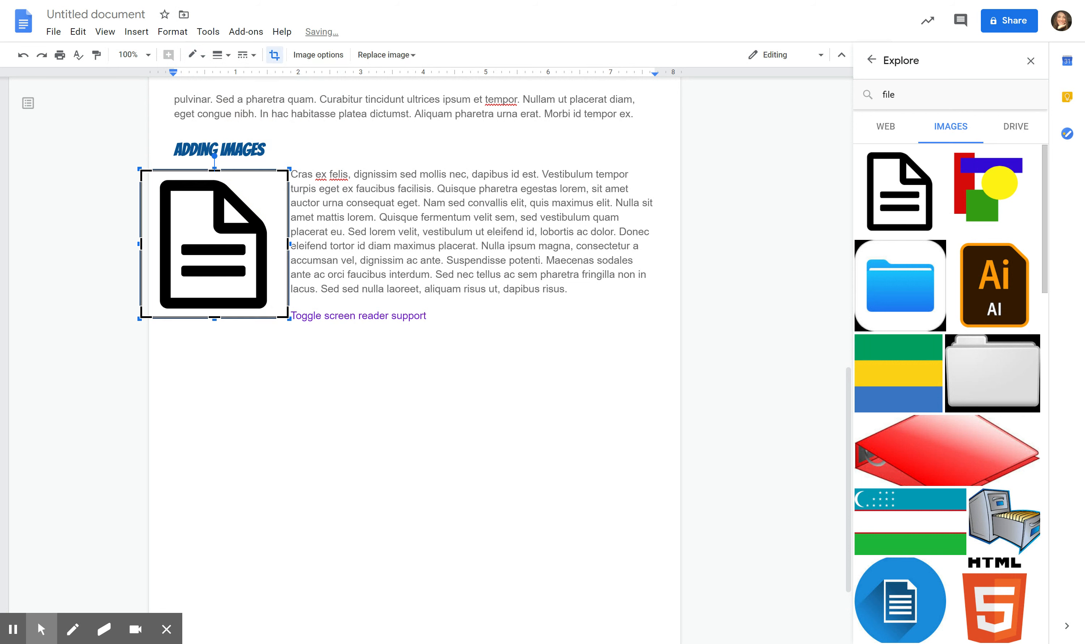
left_click_drag(289, 242, 271, 242)
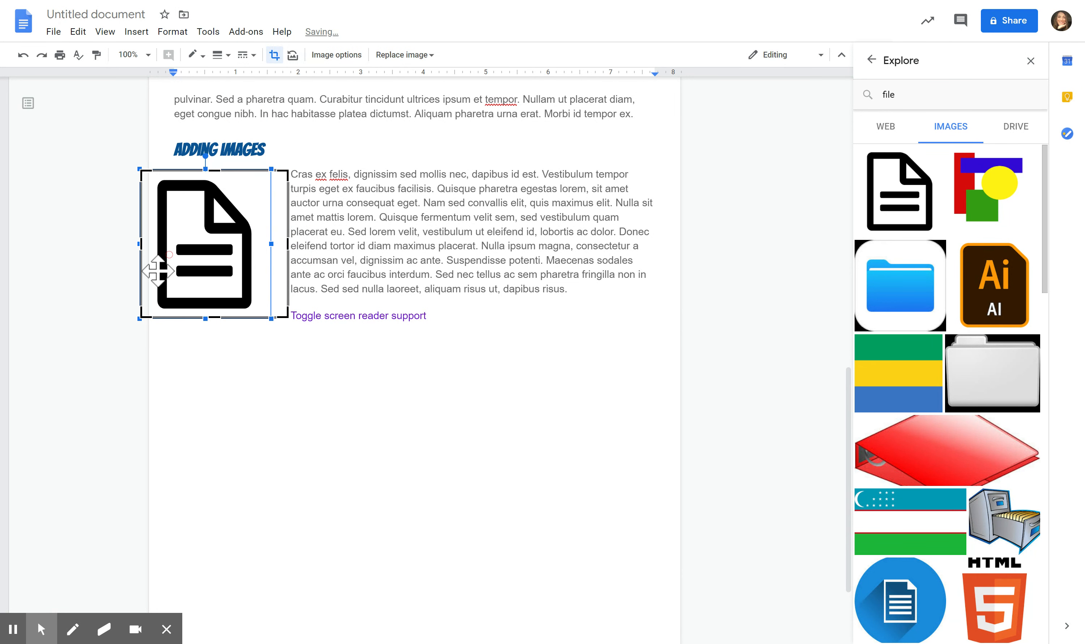
key("ctrl+z")
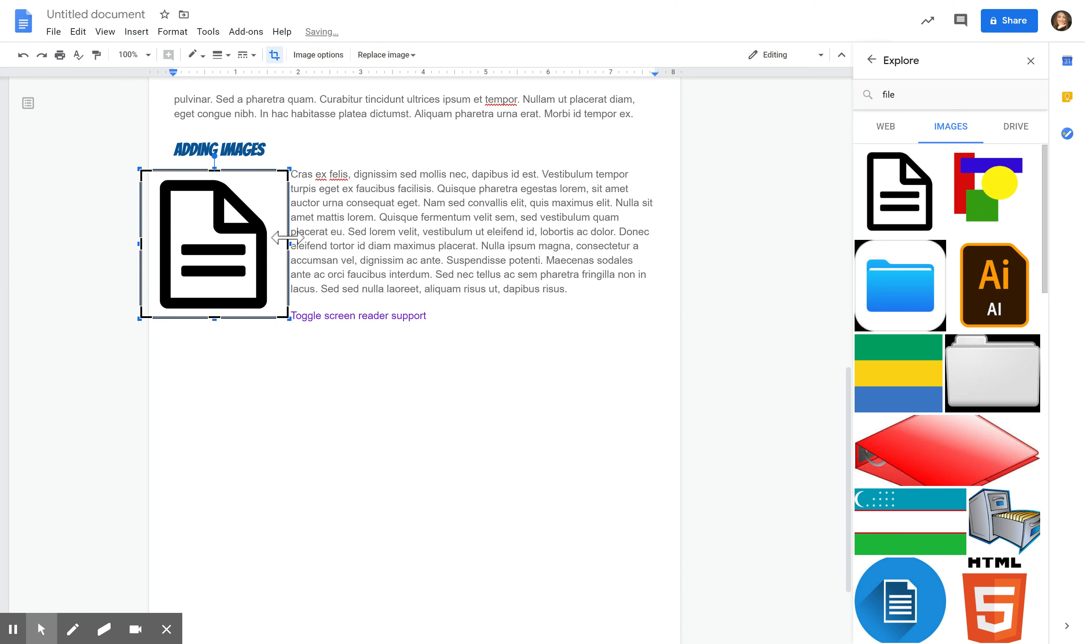
left_click_drag(287, 243, 271, 243)
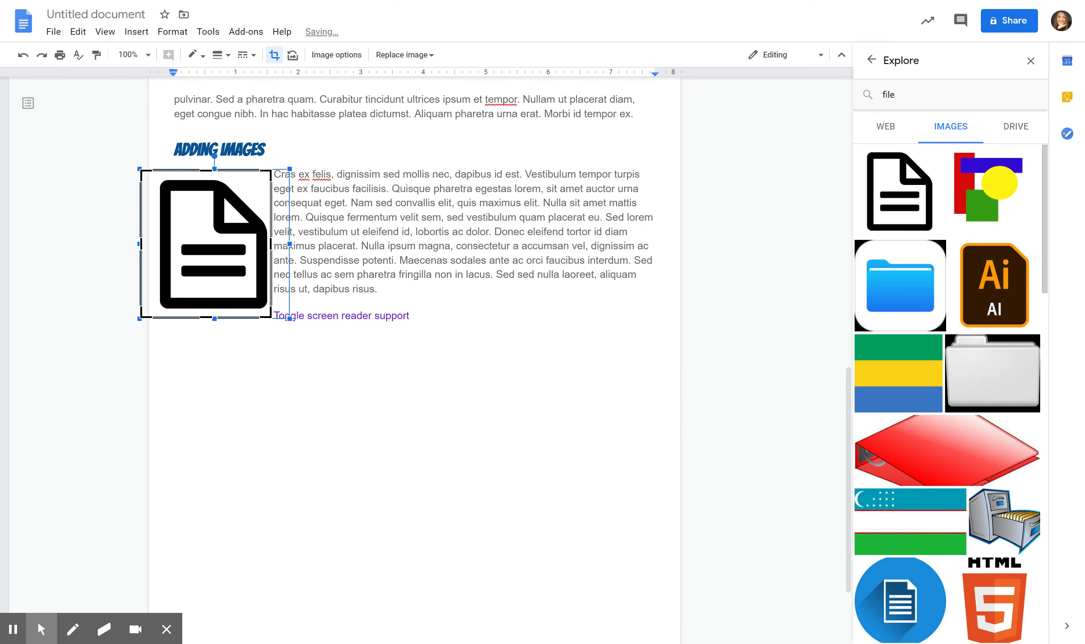
left_click(294, 321)
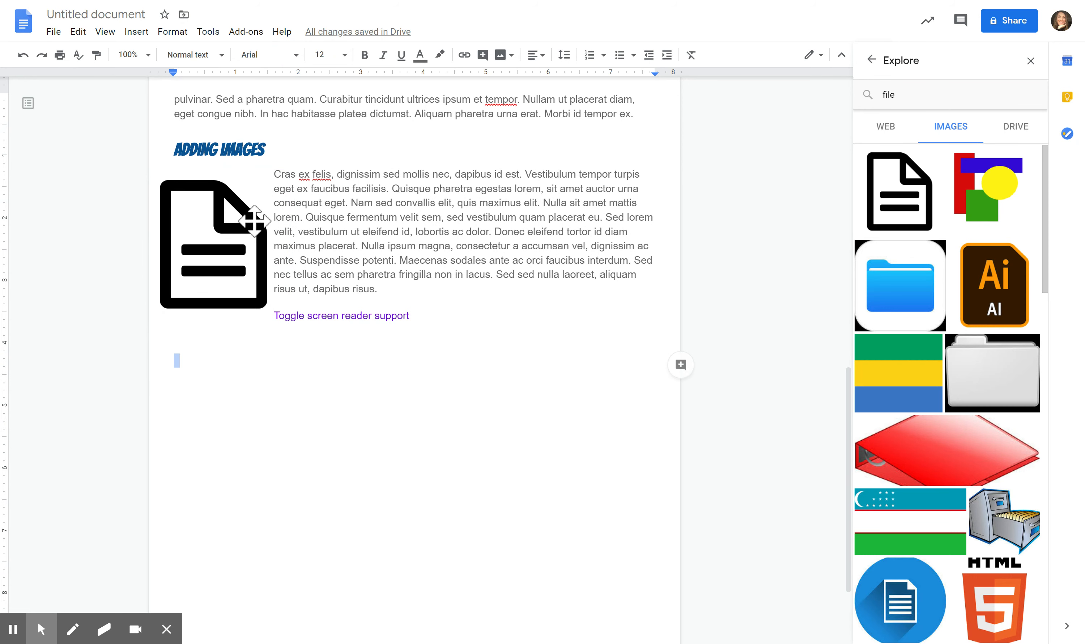
- Examine the document icon's text wrapping and recolor settings in its image options, and close the side panels
left_click(262, 176)
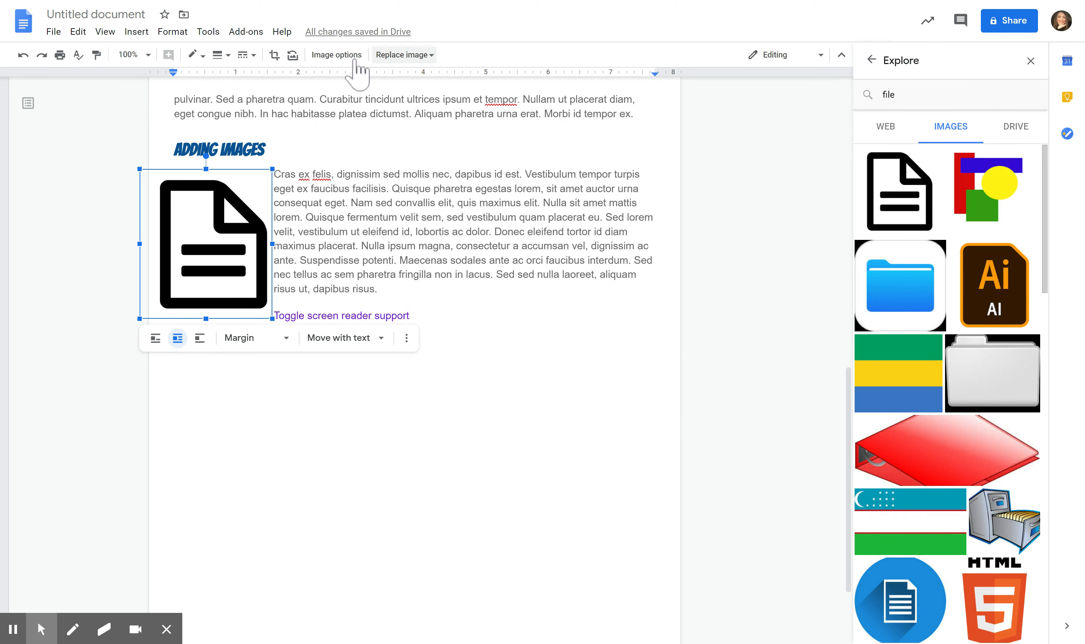
left_click(336, 55)
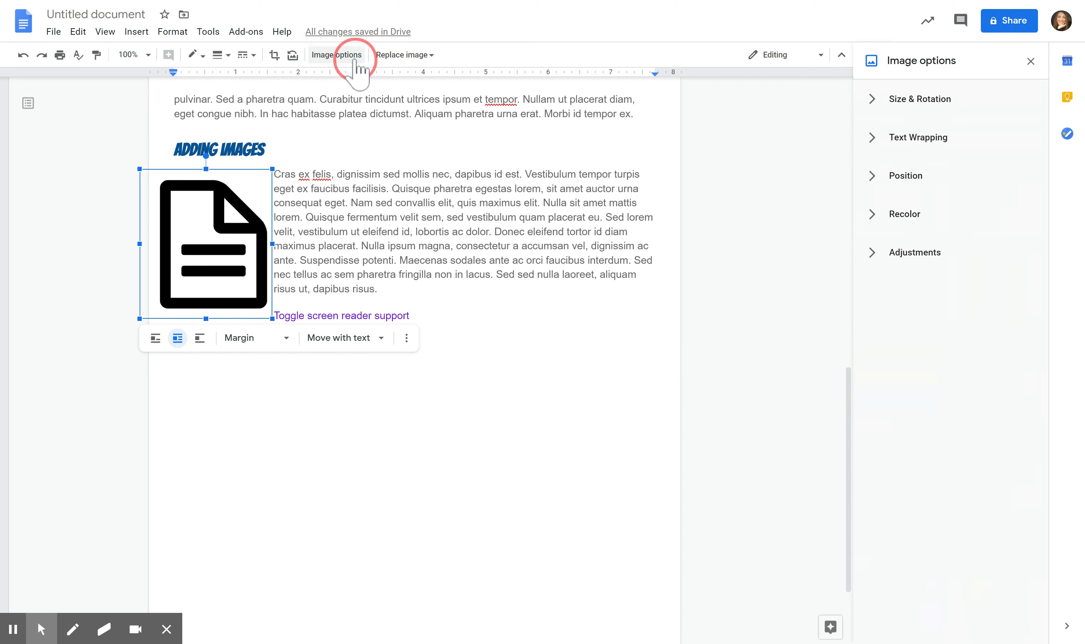
left_click(910, 149)
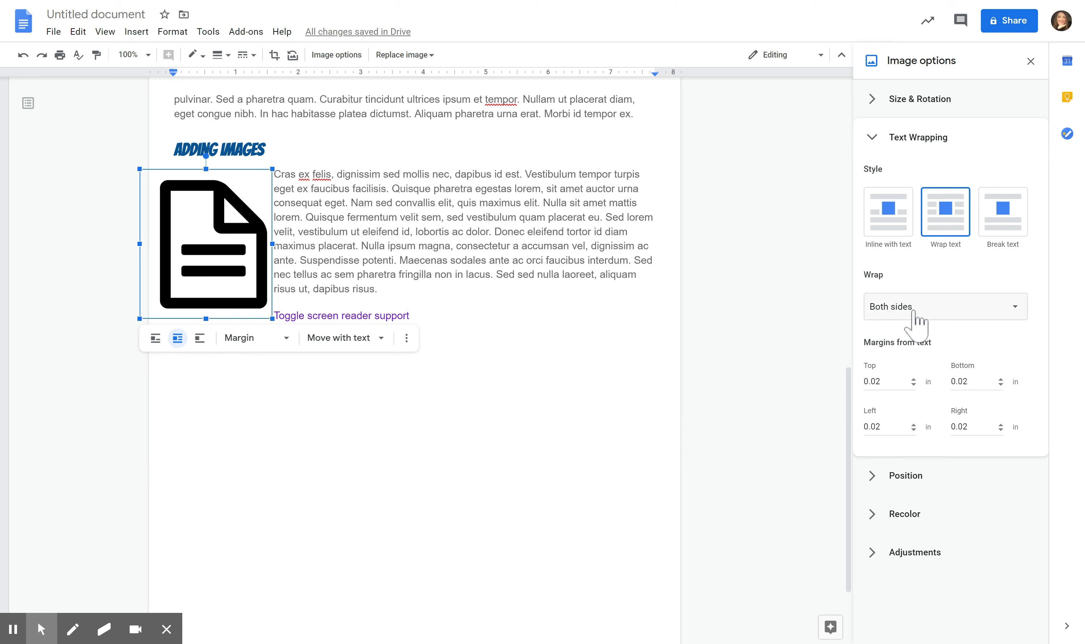
left_click(928, 519)
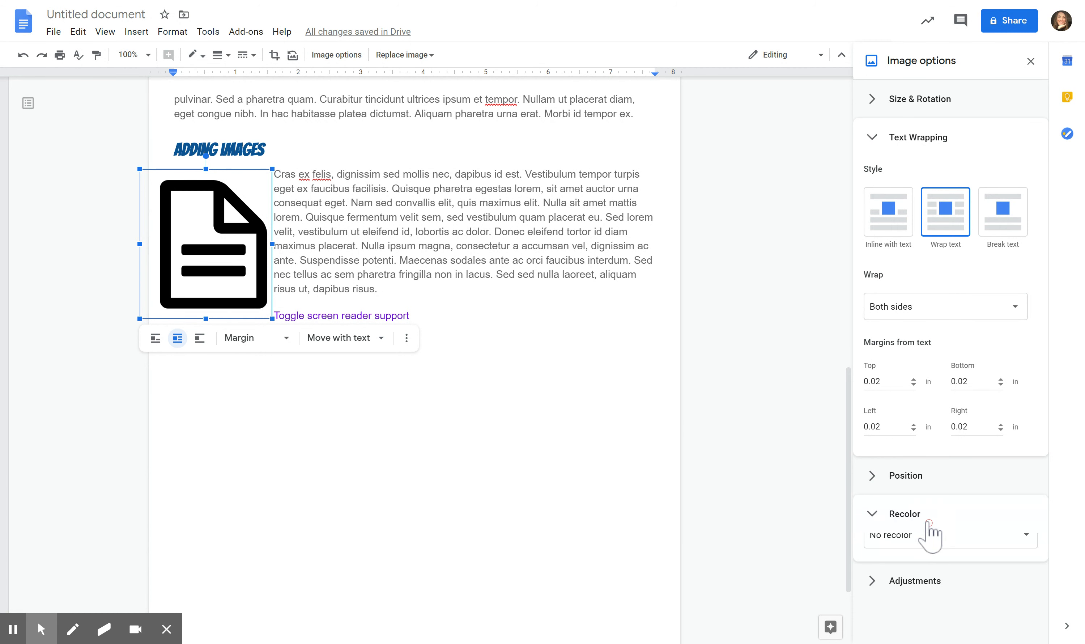
left_click(922, 549)
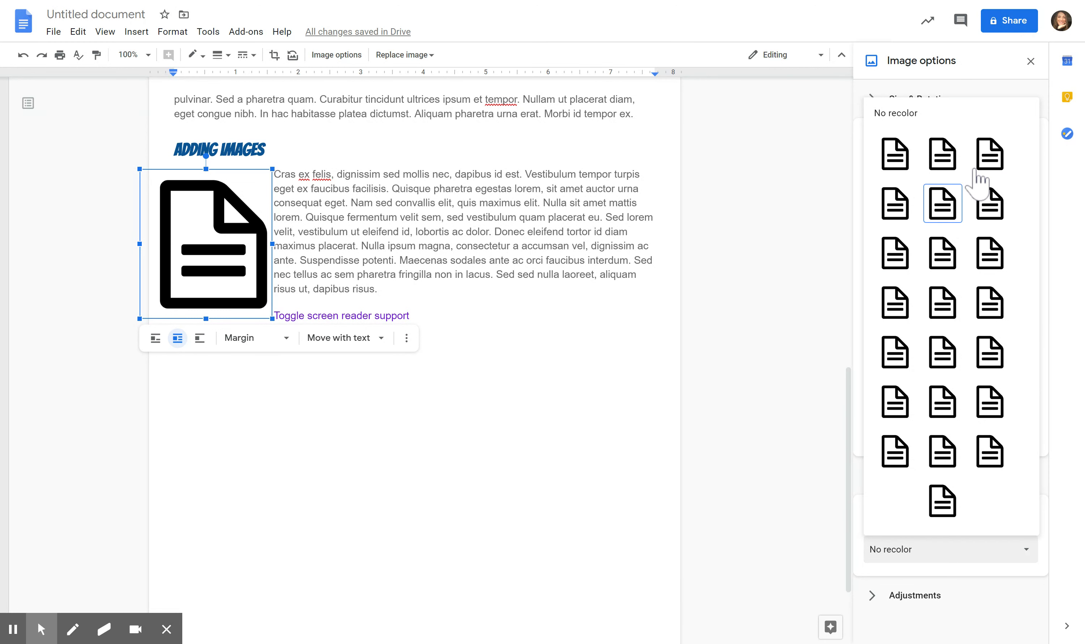
left_click(796, 383)
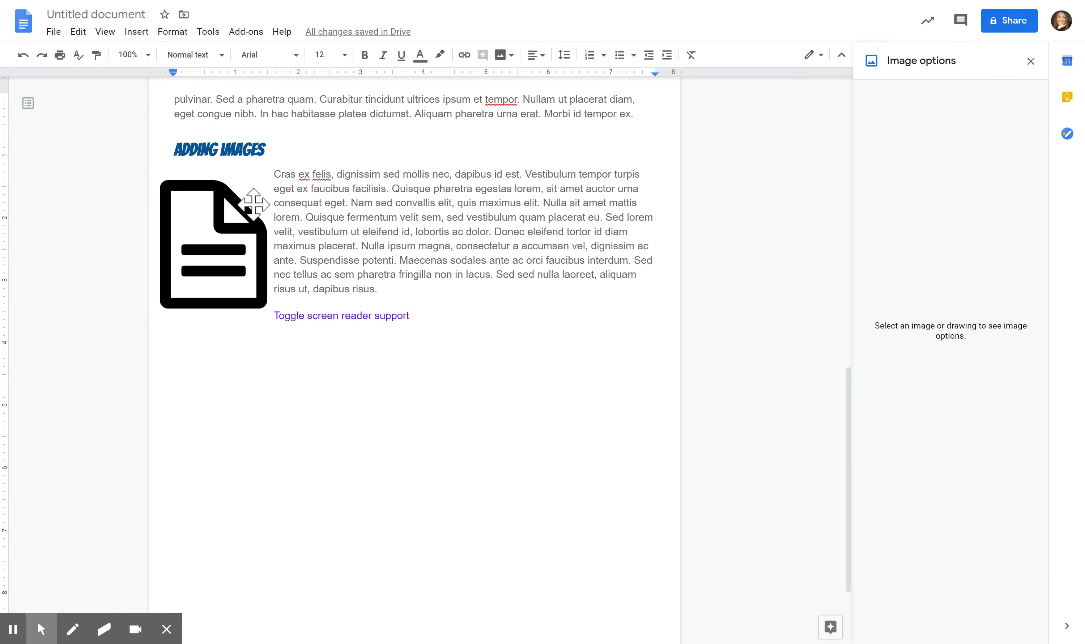
left_click(1036, 61)
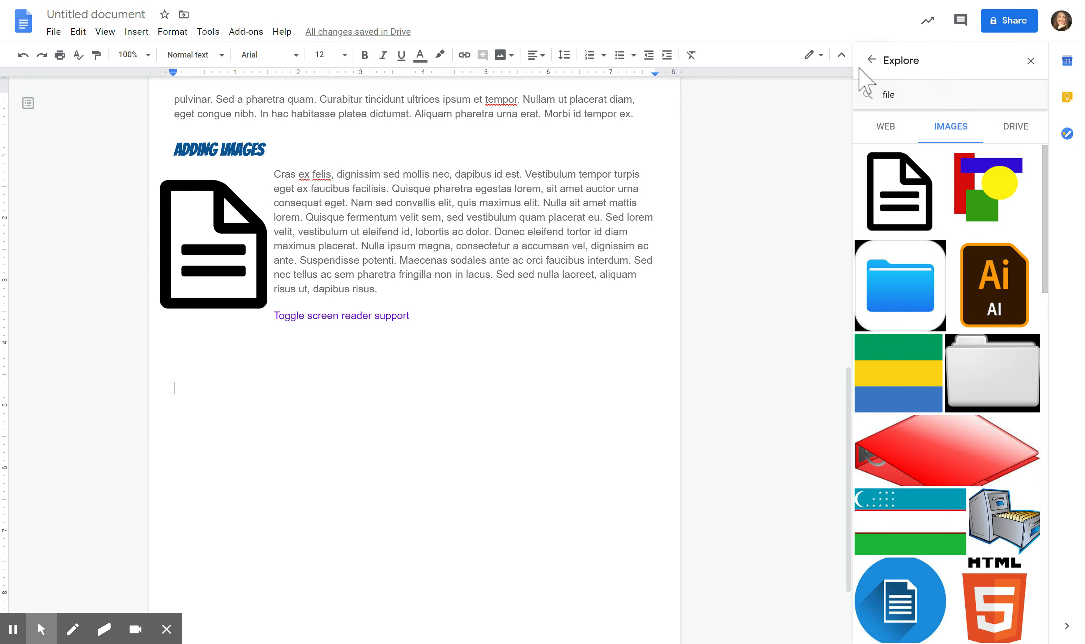
left_click(1031, 60)
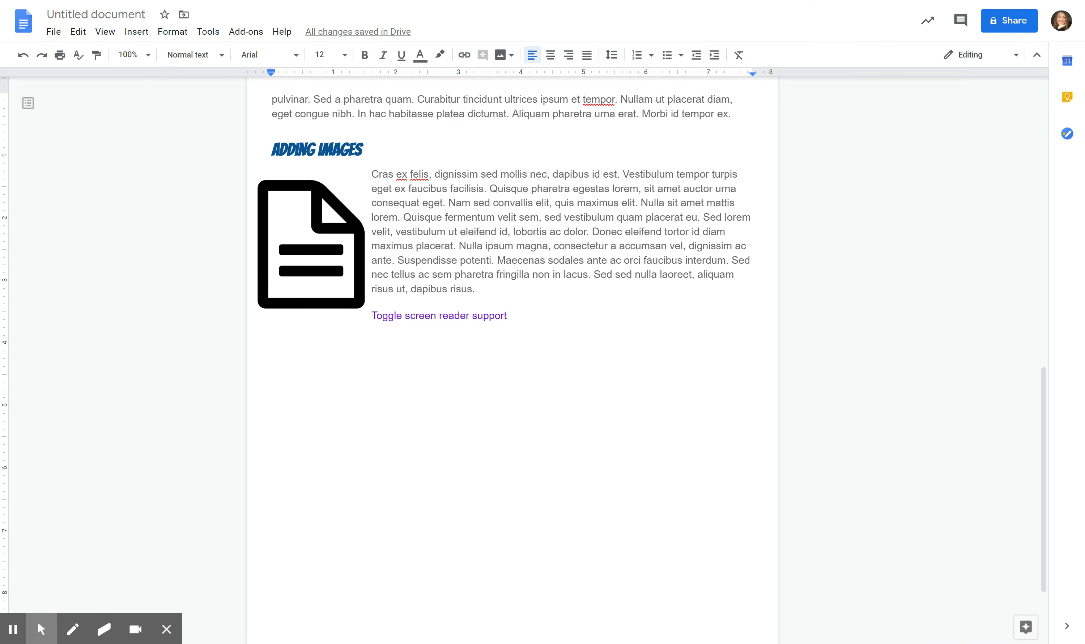
- Start a comment on the passage from "Praesent vulputate" to "faucibus sapien" under Headers, mentioning a contact by e-mail
scroll(512, 353, "up", 8)
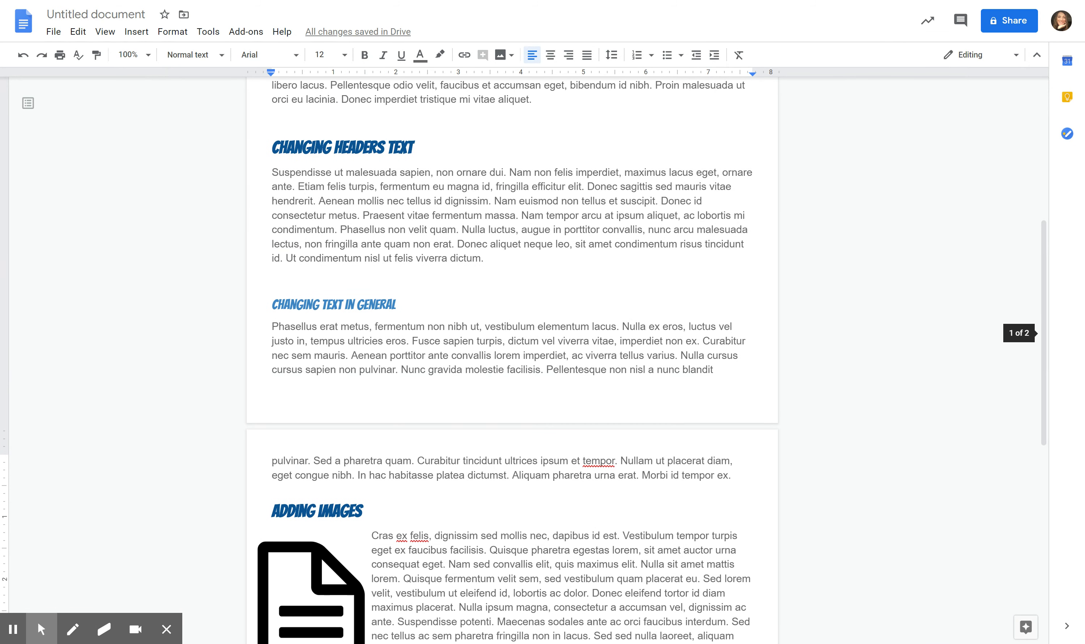
scroll(820, 126, "up", 8)
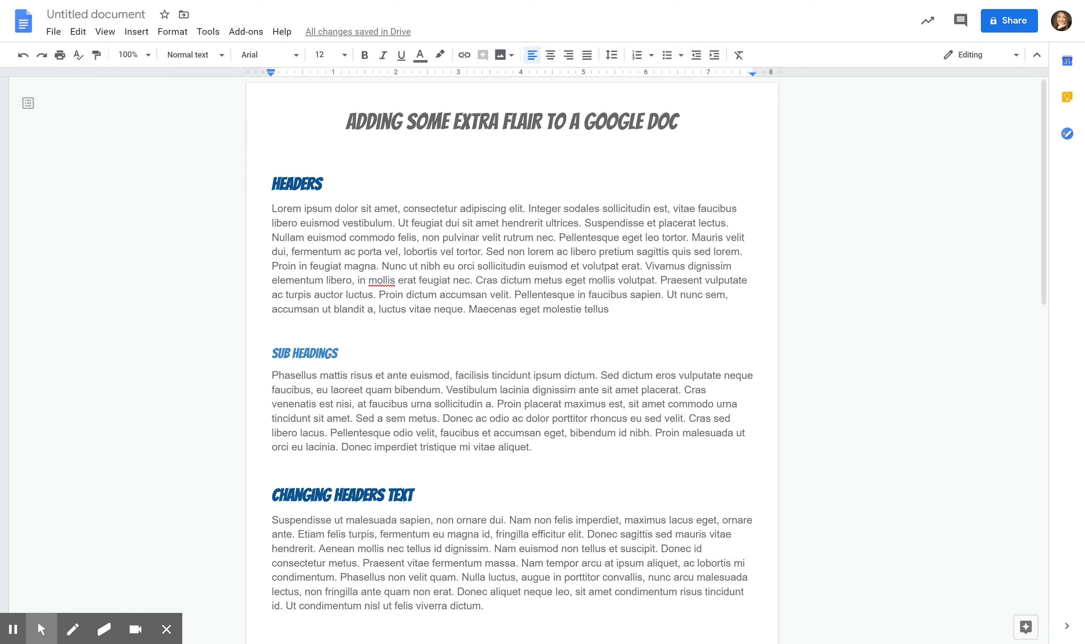
left_click_drag(609, 308, 272, 208)
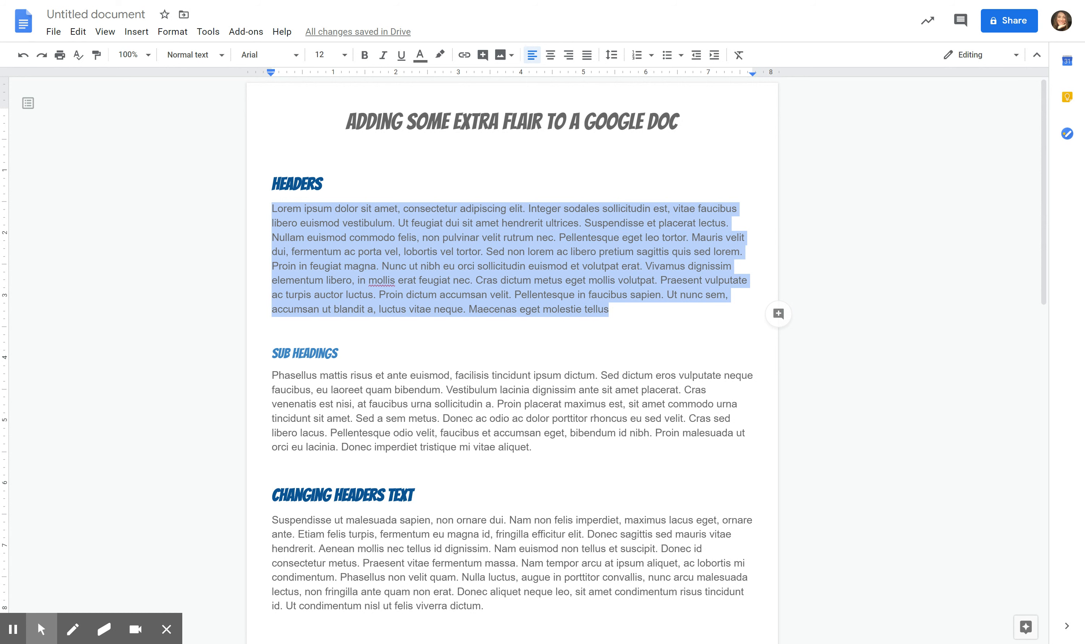
left_click(688, 295)
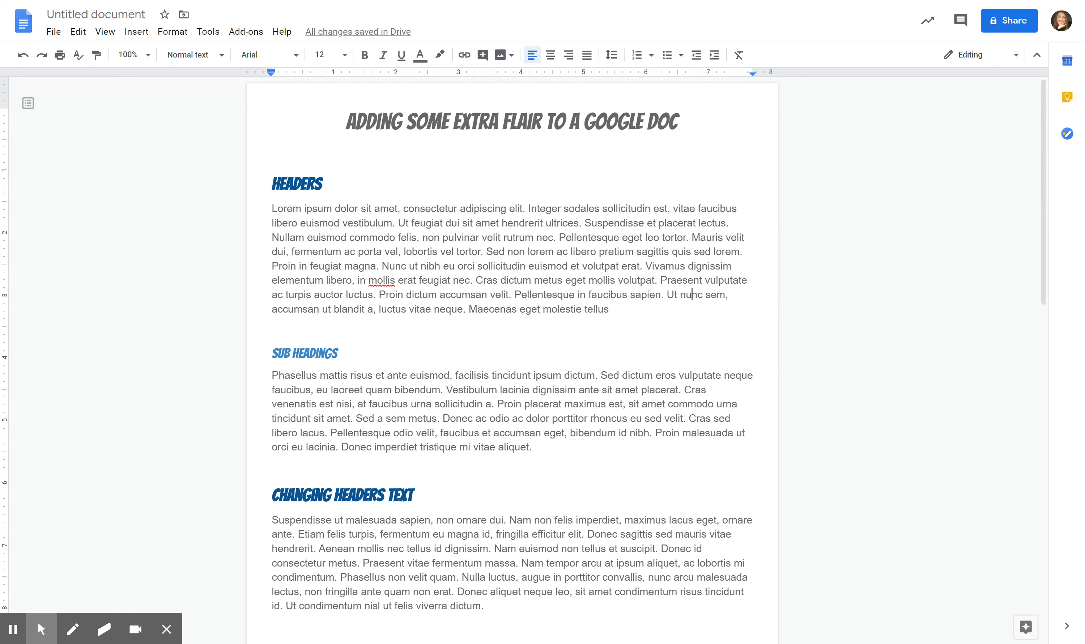
left_click_drag(660, 280, 661, 294)
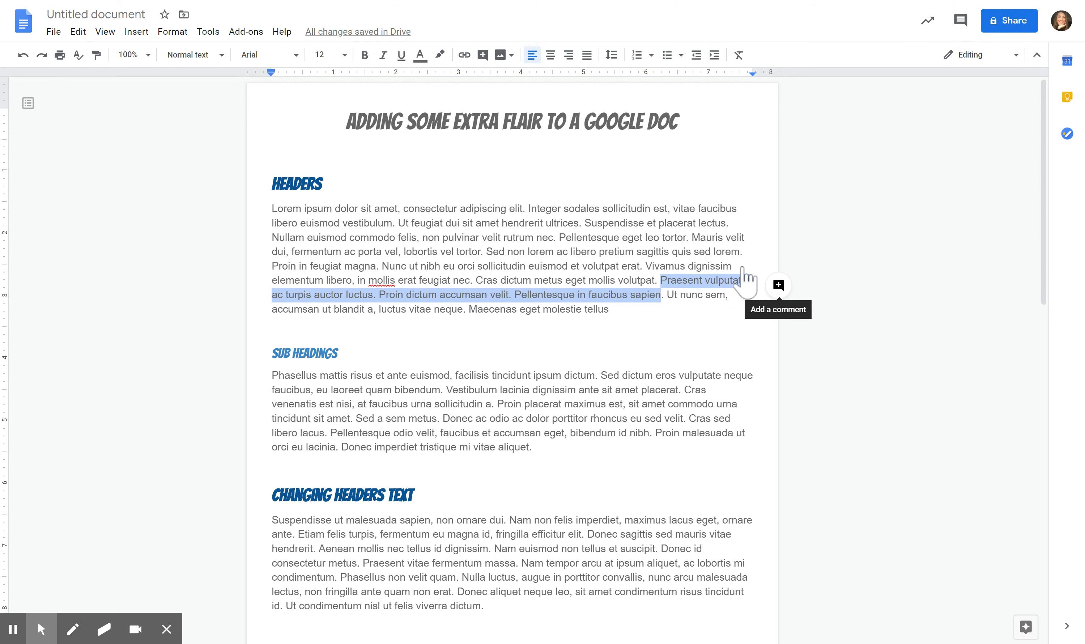
left_click(962, 21)
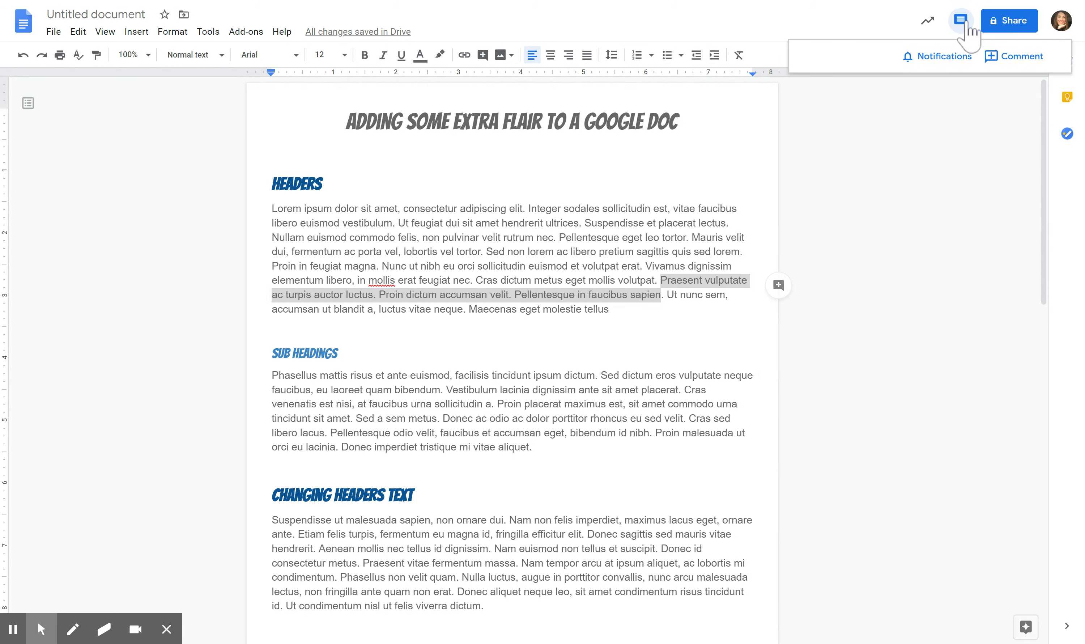
left_click(1023, 56)
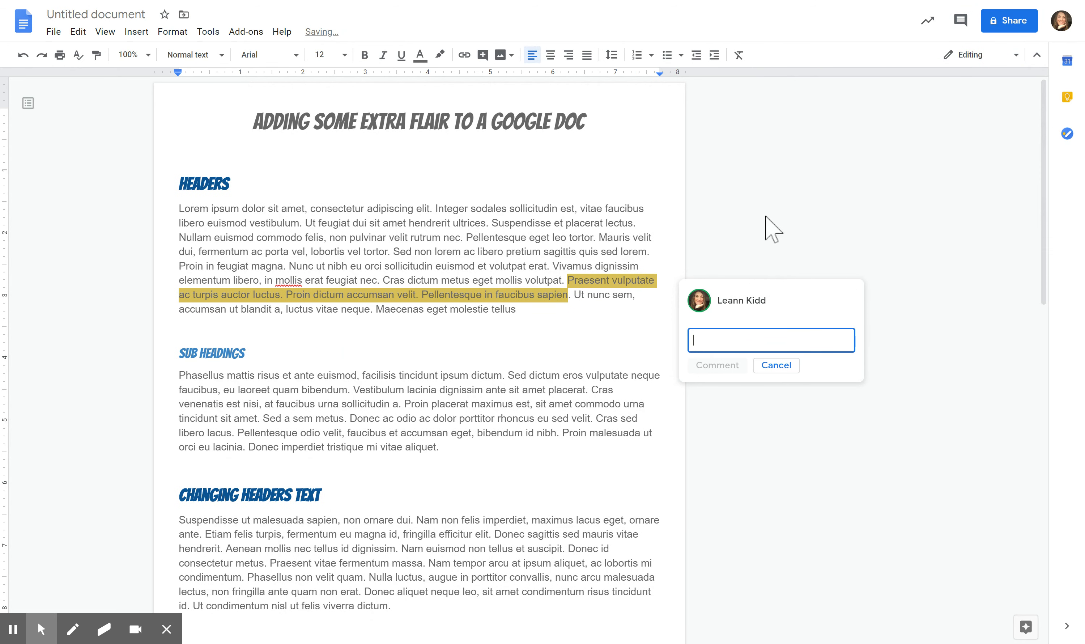
type("+leann")
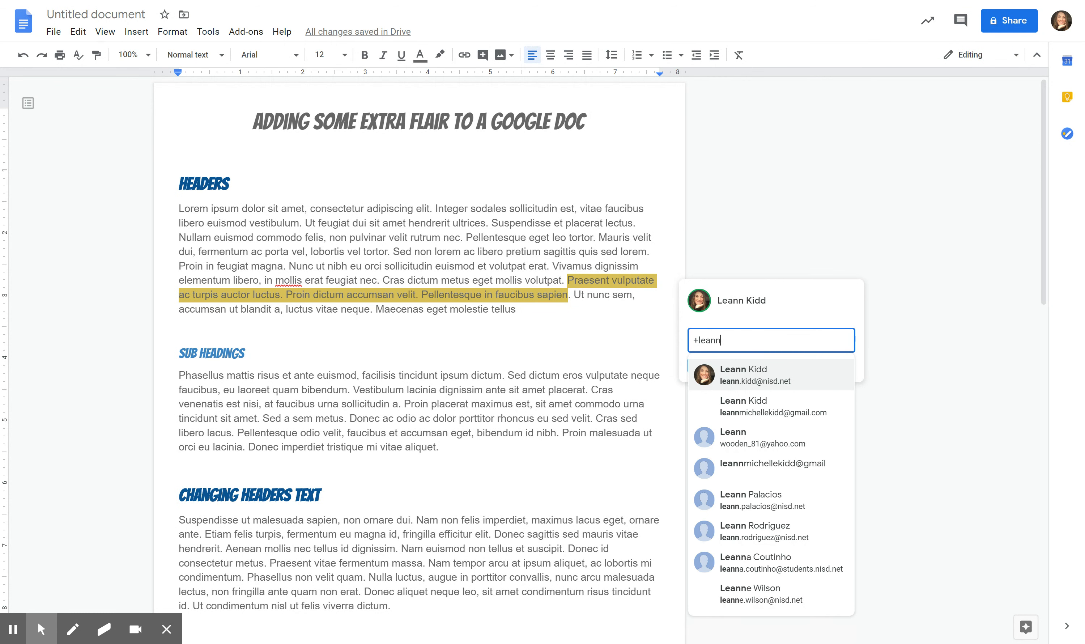
key("Return")
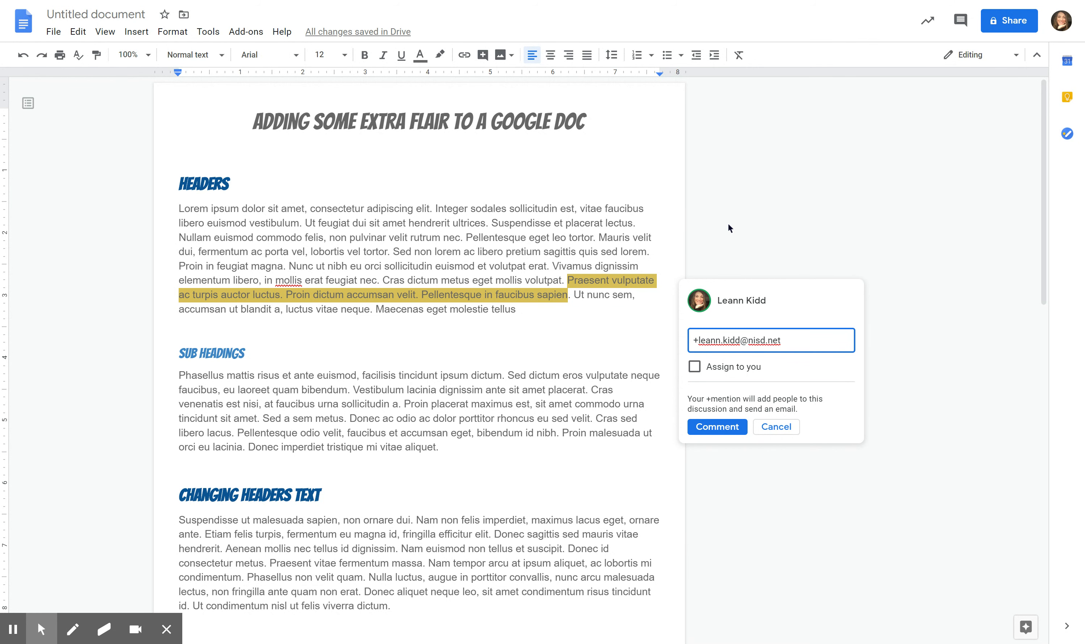
- Complete the comment with "Add your suggestion to improve the doc here" and post it
type("Add your suggestion to improiv")
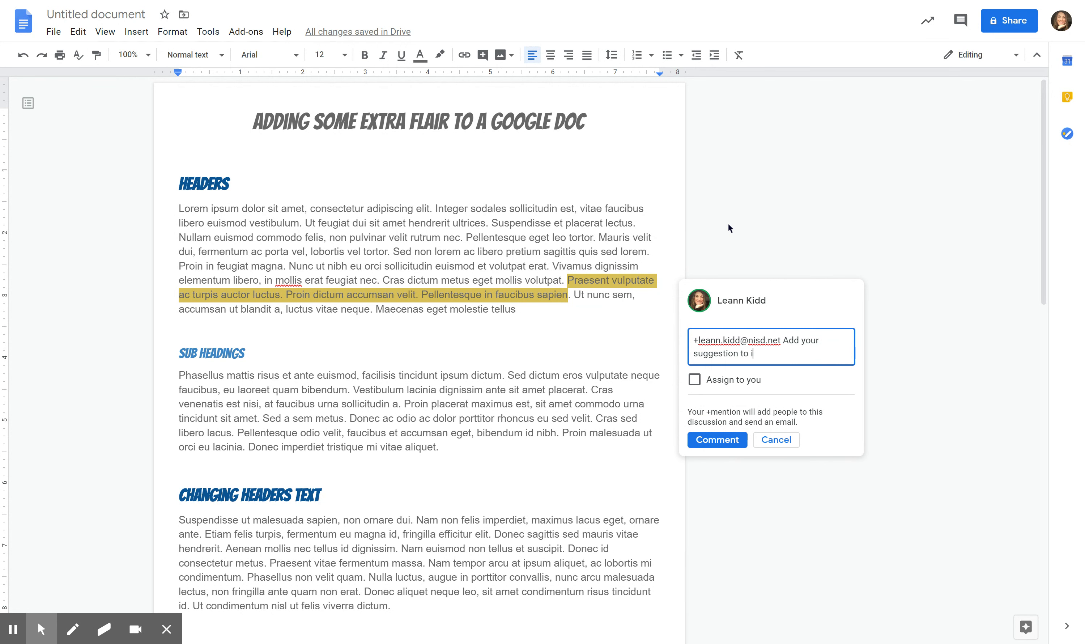
key("BackSpace")
key("BackSpace")
type("ve the doc here")
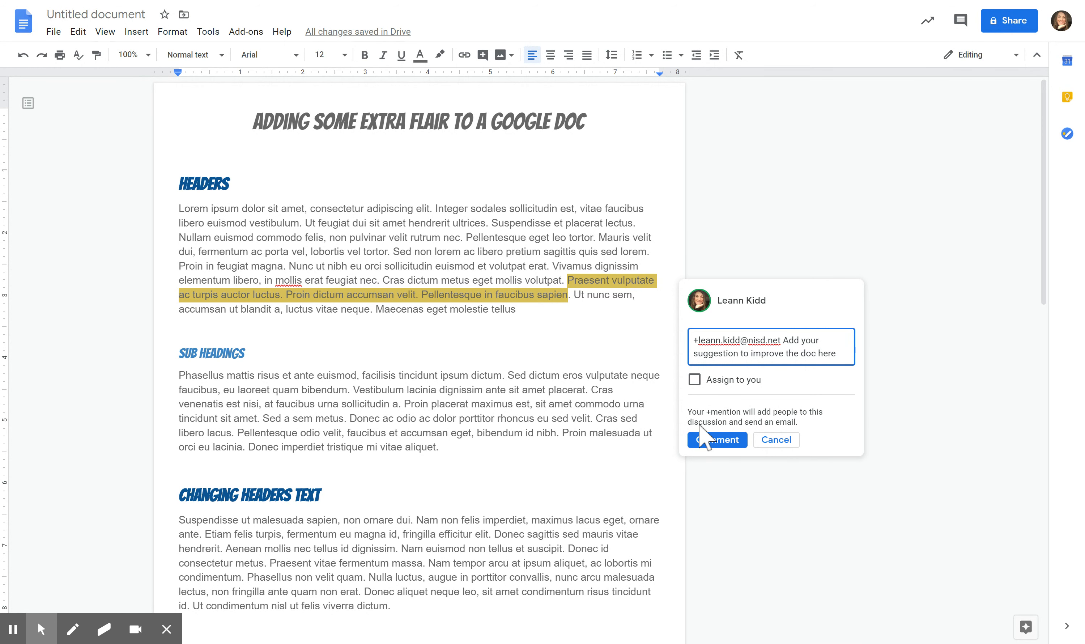
left_click(714, 439)
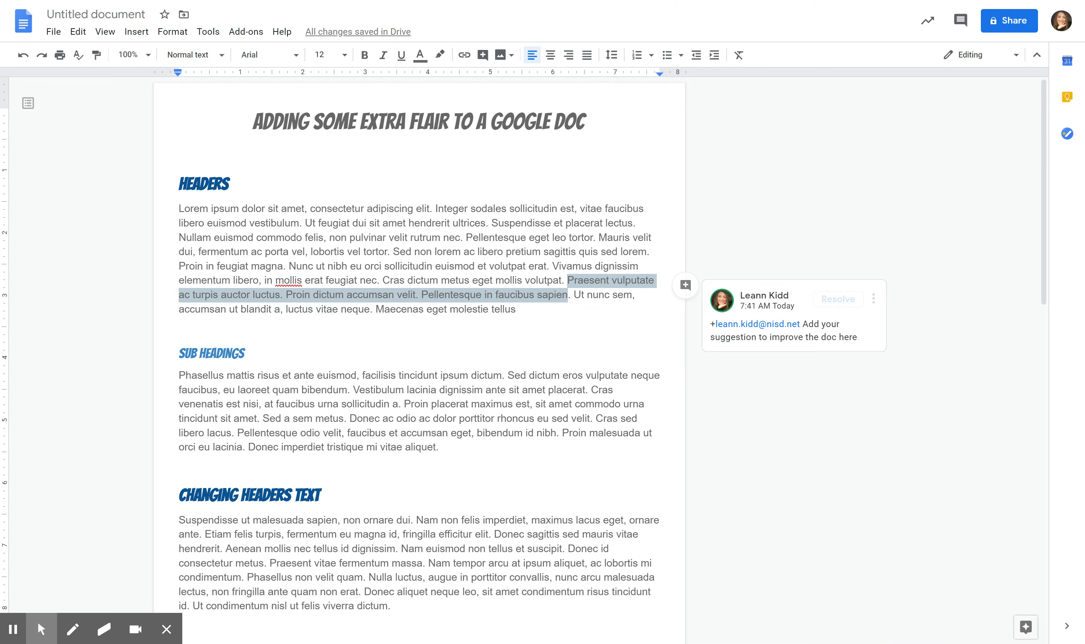
- Switch the document from direct editing to Suggesting mode
left_click_drag(492, 223, 458, 237)
left_click(986, 55)
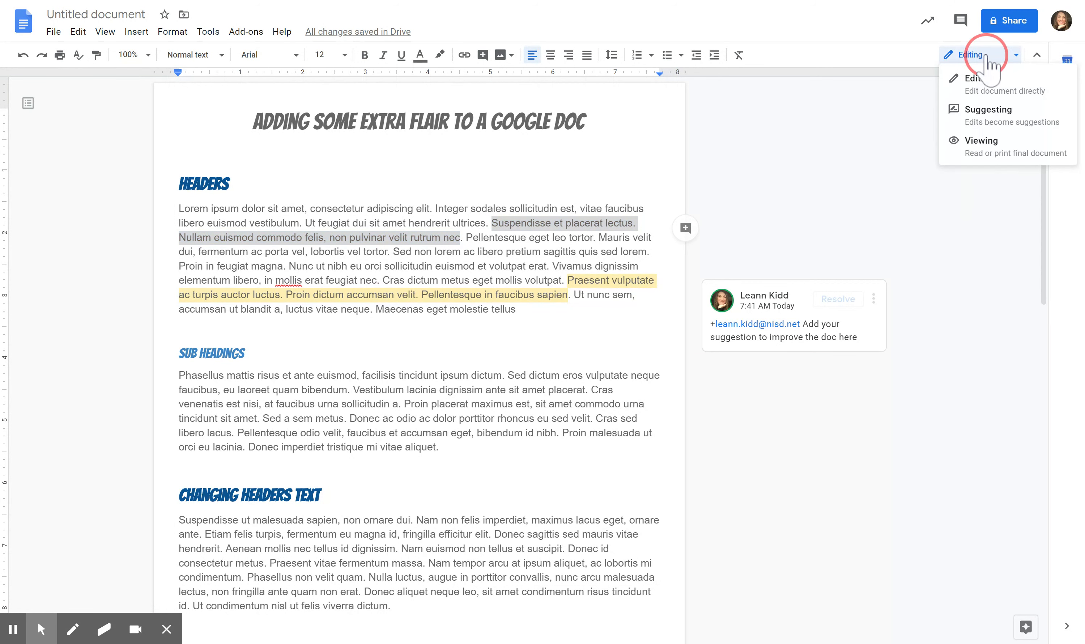
left_click(628, 223)
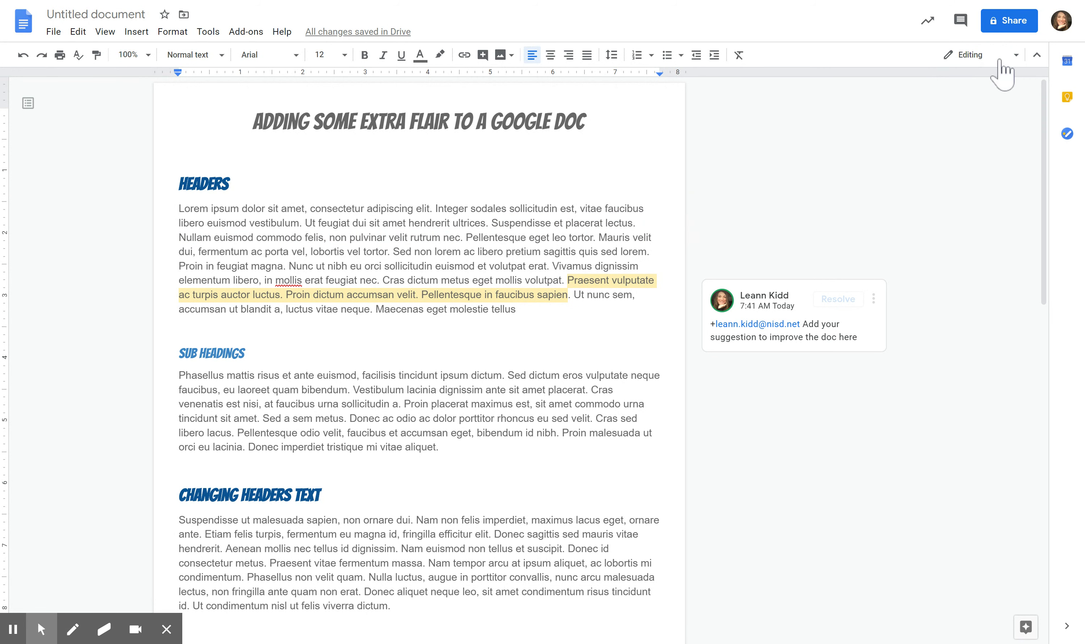
left_click(986, 55)
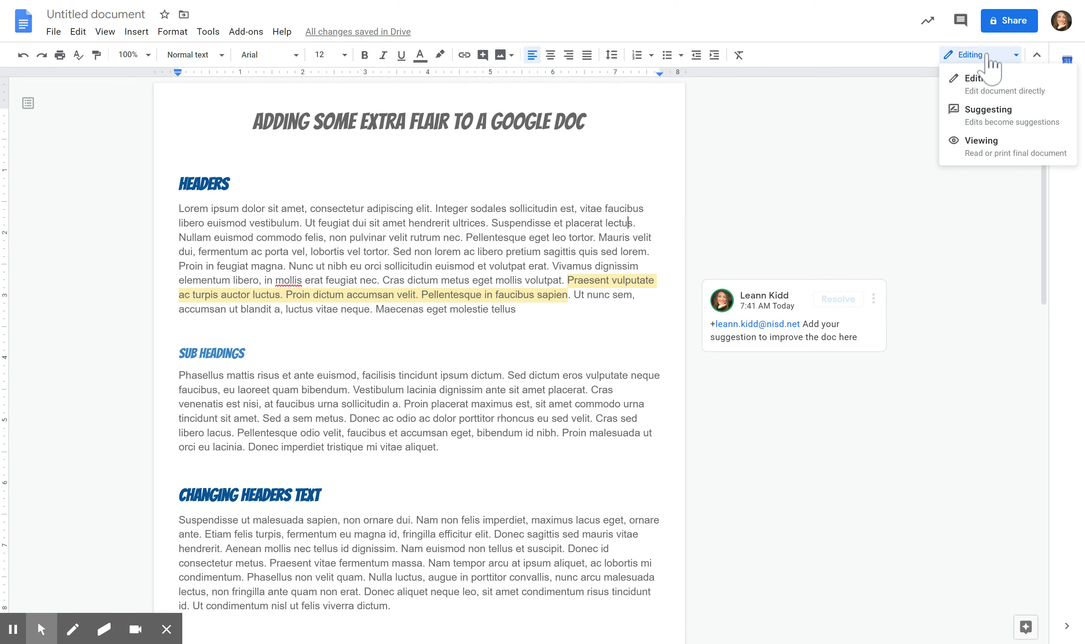
left_click(988, 116)
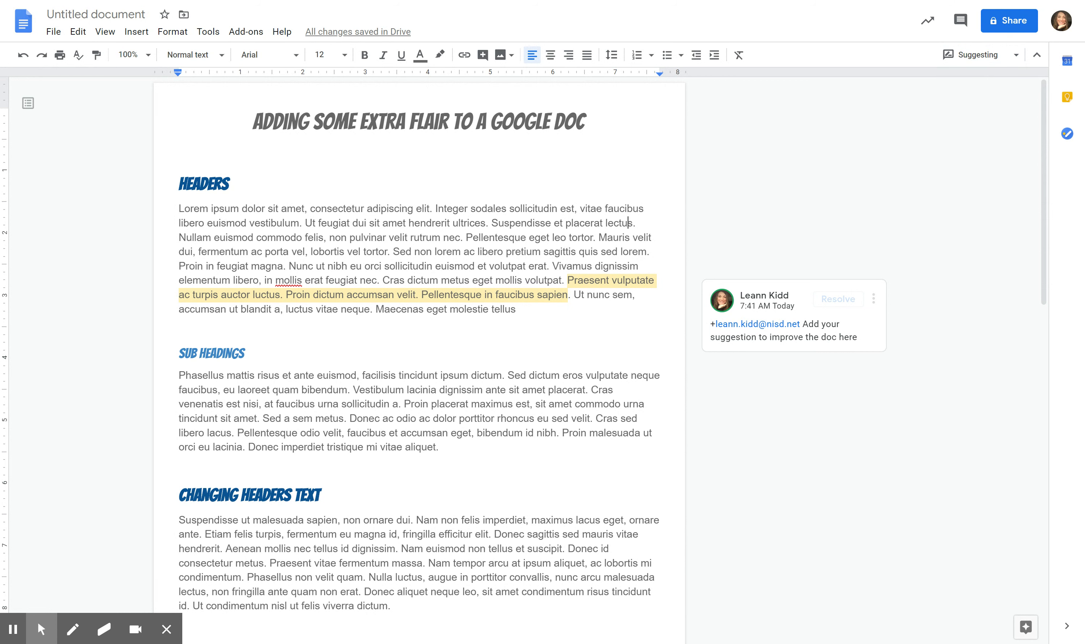
- Suggest quotation marks around the text from "Suspendisse et placerat" to "velit rutrum nec." in the Headers paragraph
left_click(492, 222)
type("\"")
left_click(463, 237)
type("\"")
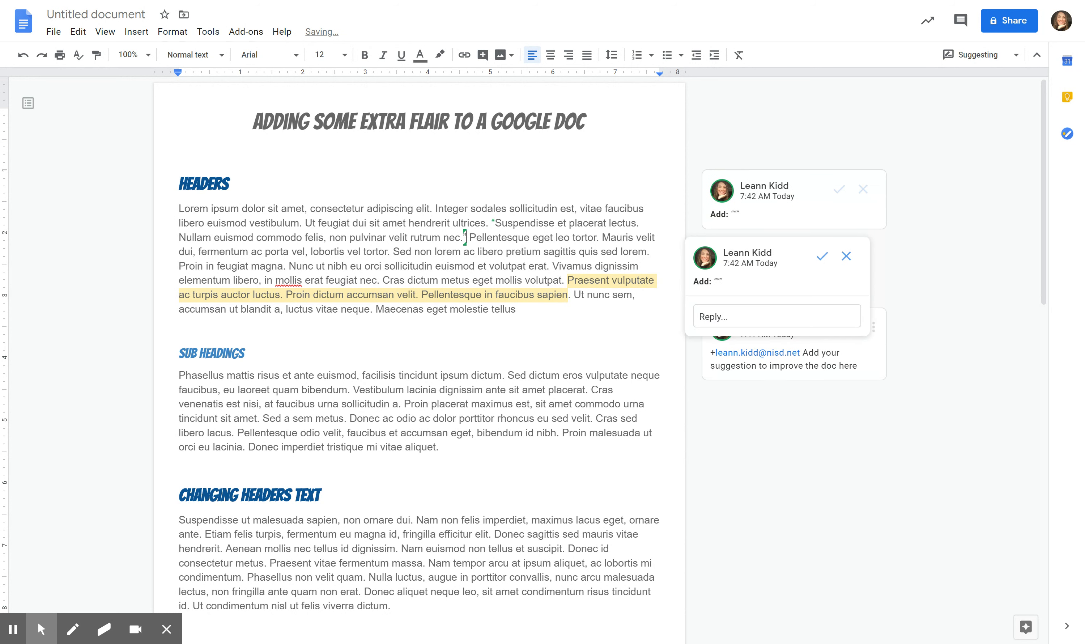
- In the Sub headings paragraph, suggest adding "many" directly after "Vestibulum" and ".." after the final period
left_click(405, 389)
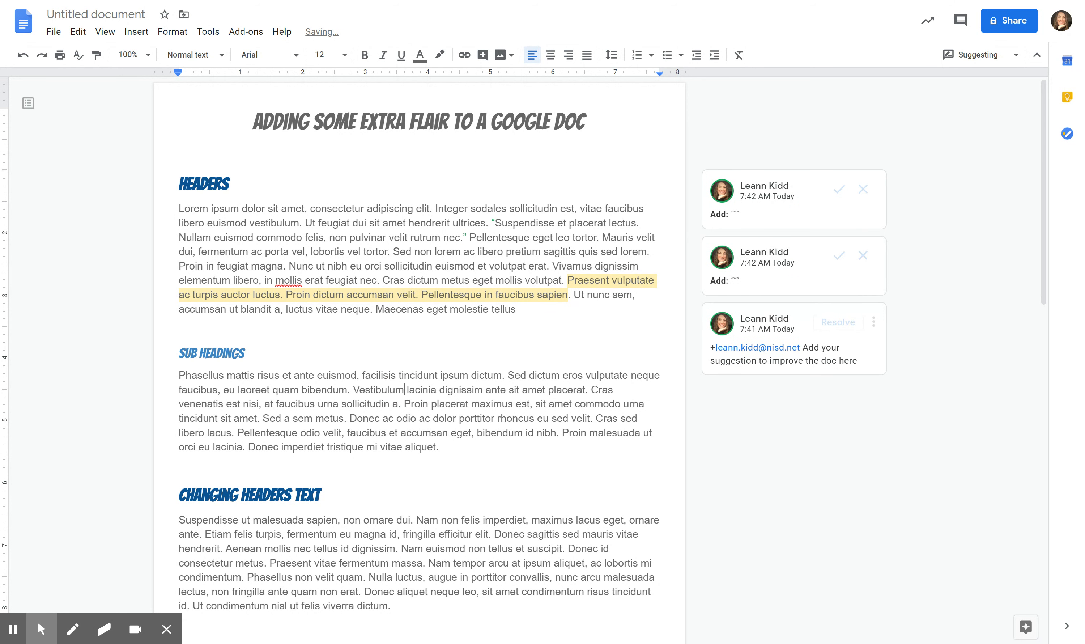
type("manyu")
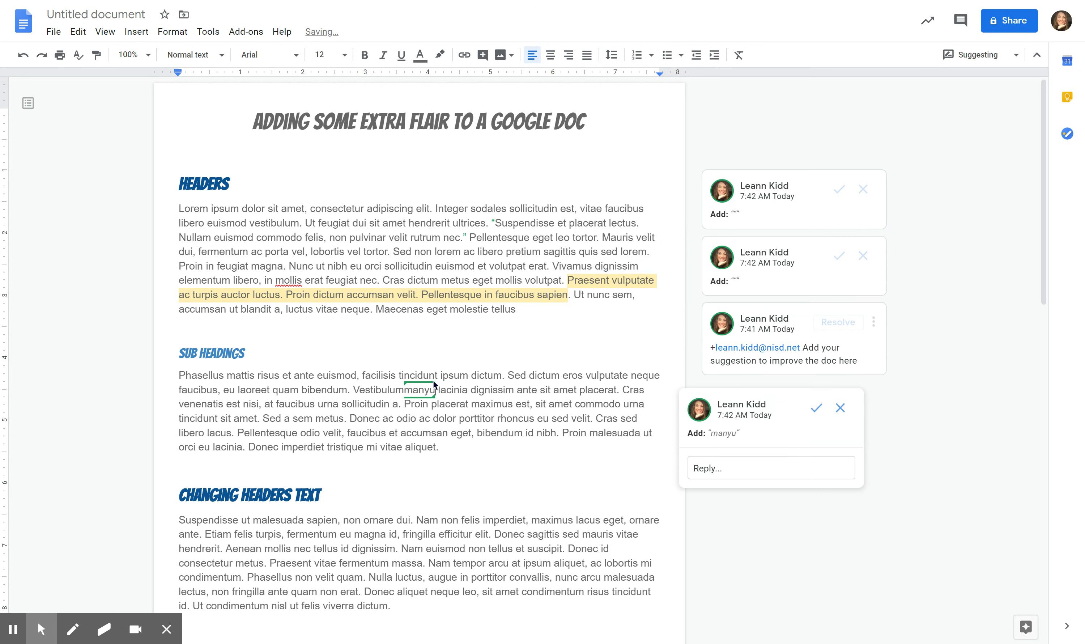
key("BackSpace")
left_click(439, 448)
type("..")
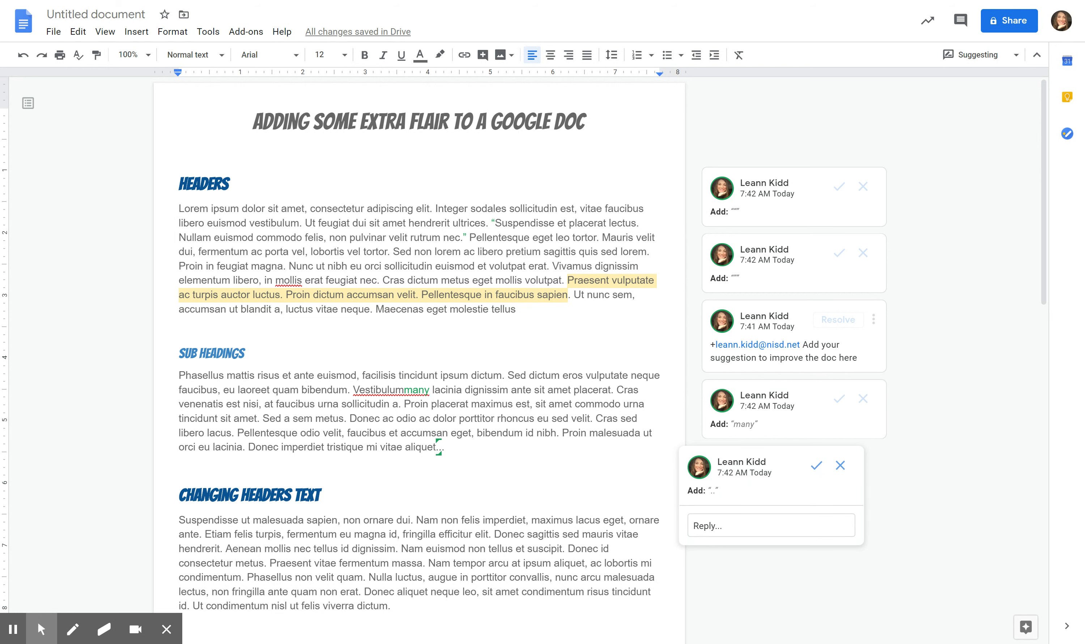
- Suggest inserting "Add new sentences" before "Proin malesuada" in the Sub headings paragraph
left_click(530, 432)
left_click(565, 438)
type("A")
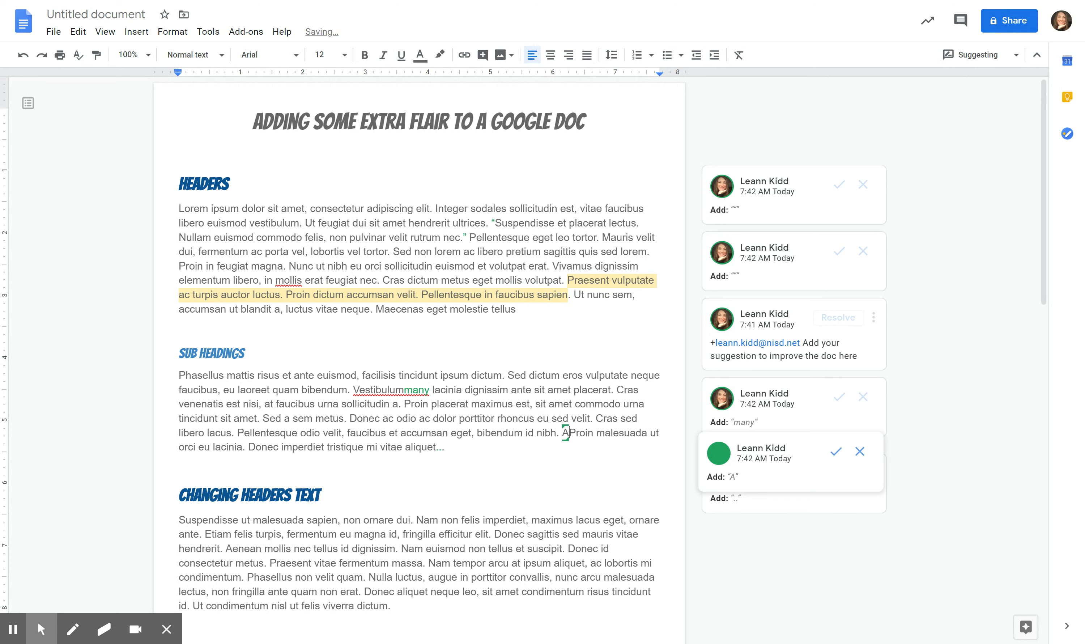
type("dd new st")
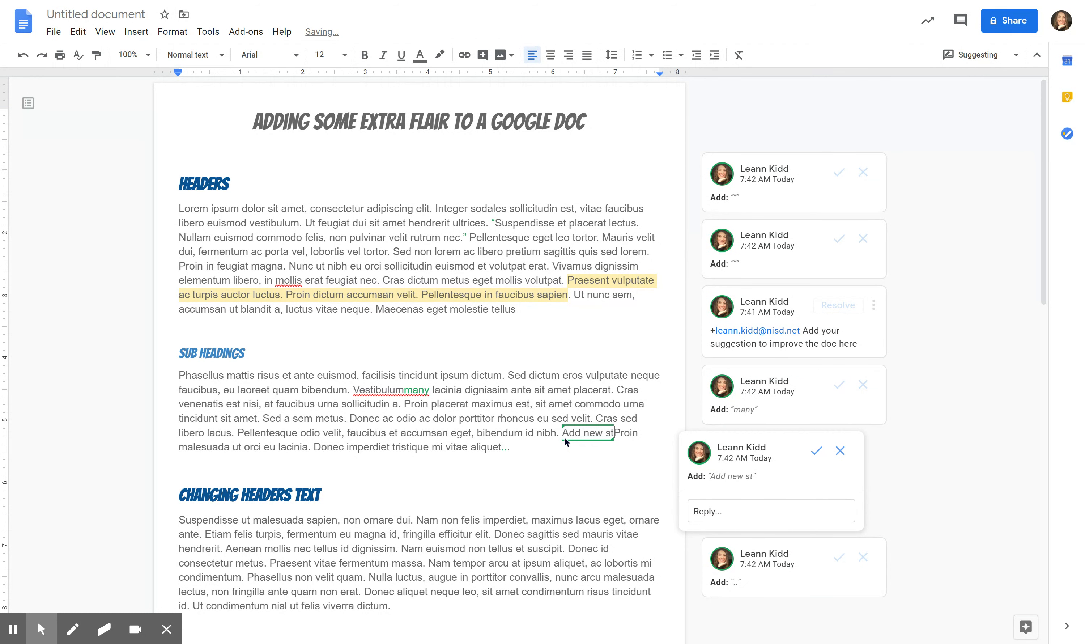
type("entences")
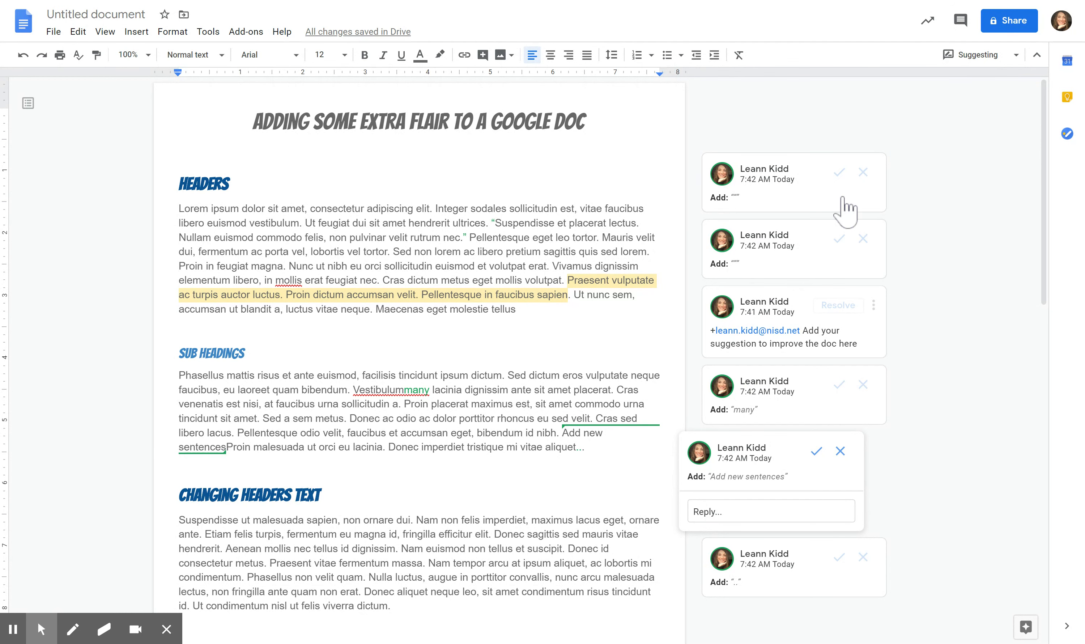
- Accept all the suggested additions in the Headers and Sub headings paragraphs
left_click(839, 172)
left_click(839, 239)
left_click(838, 383)
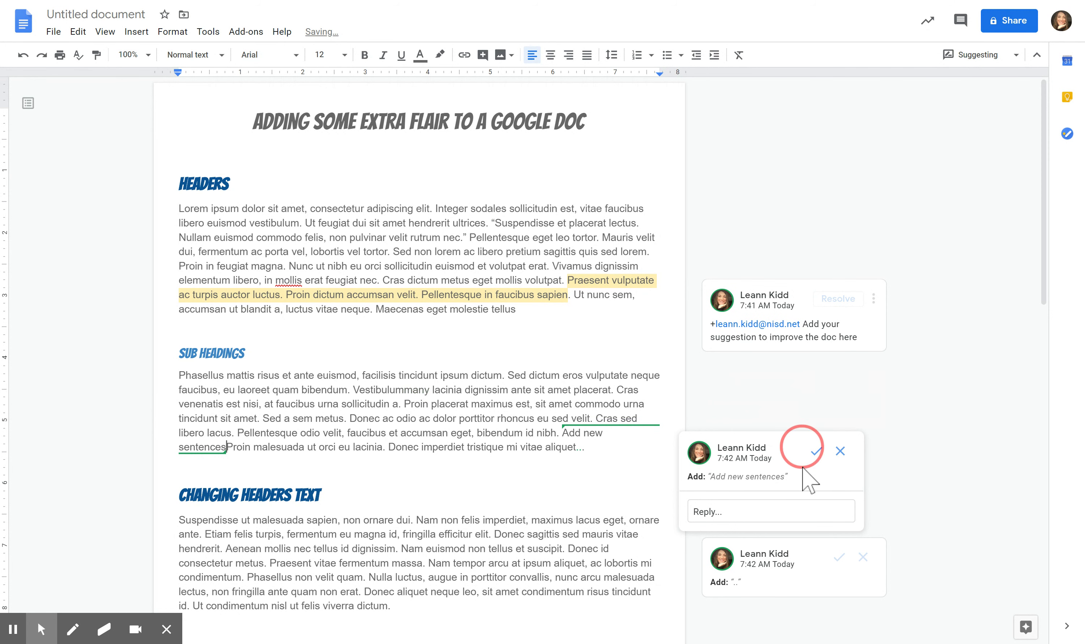
left_click(816, 450)
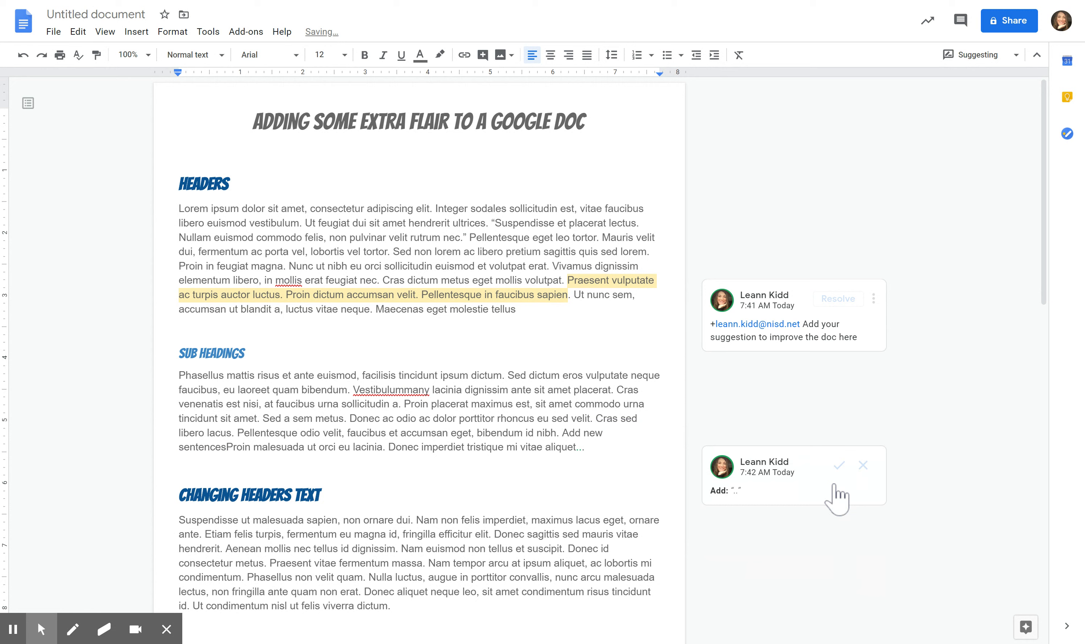
left_click(839, 465)
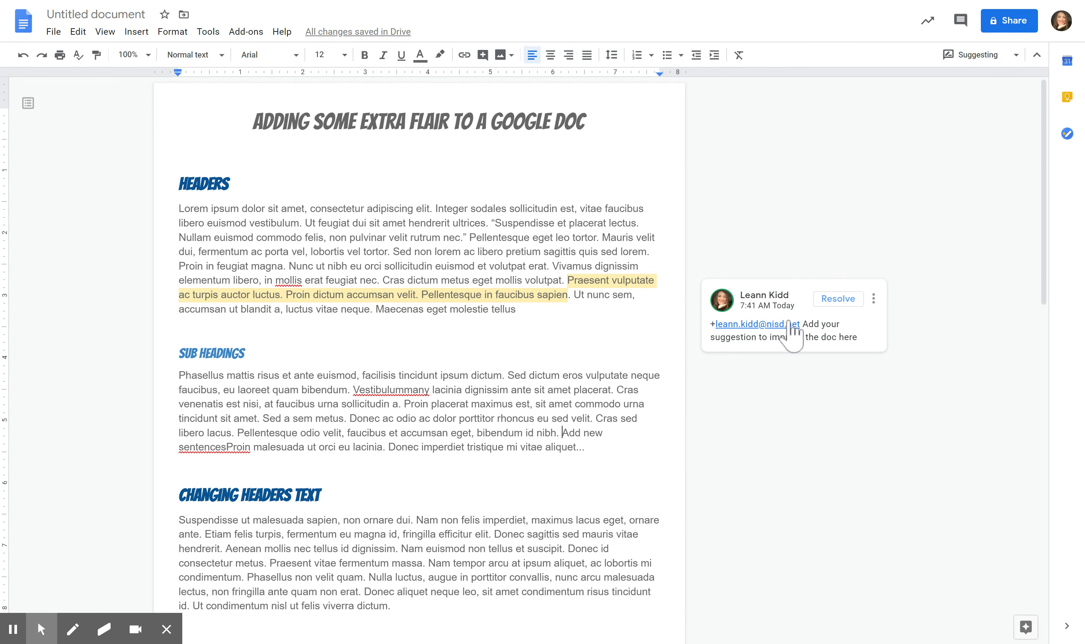
- Reply to the comment on the Headers paragraph with "ask question" and "done" on separate lines, and resolve the thread
left_click(823, 339)
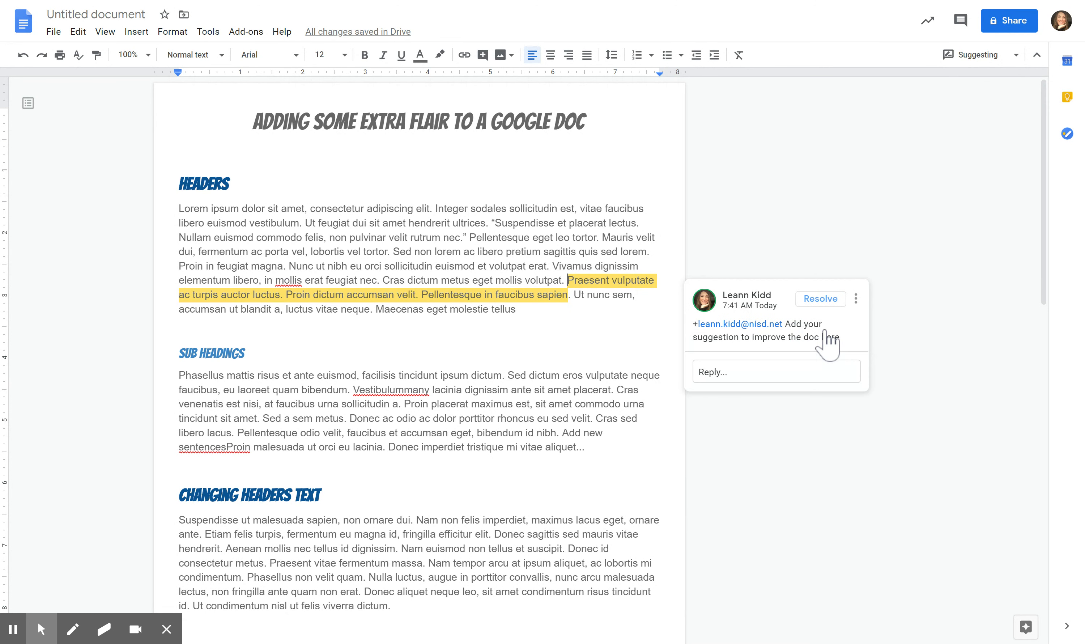
left_click(752, 376)
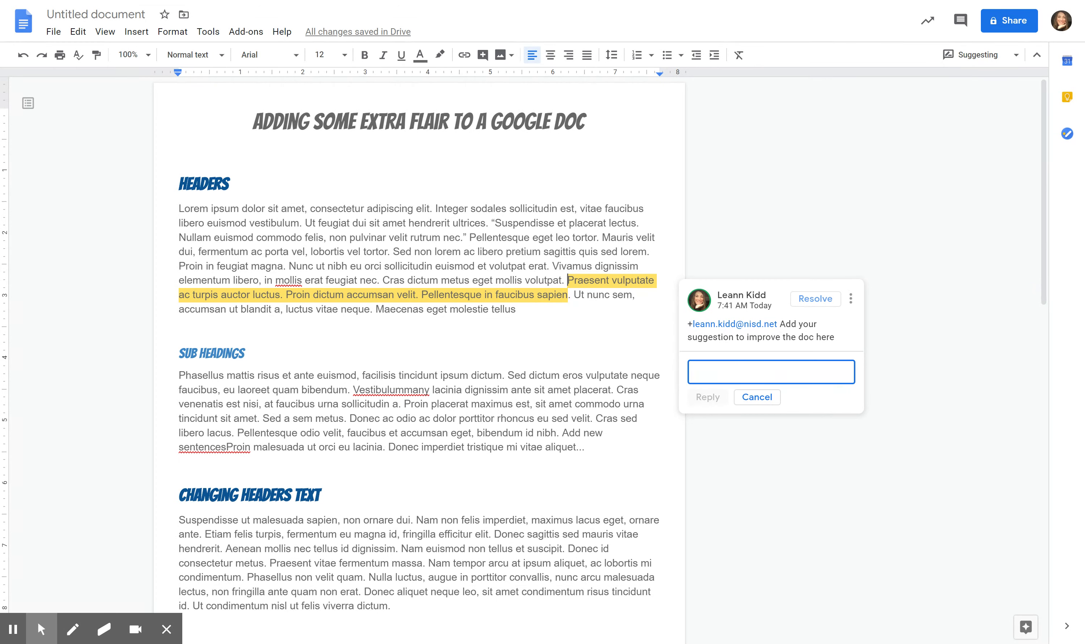
type("ask question")
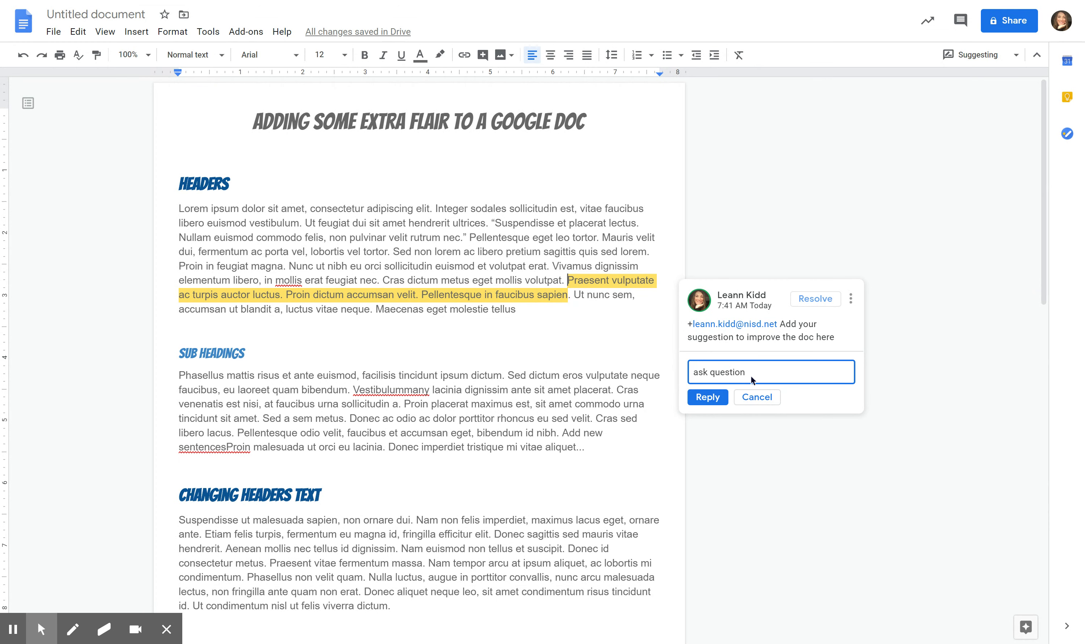
key("Return")
type("done")
key("Return")
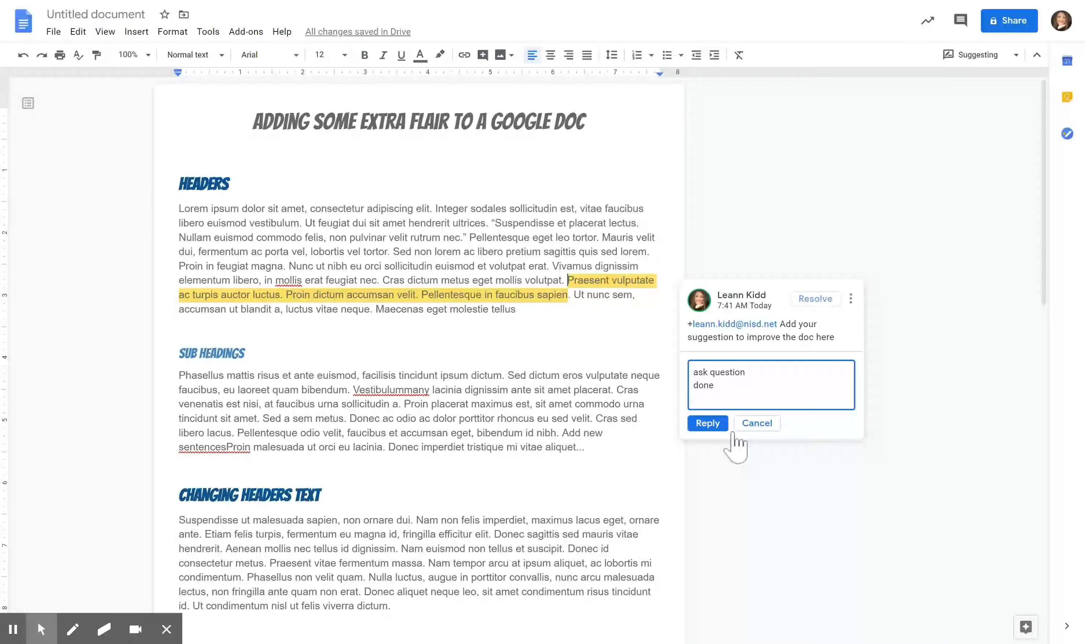
left_click(705, 423)
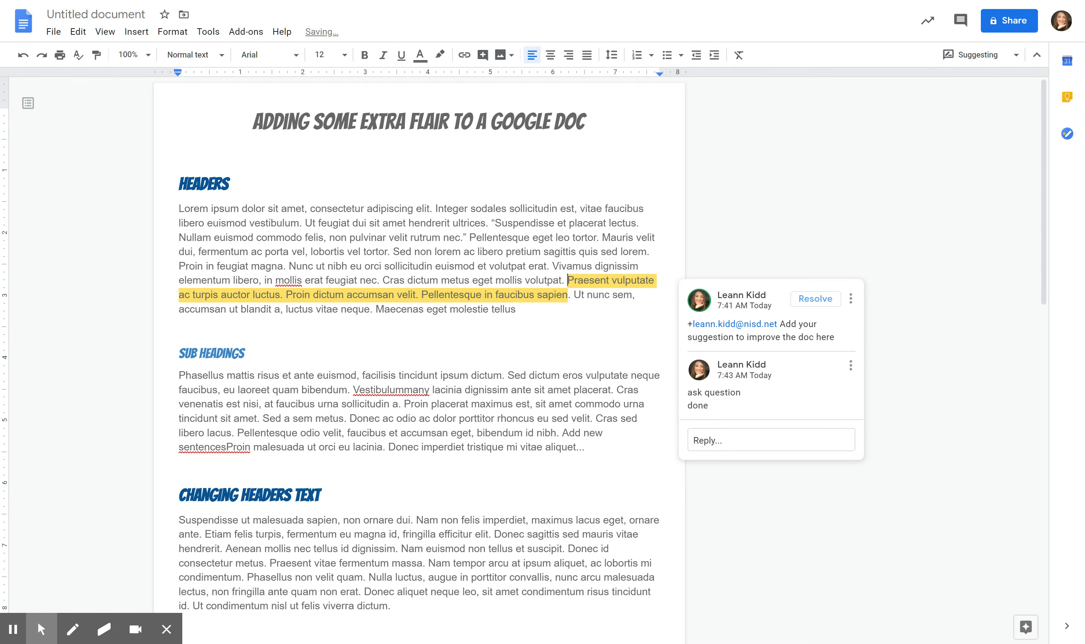
left_click(818, 299)
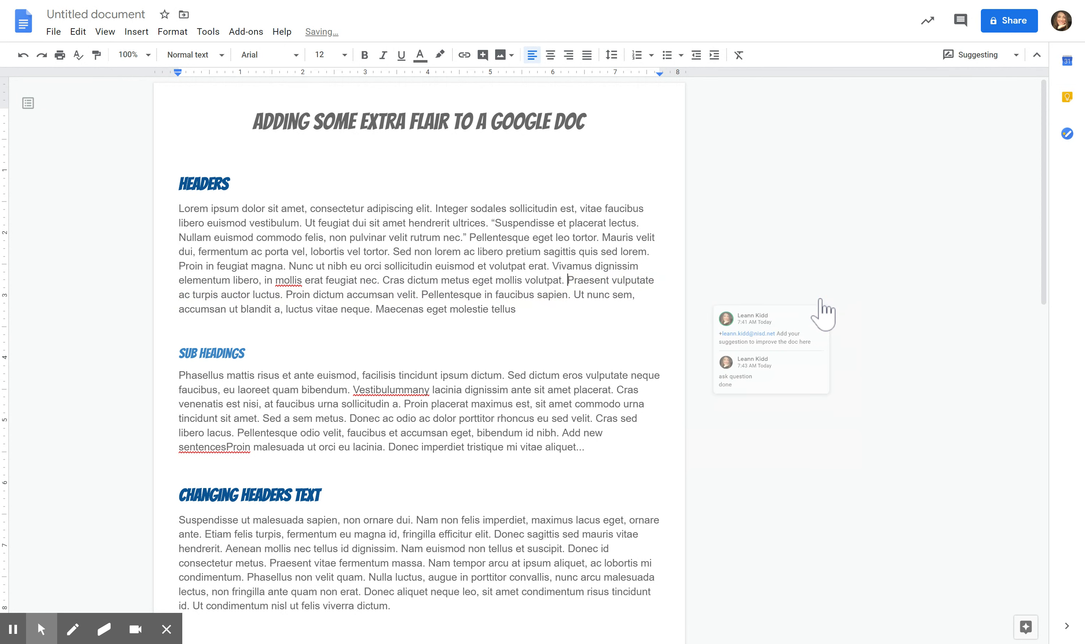